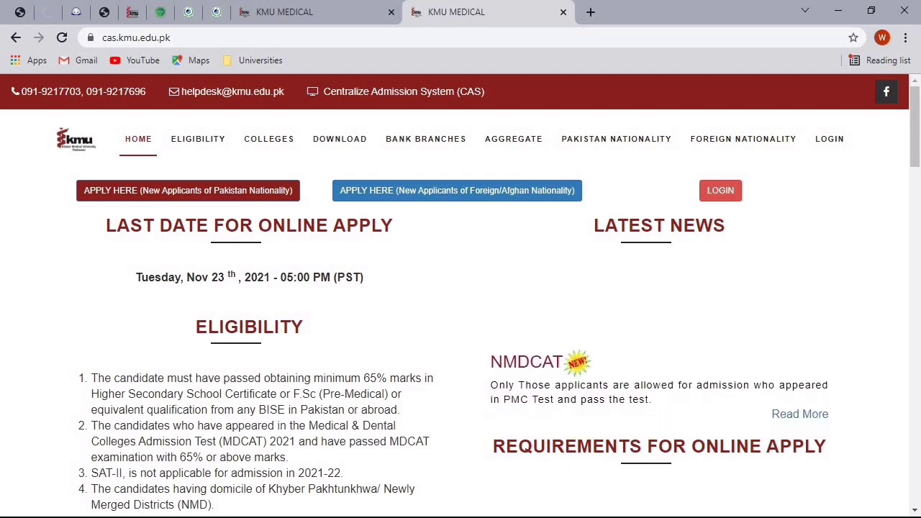
- Open the account registration form for new applicants of Pakistan nationality
mouse_move(70, 170)
mouse_down()
mouse_move(112, 202)
mouse_move(305, 209)
mouse_up()
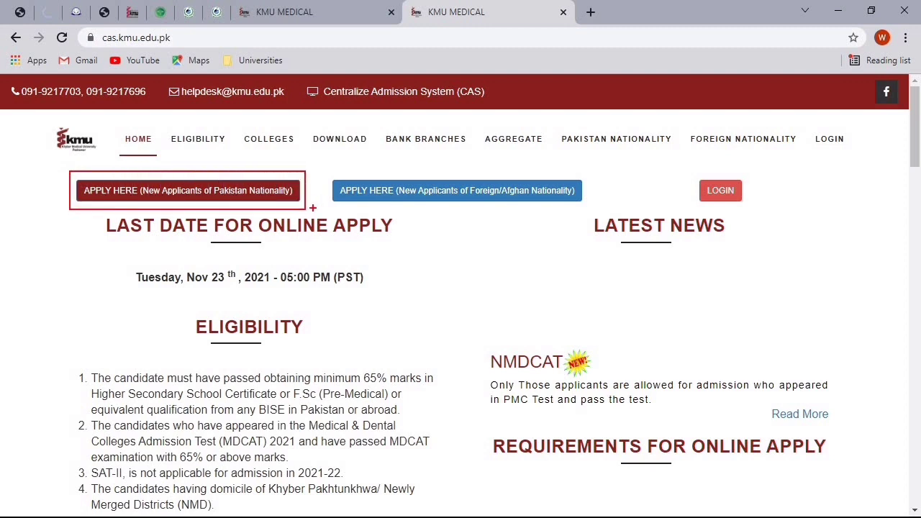
mouse_move(329, 170)
mouse_down()
mouse_move(416, 203)
mouse_move(592, 209)
mouse_up()
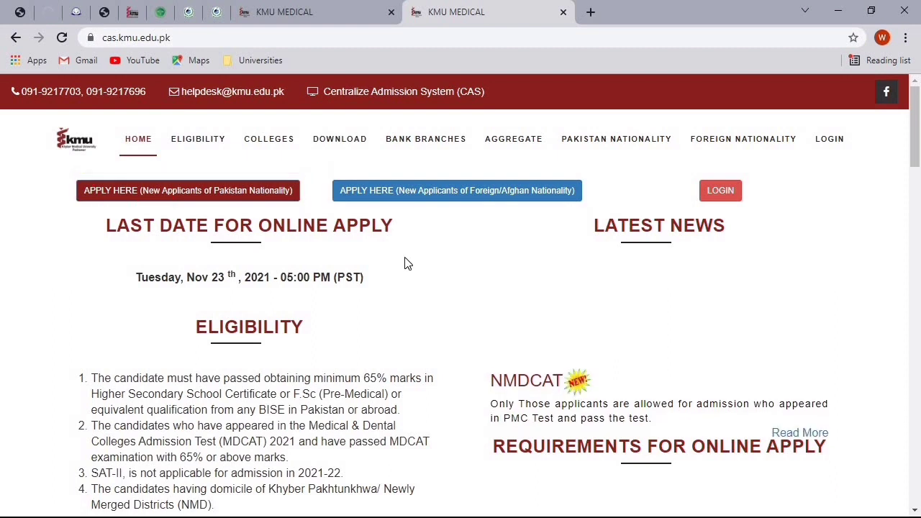
click(267, 195)
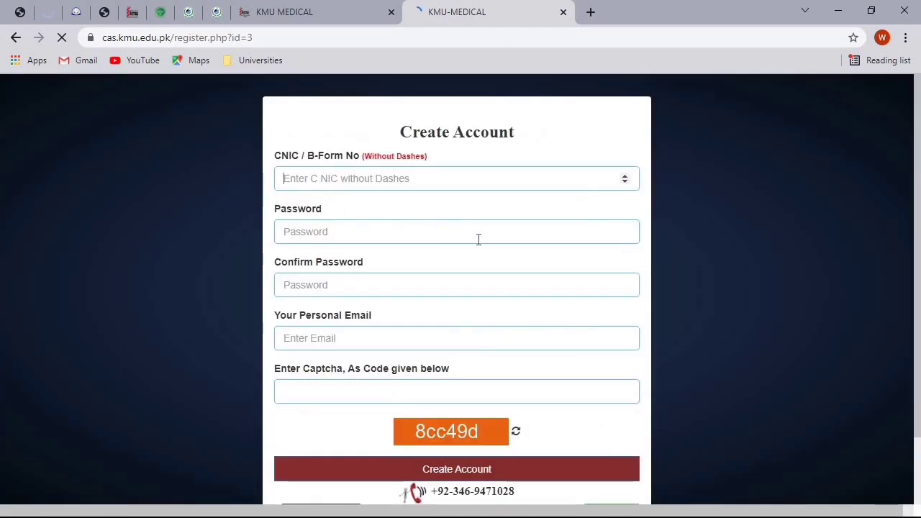
scroll(490, 206, down, 1)
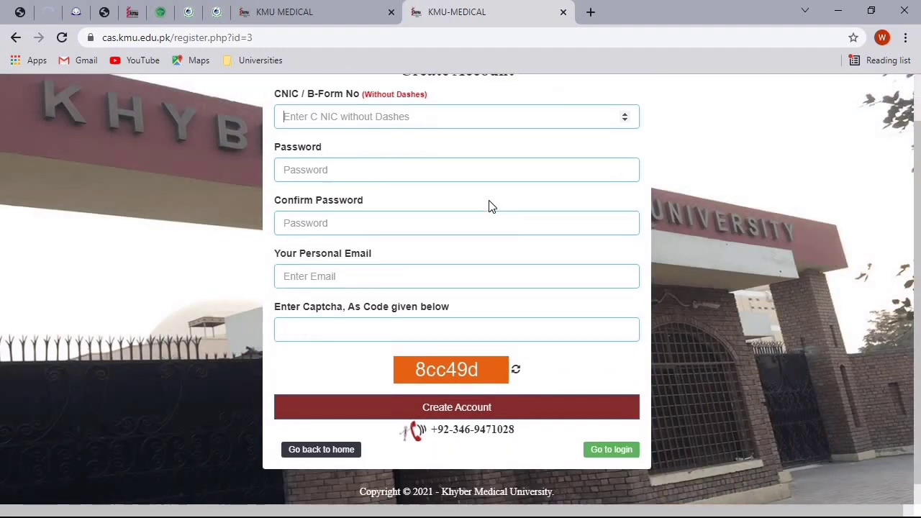
scroll(490, 201, up, 1)
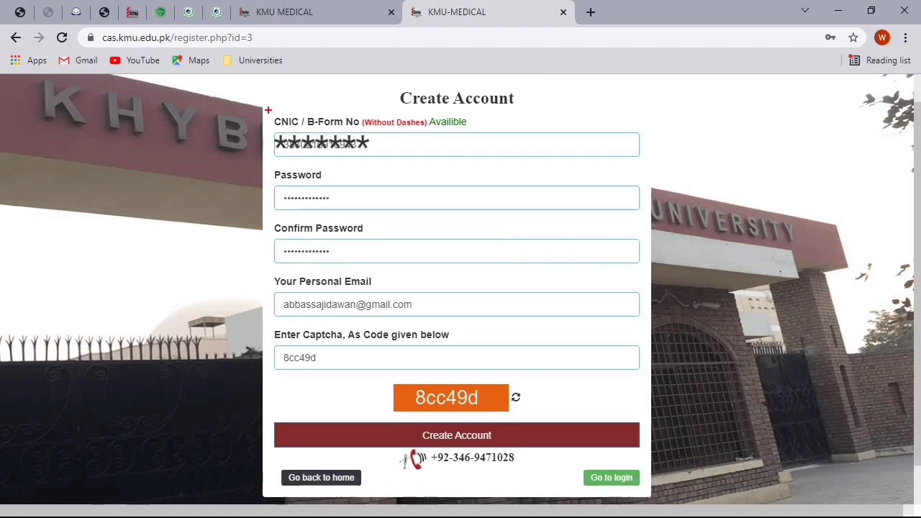
- Review the CNIC / B-Form number, password, password confirmation, personal email and captcha entries in the Create Account form
mouse_move(268, 109)
mouse_down()
mouse_move(314, 148)
mouse_move(498, 160)
mouse_up()
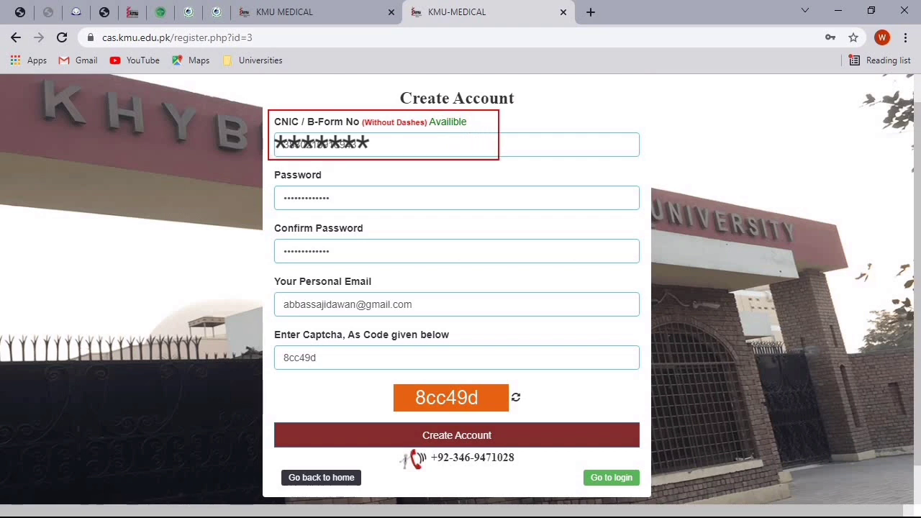
mouse_move(267, 168)
mouse_down()
mouse_move(331, 221)
mouse_move(418, 214)
mouse_up()
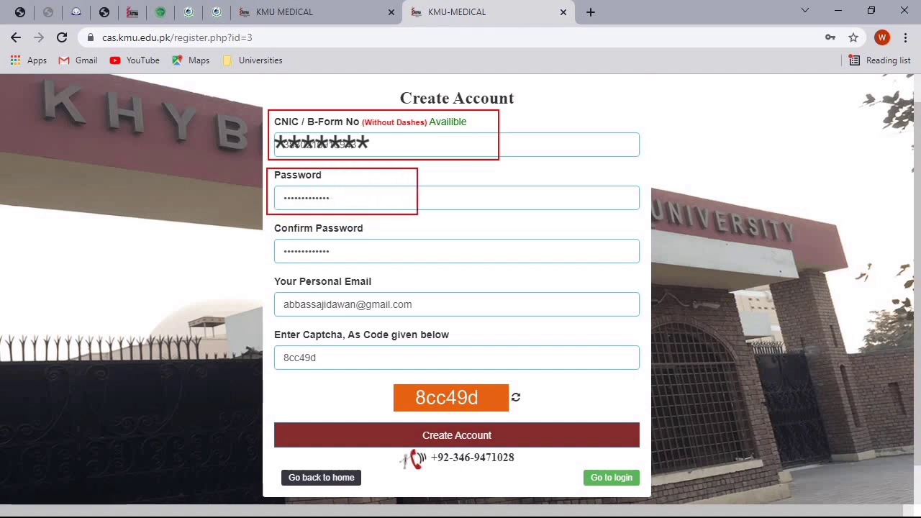
mouse_move(264, 219)
mouse_down()
mouse_move(349, 252)
mouse_move(418, 264)
mouse_up()
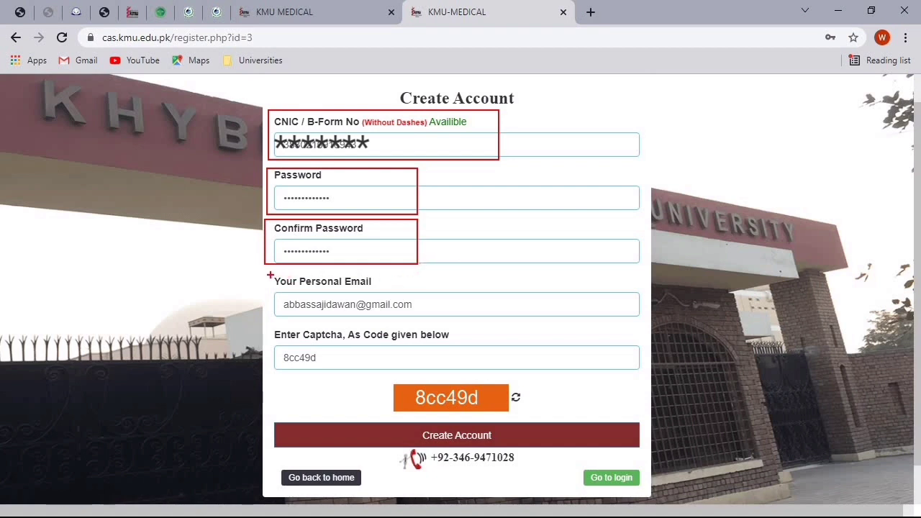
drag(264, 275, 293, 295)
drag(270, 275, 335, 297)
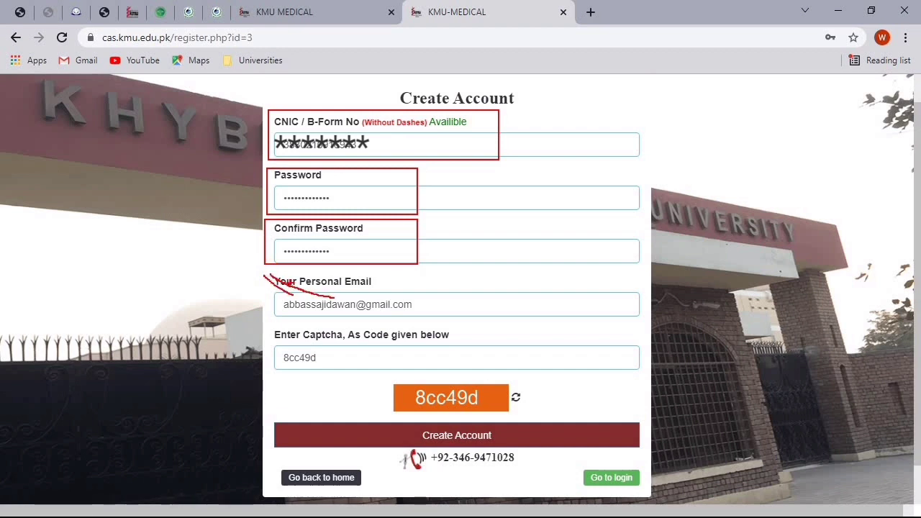
drag(271, 275, 428, 319)
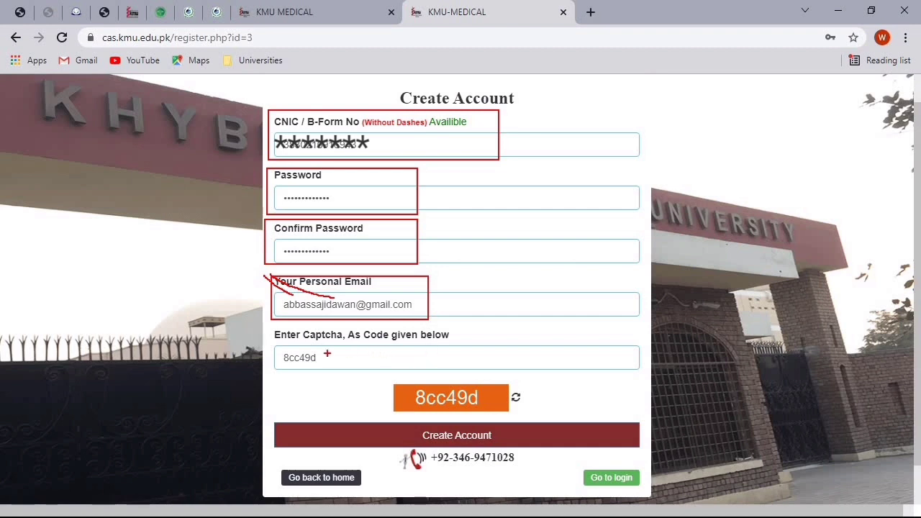
drag(269, 328, 476, 368)
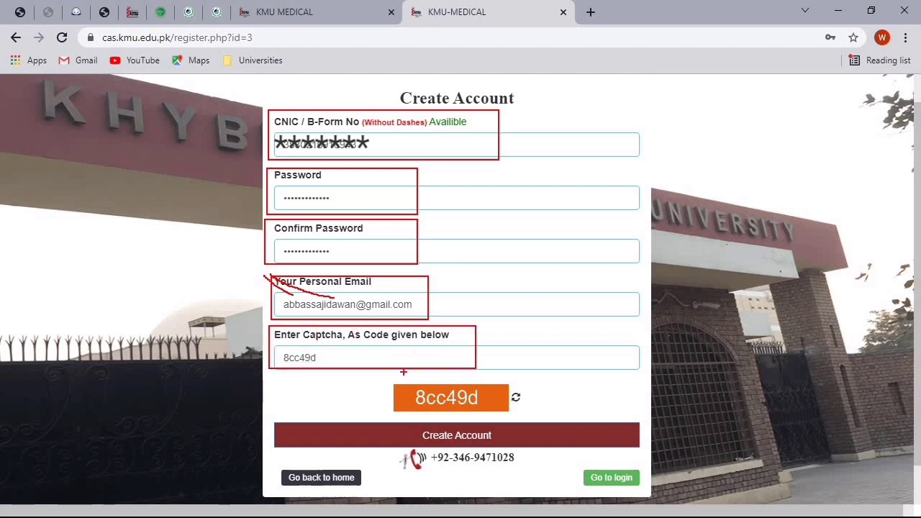
drag(377, 376, 533, 416)
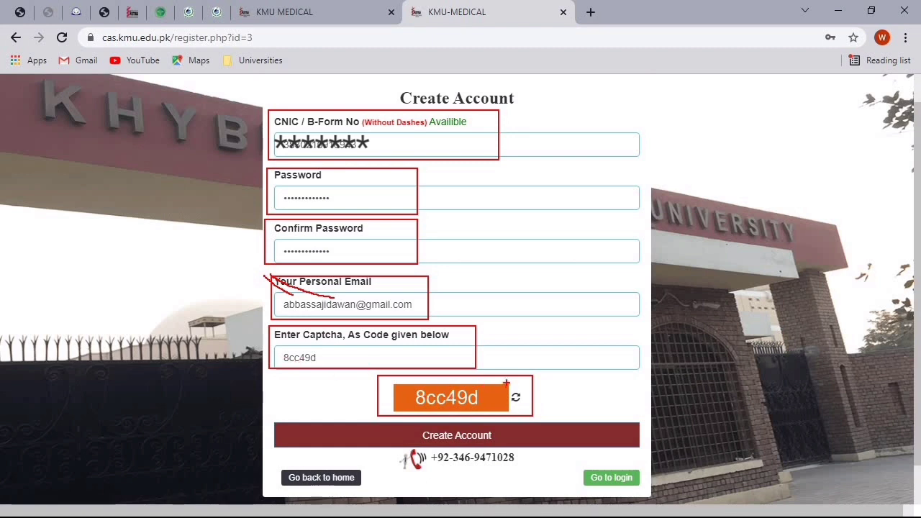
drag(511, 381, 524, 411)
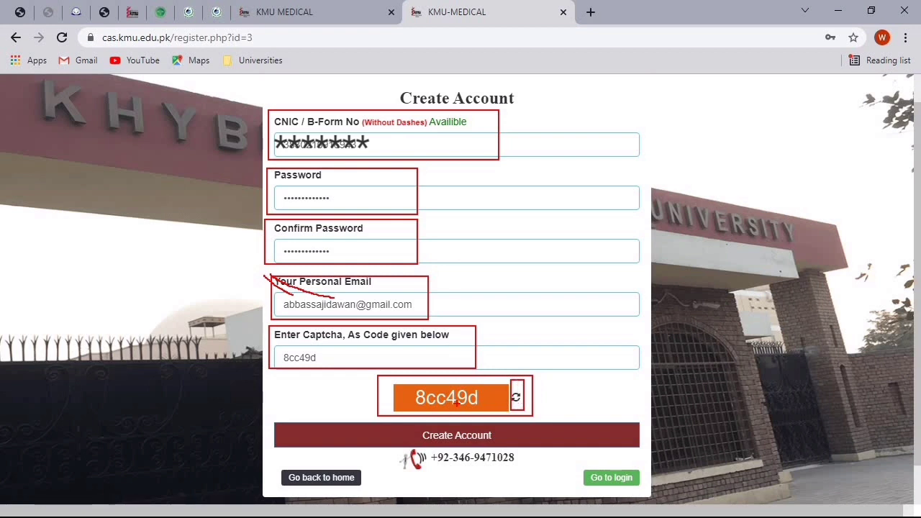
key(Escape)
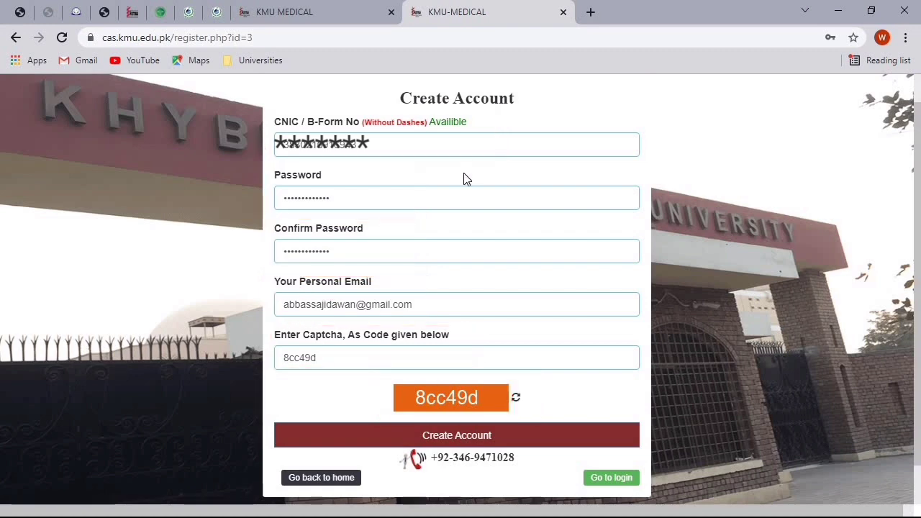
- Submit the completed form to create the account, and save its login credentials in the browser
scroll(526, 272, down, 1)
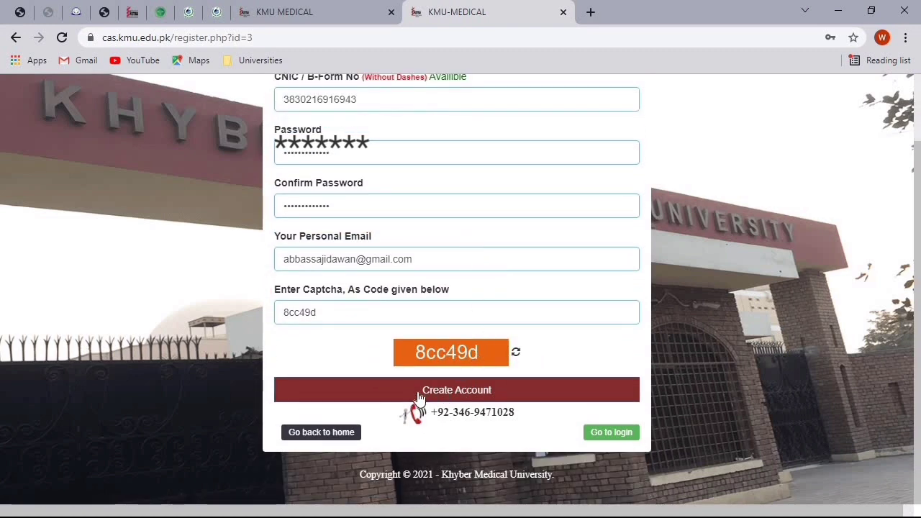
click(456, 392)
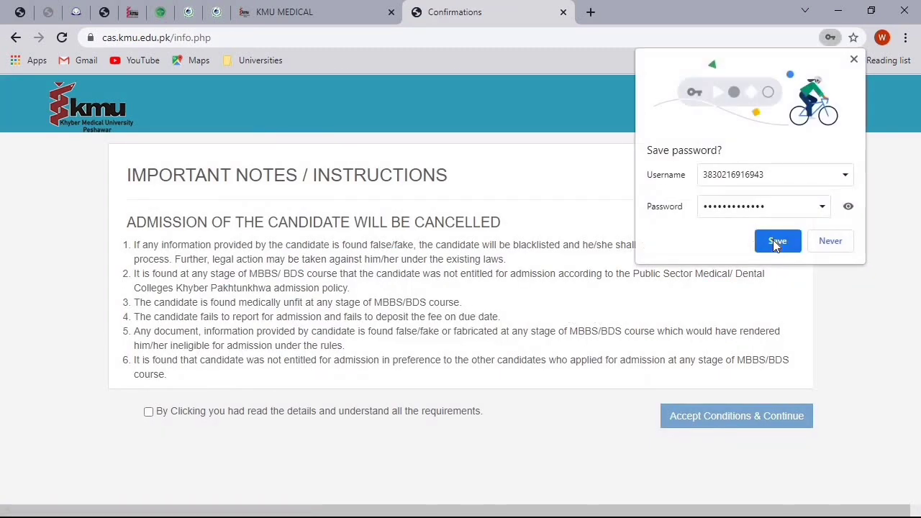
click(776, 242)
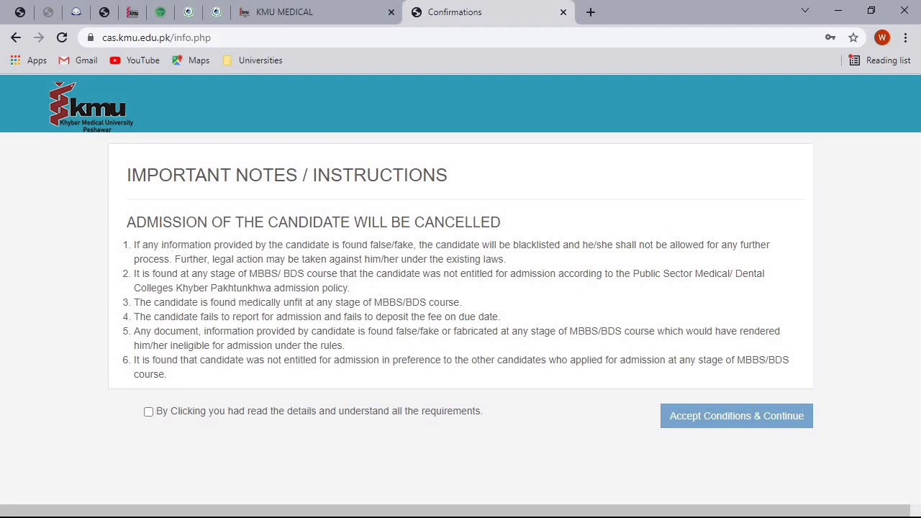
- Confirm that the details and requirements have been read, then accept the admission conditions and continue
drag(136, 398, 164, 429)
key(Escape)
click(148, 411)
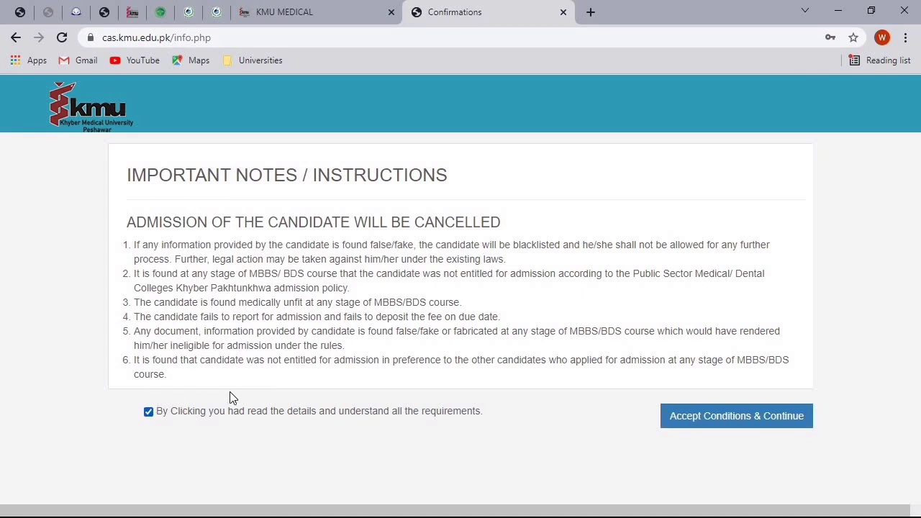
click(716, 424)
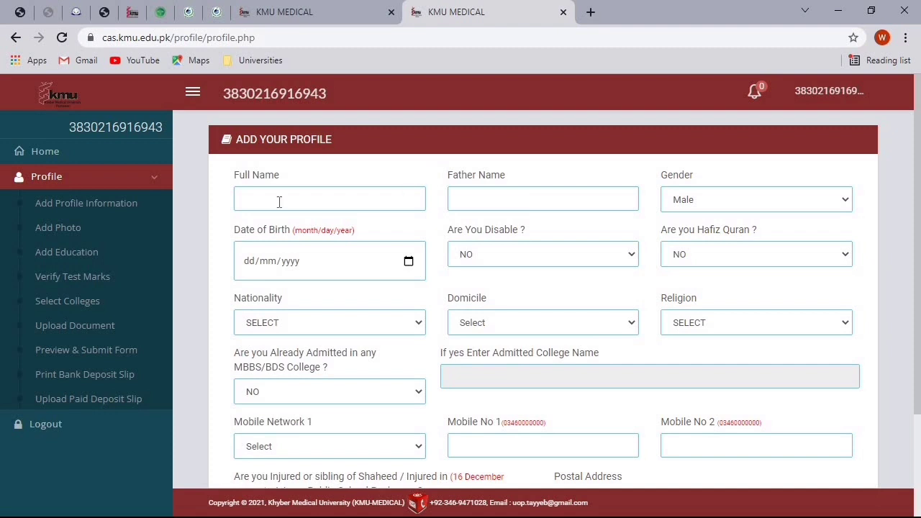
- Look through the application sections and the blank Add Your Profile form down to its save option
scroll(133, 242, down, 2)
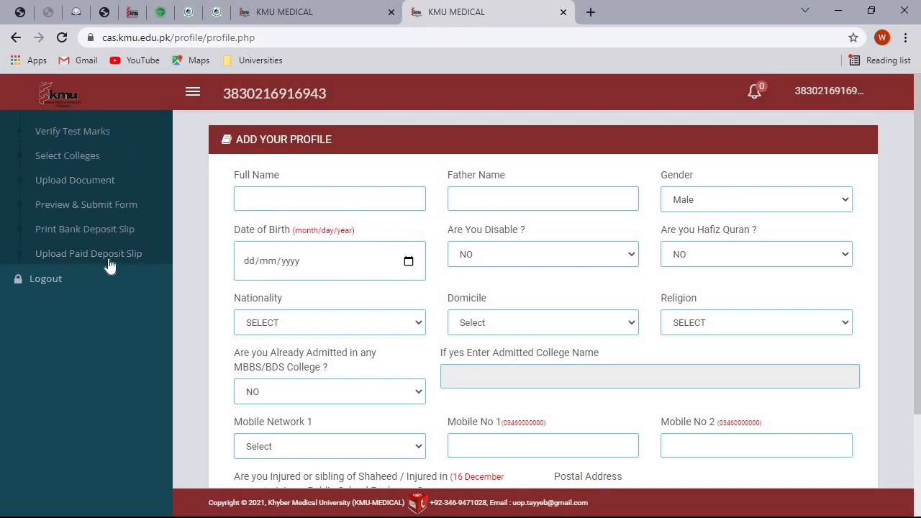
scroll(76, 263, up, 2)
scroll(586, 265, down, 1)
scroll(597, 274, down, 3)
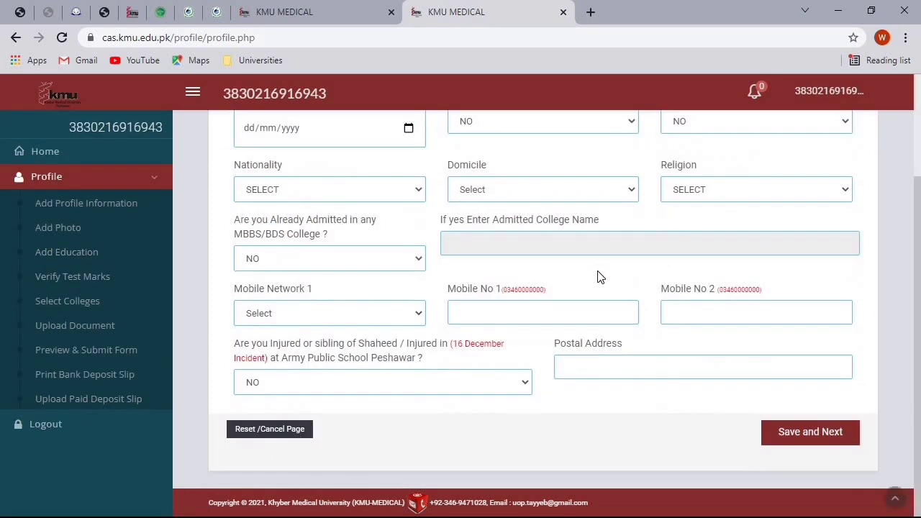
scroll(595, 274, up, 3)
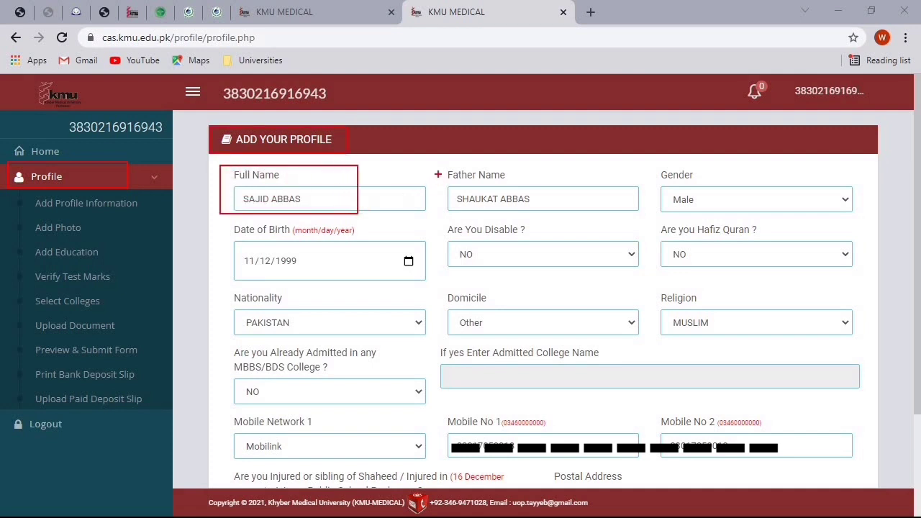
- Review the father name, gender, date of birth, disability, Hafiz Quran, nationality, domicile and religion entries in the profile form
mouse_move(437, 168)
mouse_down()
mouse_move(502, 210)
mouse_move(553, 210)
mouse_up()
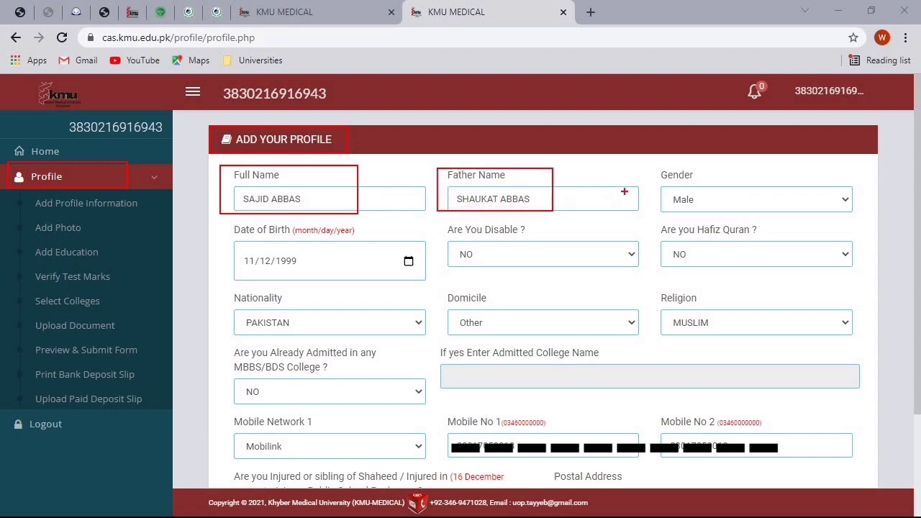
mouse_move(656, 166)
mouse_down()
mouse_move(702, 213)
mouse_move(722, 213)
mouse_up()
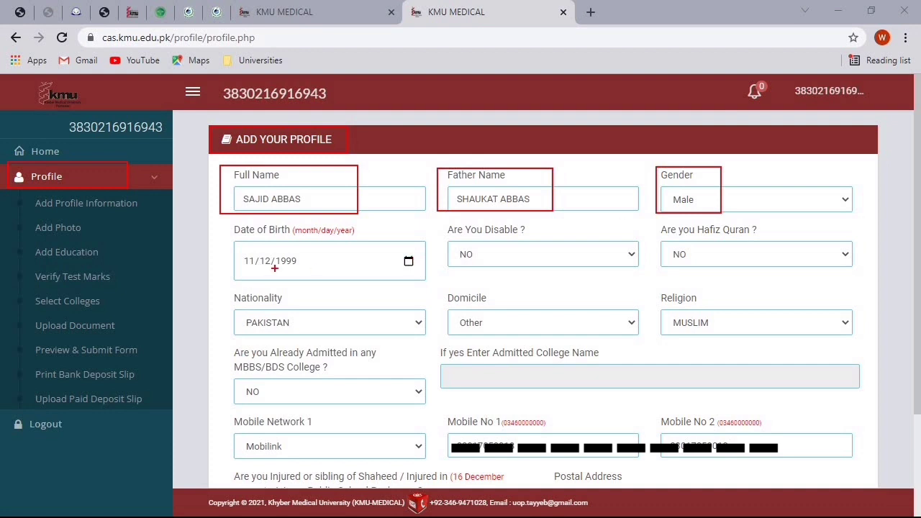
drag(219, 224, 366, 278)
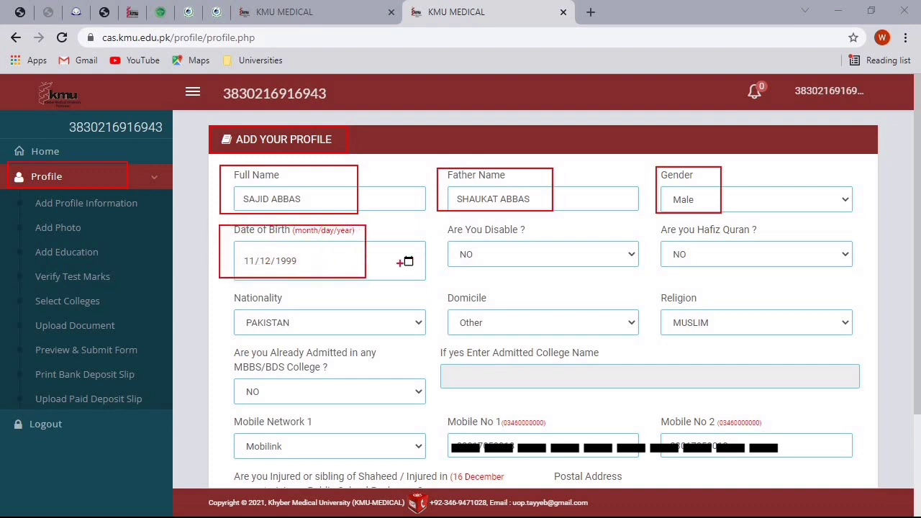
drag(427, 224, 584, 270)
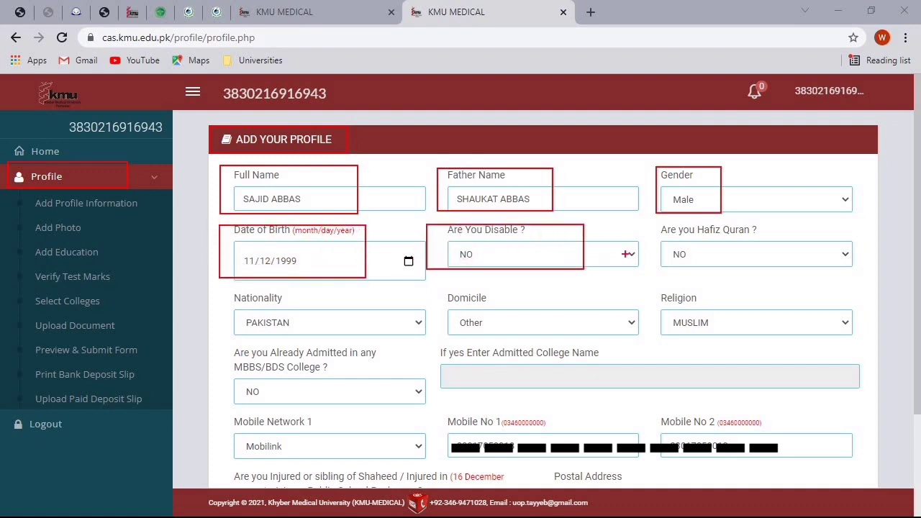
drag(650, 226, 724, 263)
mouse_move(224, 293)
mouse_down()
mouse_move(354, 347)
mouse_move(370, 338)
mouse_up()
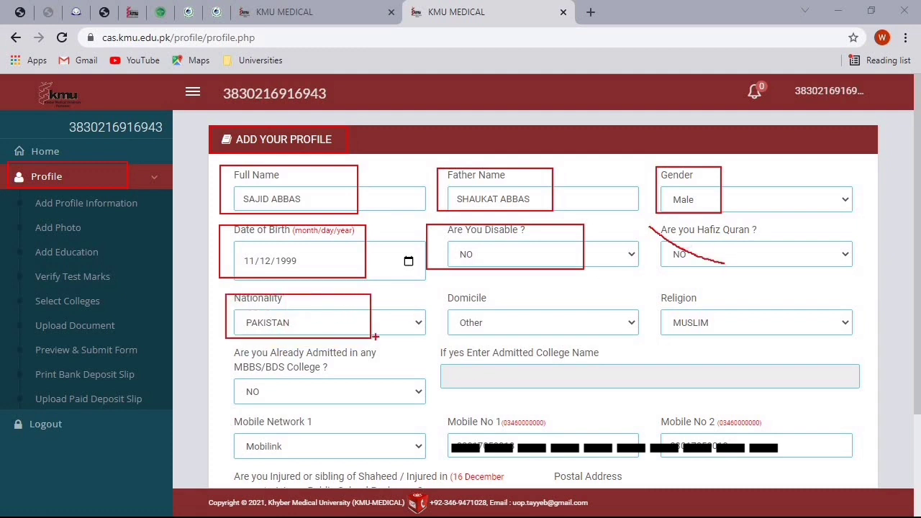
mouse_move(437, 291)
mouse_down()
mouse_move(537, 330)
mouse_move(602, 332)
mouse_up()
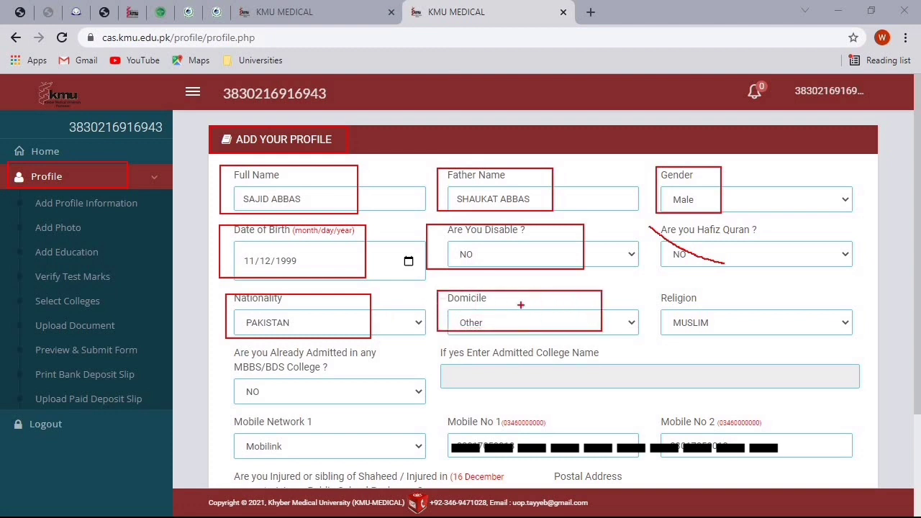
drag(652, 288, 758, 338)
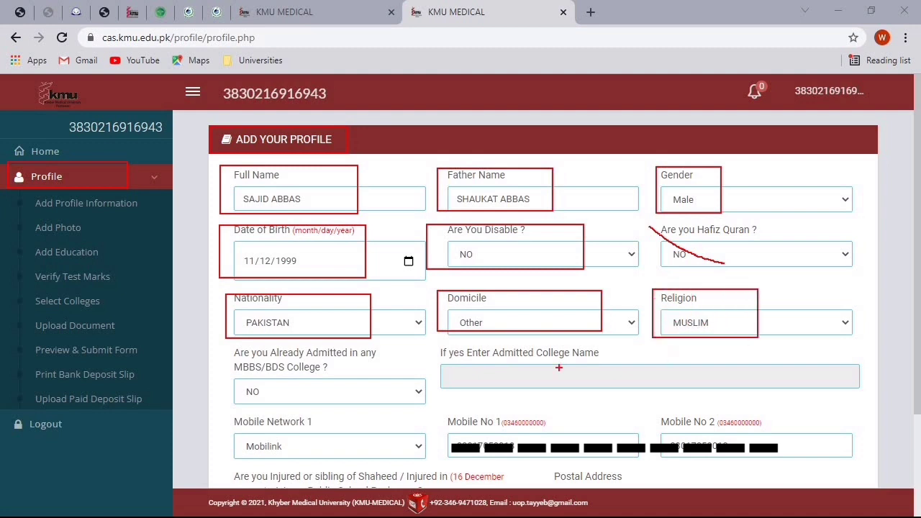
- Review the existing MBBS/BDS admission answer, admitted college name, mobile network and both mobile number fields
mouse_move(224, 350)
mouse_down()
mouse_move(335, 406)
mouse_move(412, 415)
mouse_move(427, 404)
mouse_up()
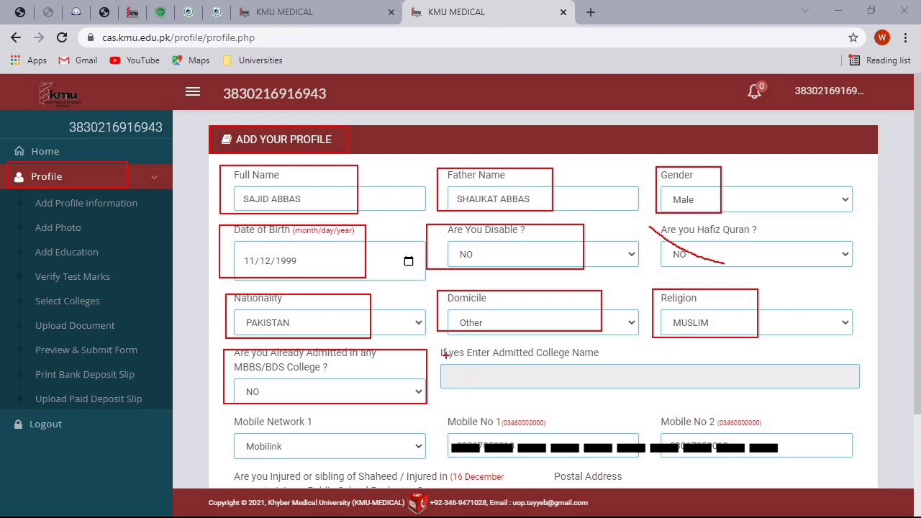
mouse_move(434, 346)
mouse_down()
mouse_move(505, 383)
mouse_move(661, 395)
mouse_up()
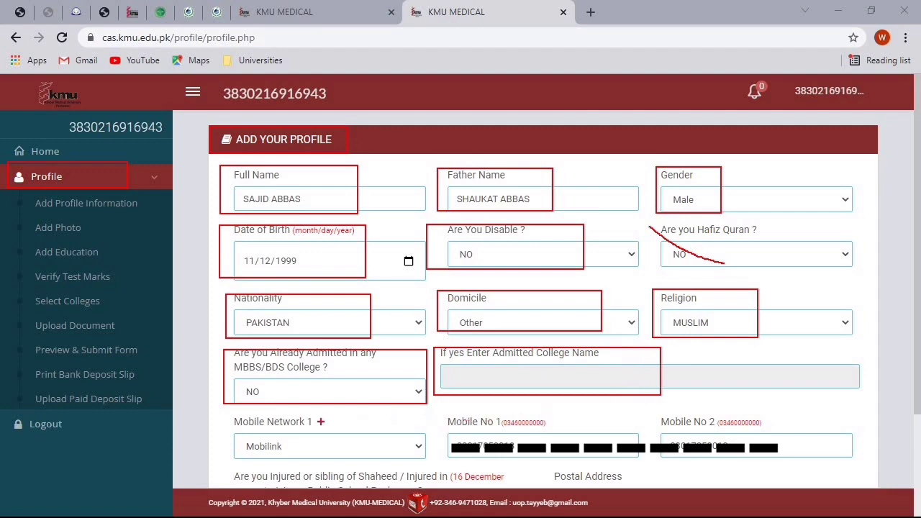
mouse_move(225, 415)
mouse_down()
mouse_move(326, 460)
mouse_move(362, 464)
mouse_up()
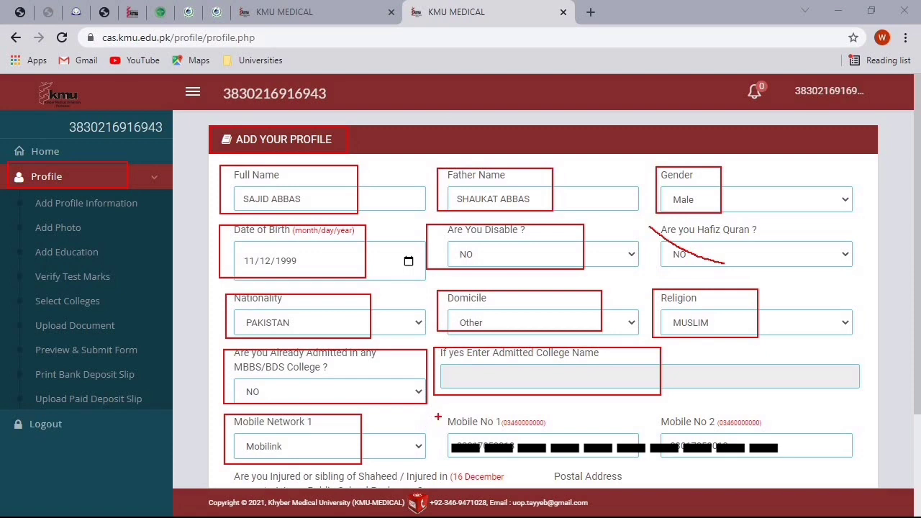
mouse_move(440, 415)
mouse_down()
mouse_move(527, 459)
mouse_move(573, 461)
mouse_up()
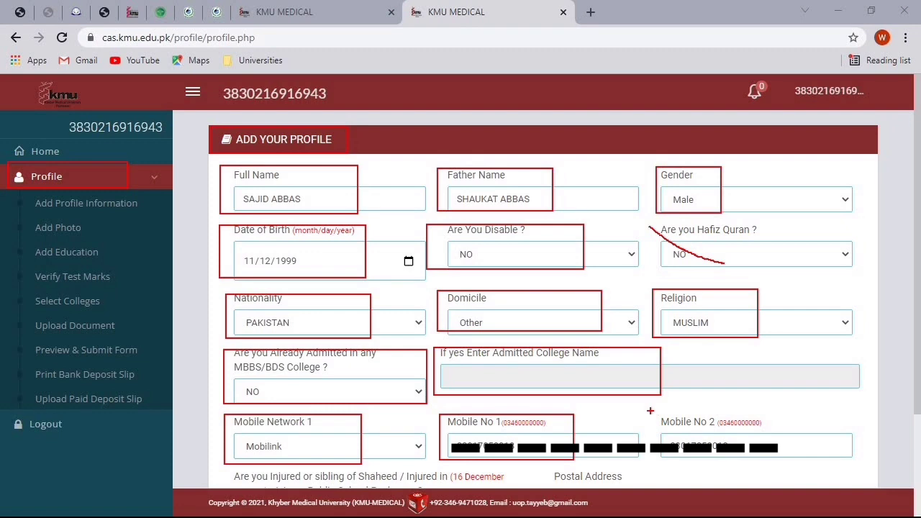
mouse_move(650, 410)
mouse_down()
mouse_move(714, 455)
mouse_move(778, 459)
mouse_up()
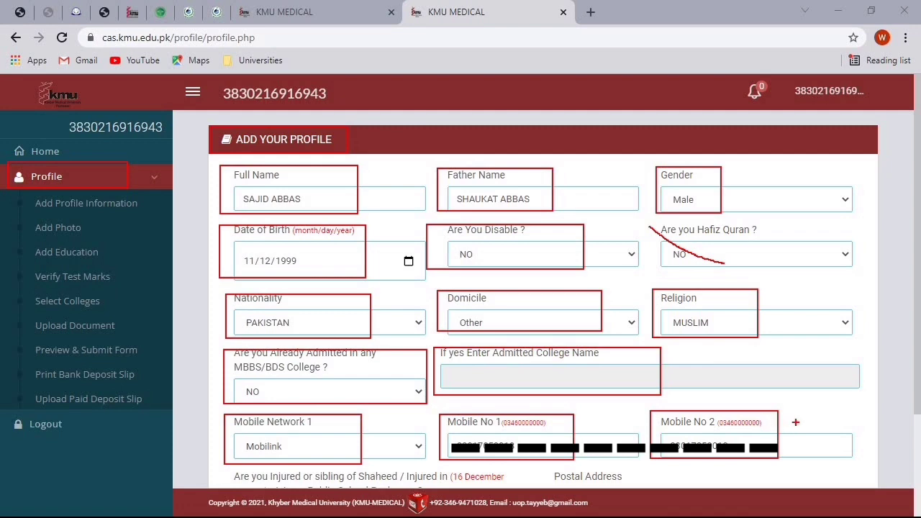
- Review the Army Public School Peshawar incident question and the postal address entry at the end of the profile form
scroll(796, 423, down, 2)
mouse_move(221, 333)
mouse_down()
mouse_move(363, 392)
mouse_move(544, 405)
mouse_up()
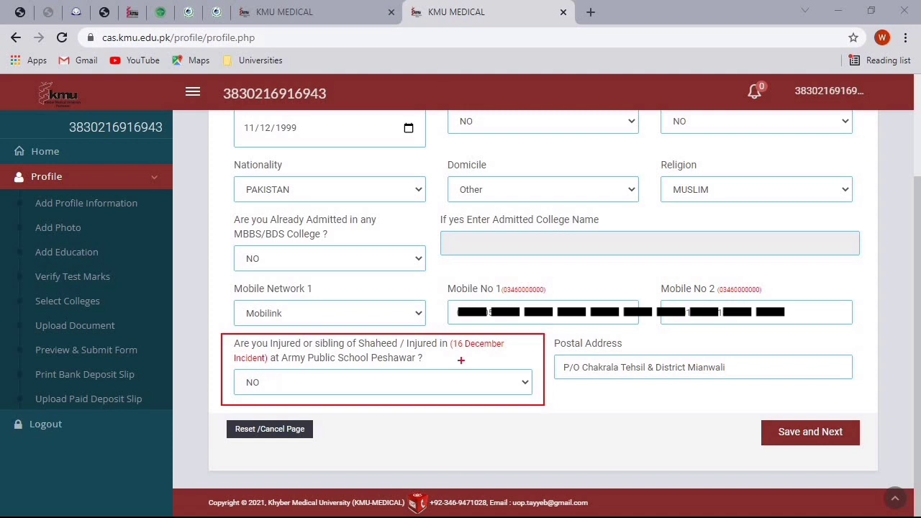
drag(552, 333, 586, 365)
key(ctrl+z)
mouse_move(549, 336)
mouse_down()
mouse_move(565, 348)
mouse_move(711, 377)
mouse_move(775, 376)
mouse_up()
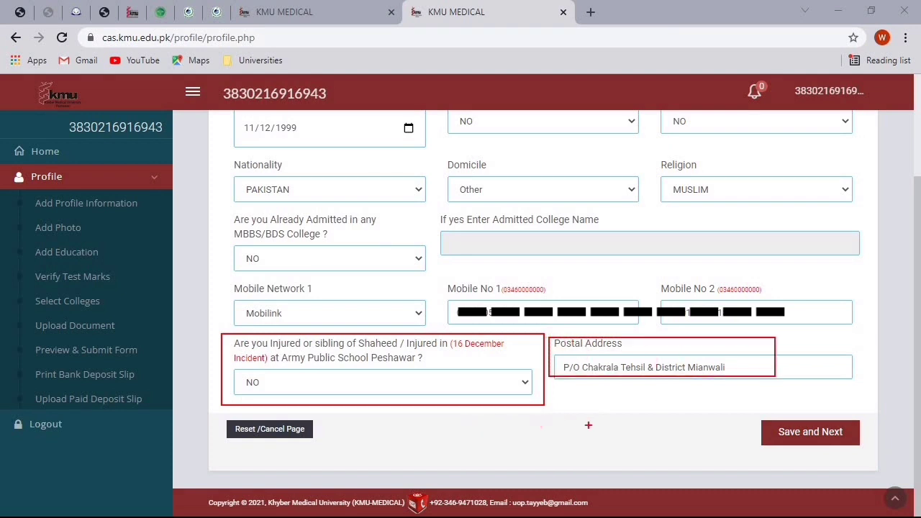
- Save the completed profile information and continue to the photo upload page
mouse_move(753, 411)
mouse_down()
mouse_move(810, 455)
mouse_move(864, 458)
mouse_up()
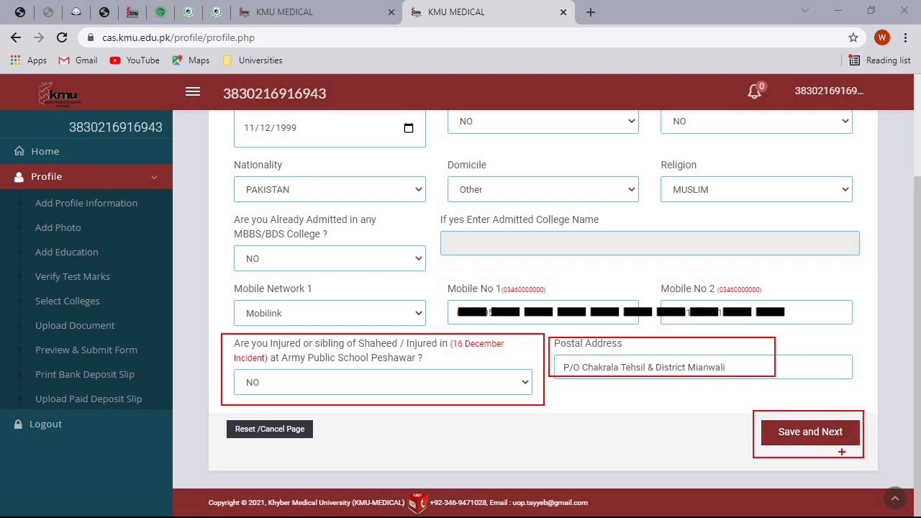
key(Escape)
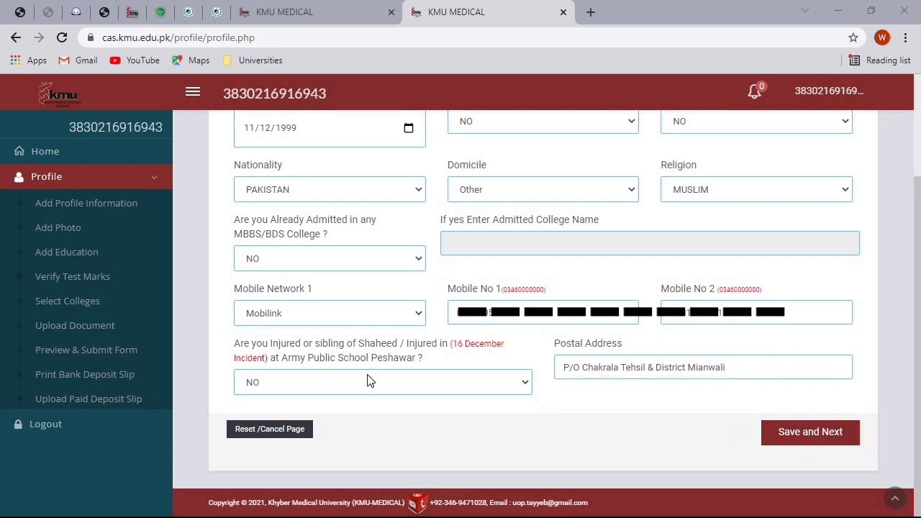
click(800, 447)
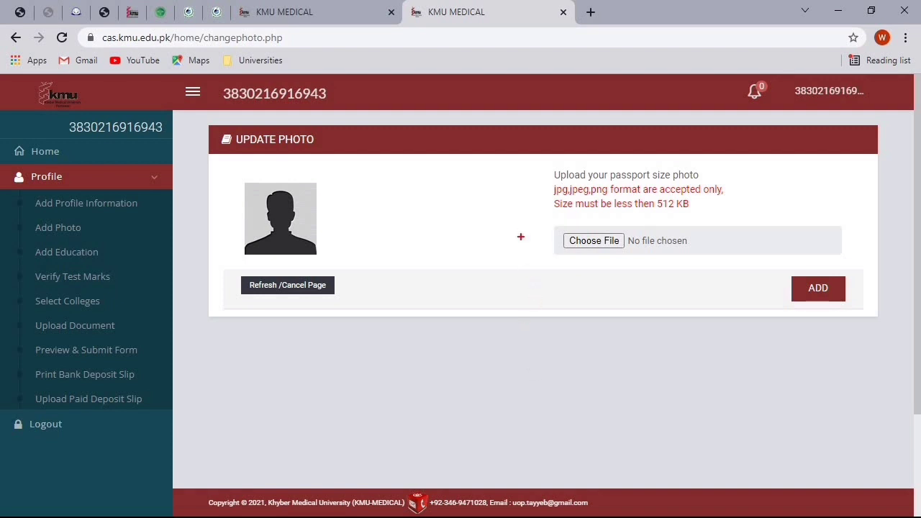
- Check the accepted formats and size limit for the passport size photo, and where its file is chosen
mouse_move(536, 185)
mouse_down()
mouse_move(560, 194)
mouse_move(733, 195)
mouse_move(741, 212)
mouse_up()
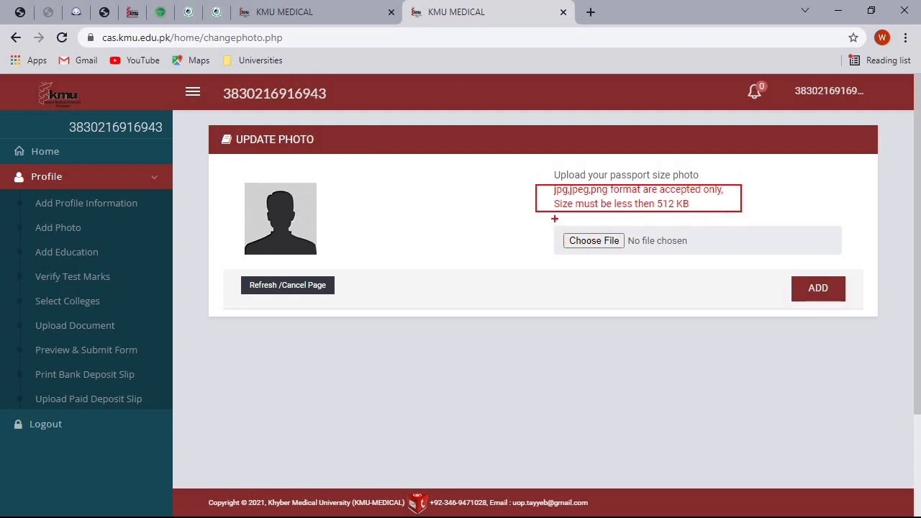
mouse_move(554, 218)
mouse_down()
mouse_move(574, 250)
mouse_move(636, 254)
mouse_up()
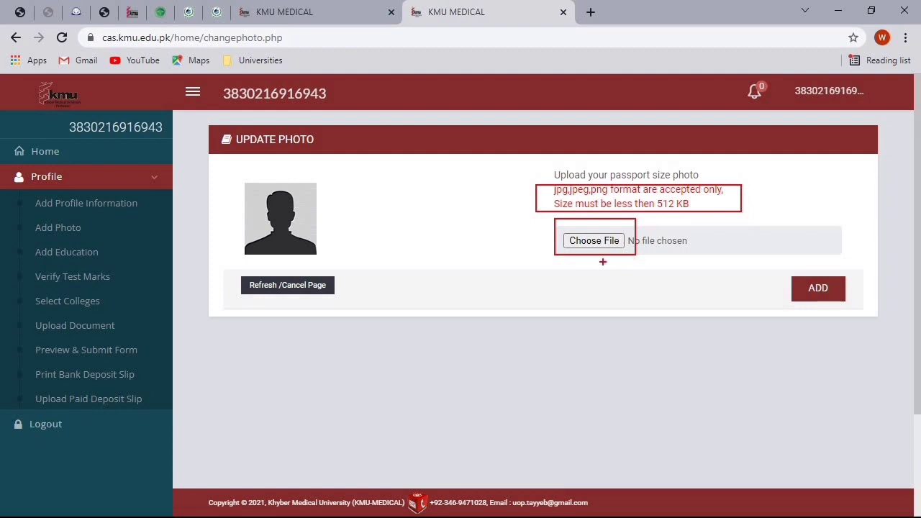
key(Escape)
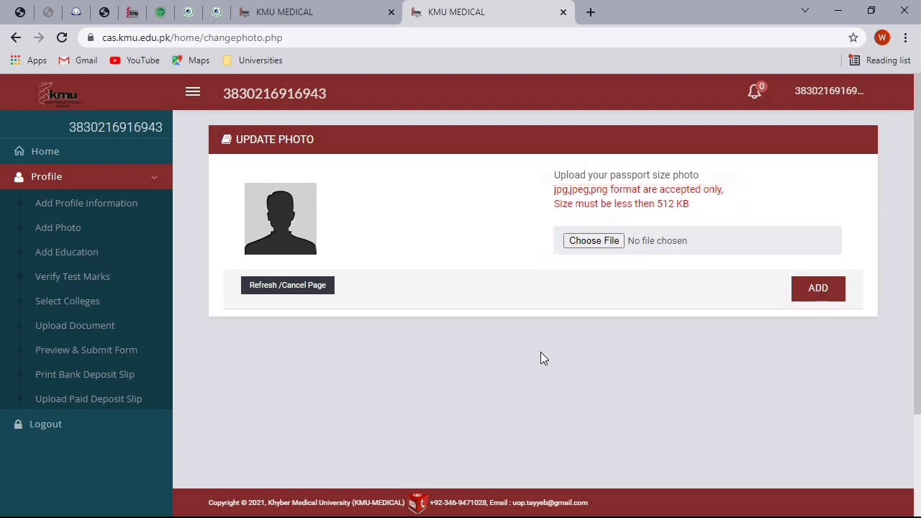
- Choose the photo 20200221_161659.jpg from the Result Cards folder as the passport size photo
click(593, 242)
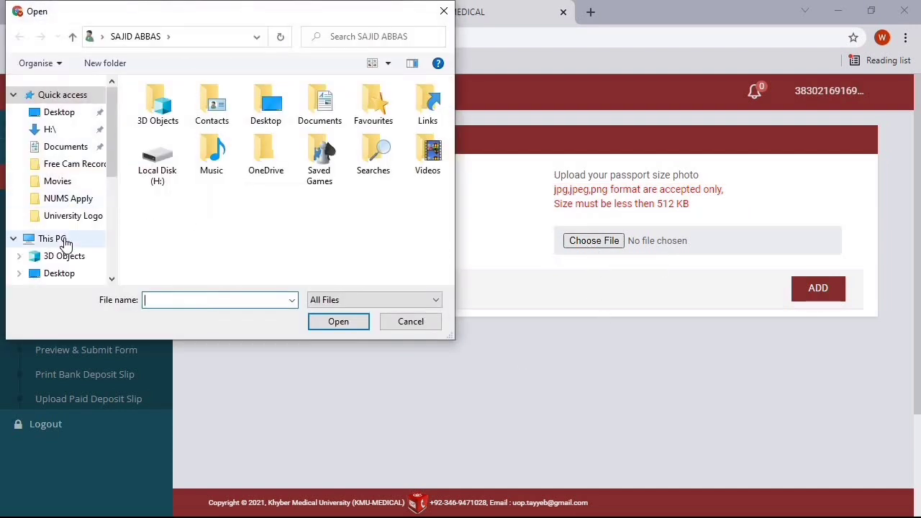
click(64, 240)
scroll(277, 205, down, 2)
scroll(279, 209, down, 3)
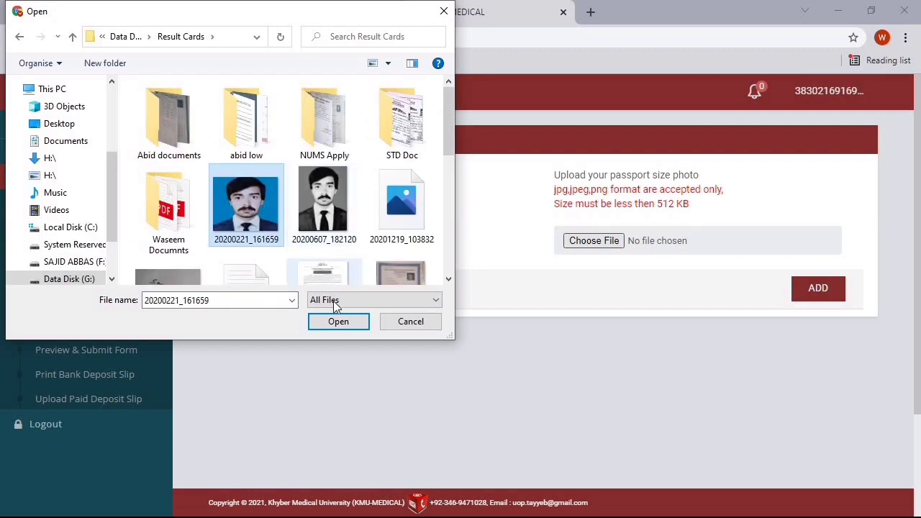
click(348, 323)
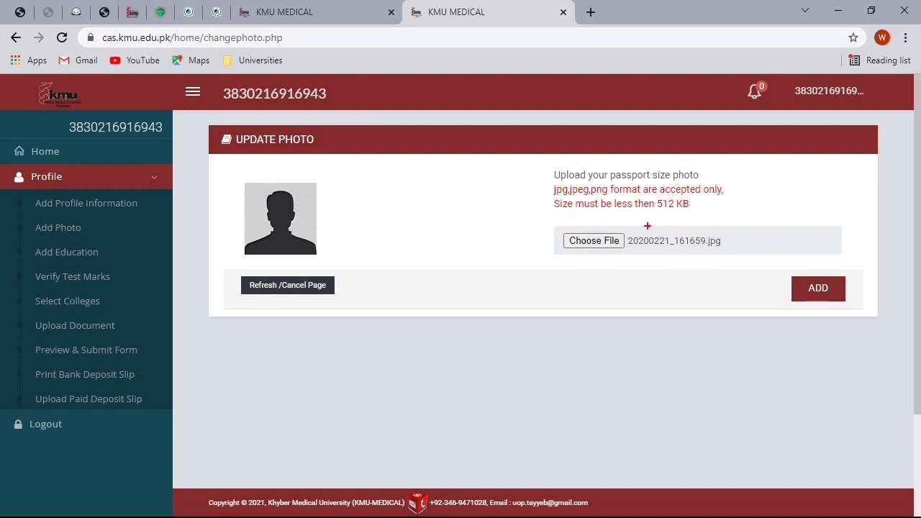
- Check the chosen photo's file name, add the photo to the profile and continue to the qualifications form
drag(630, 226, 740, 262)
key(Escape)
click(803, 295)
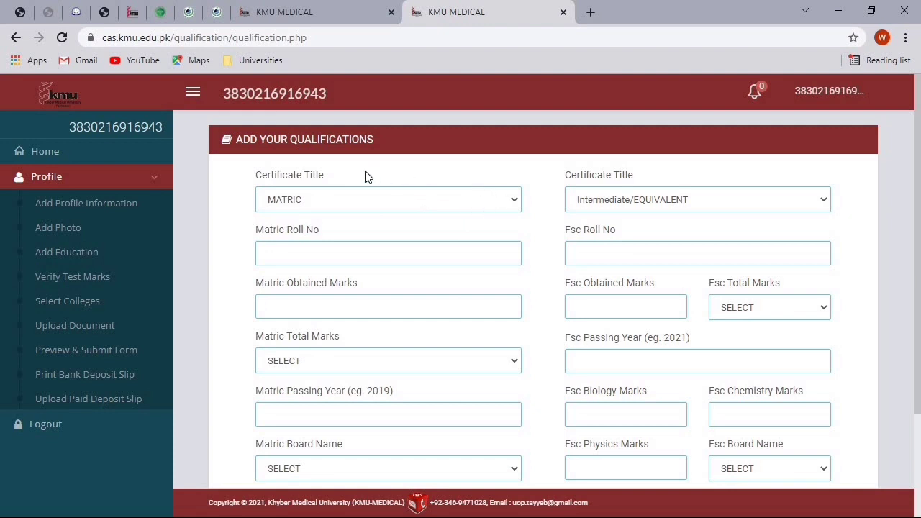
- Review the Matric certificate title, roll number, obtained marks, total marks, passing year and board name in the qualifications form
scroll(437, 191, down, 2)
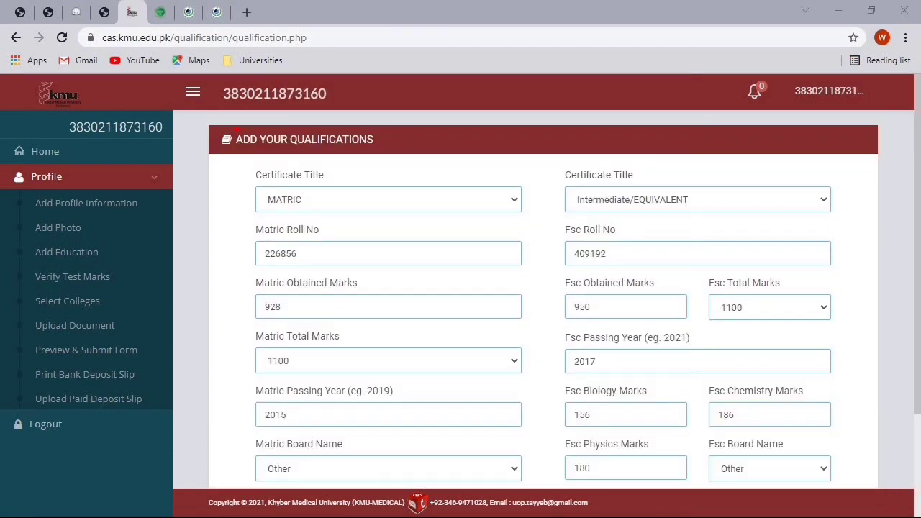
mouse_move(229, 125)
mouse_down()
mouse_move(313, 154)
mouse_move(389, 153)
mouse_up()
mouse_move(238, 162)
mouse_down()
mouse_move(339, 202)
mouse_move(527, 216)
mouse_up()
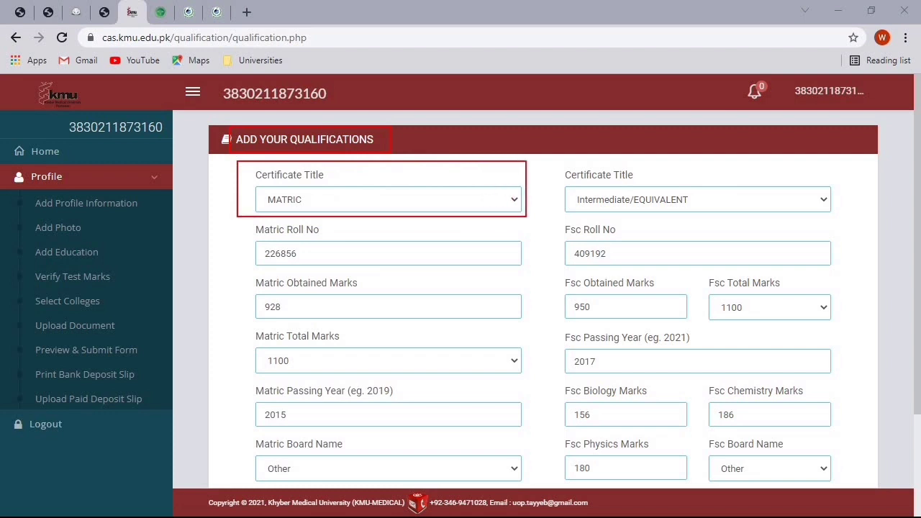
mouse_move(241, 221)
mouse_down()
mouse_move(373, 266)
mouse_move(443, 266)
mouse_up()
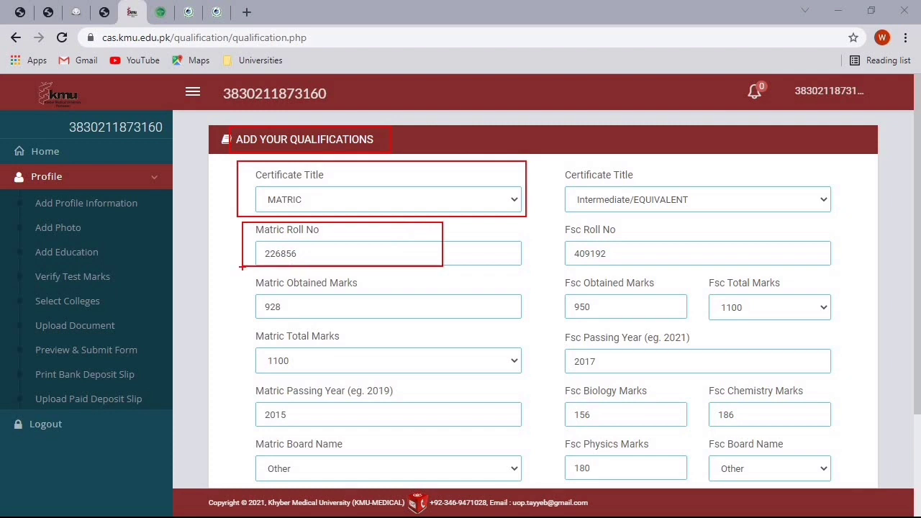
mouse_move(241, 274)
mouse_down()
mouse_move(408, 325)
mouse_move(424, 321)
mouse_up()
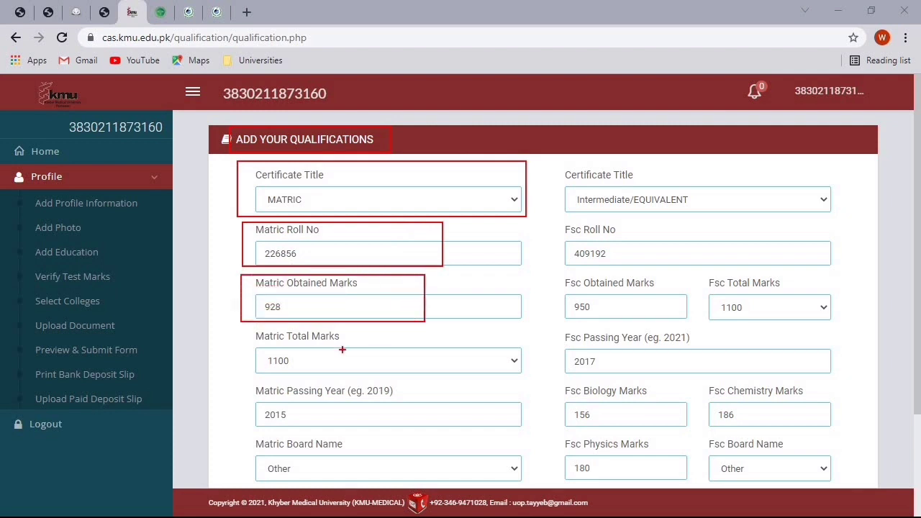
drag(244, 328, 393, 377)
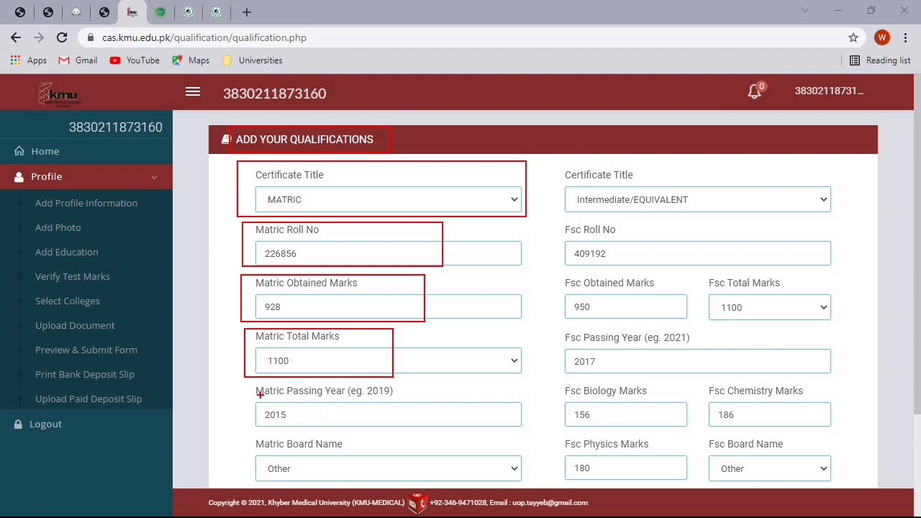
drag(245, 385, 384, 425)
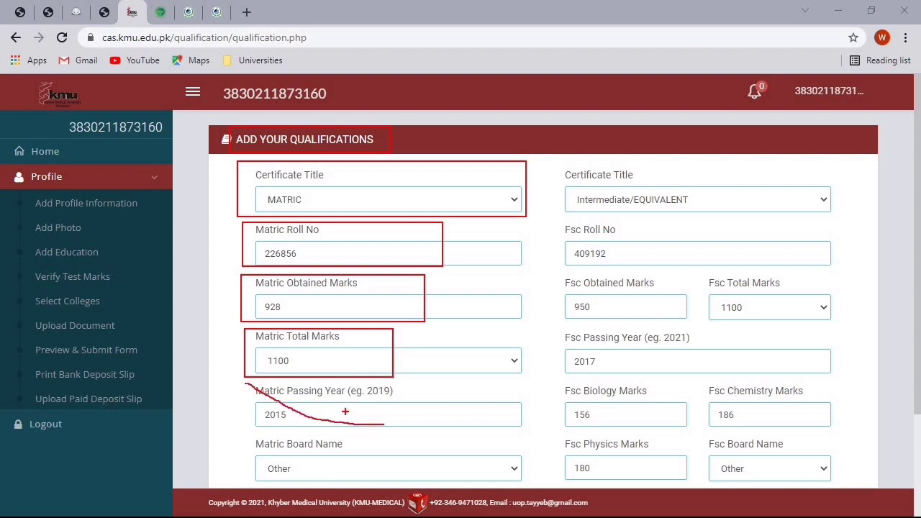
key(ctrl+z)
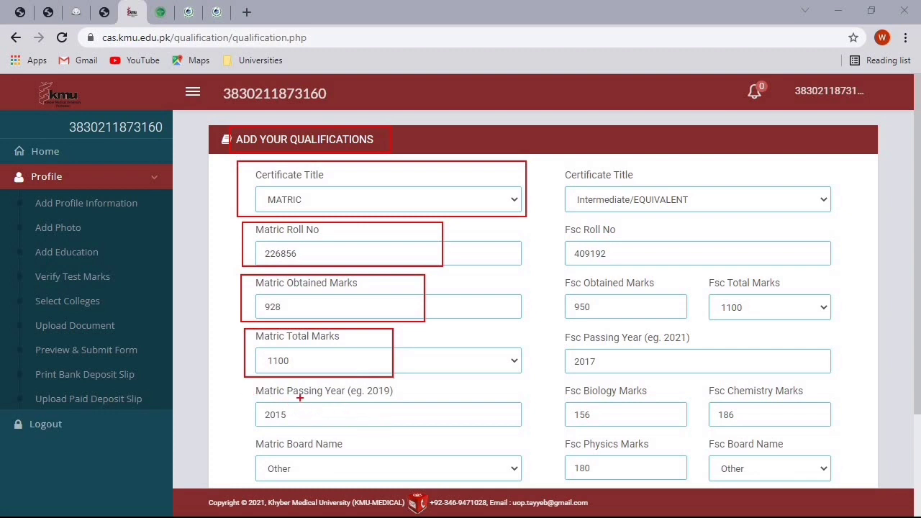
mouse_move(251, 383)
mouse_down()
mouse_move(285, 402)
mouse_move(437, 434)
mouse_up()
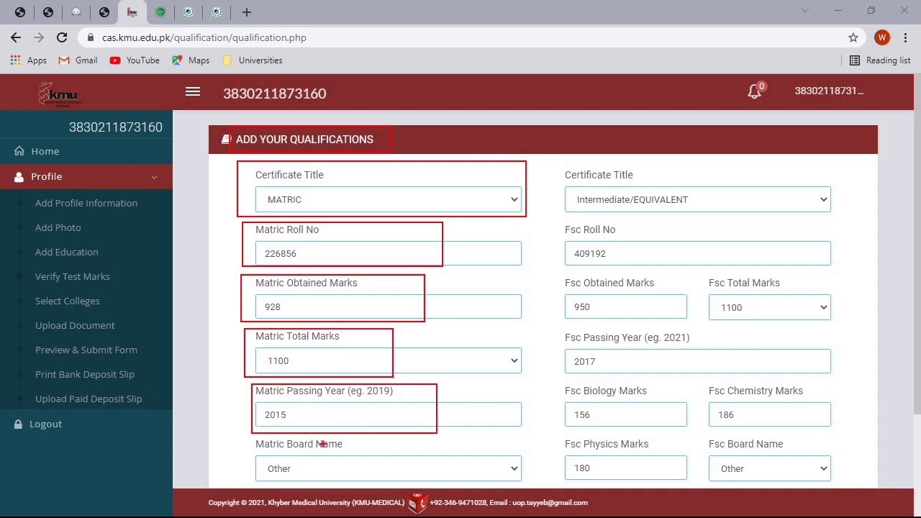
drag(243, 436, 387, 482)
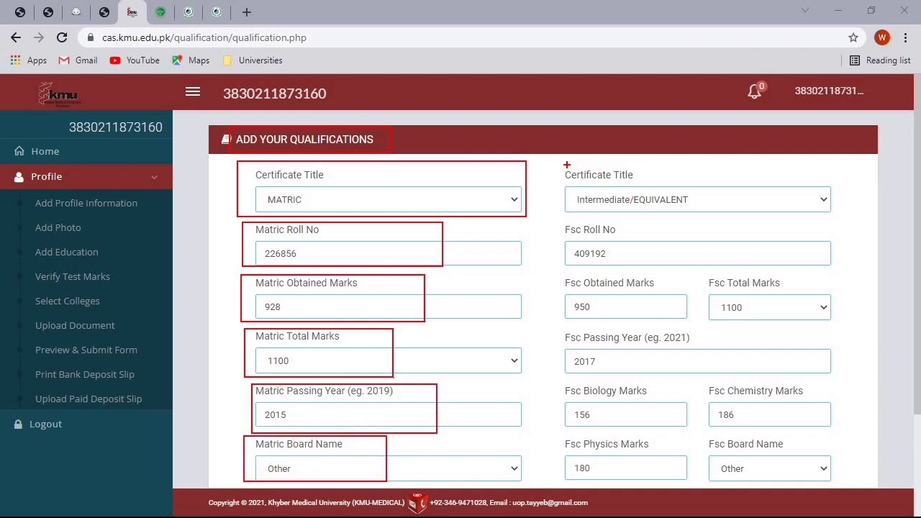
- Review the intermediate certificate title, FSc roll number, obtained marks, total marks and passing year in the qualifications form
mouse_move(551, 165)
mouse_down()
mouse_move(696, 210)
mouse_move(832, 213)
mouse_up()
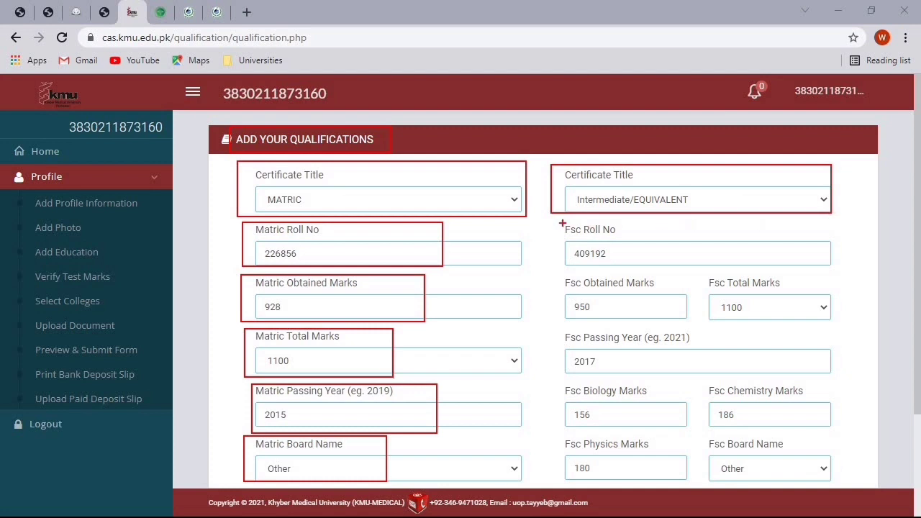
mouse_move(556, 223)
mouse_down()
mouse_move(661, 257)
mouse_move(772, 275)
mouse_move(759, 269)
mouse_up()
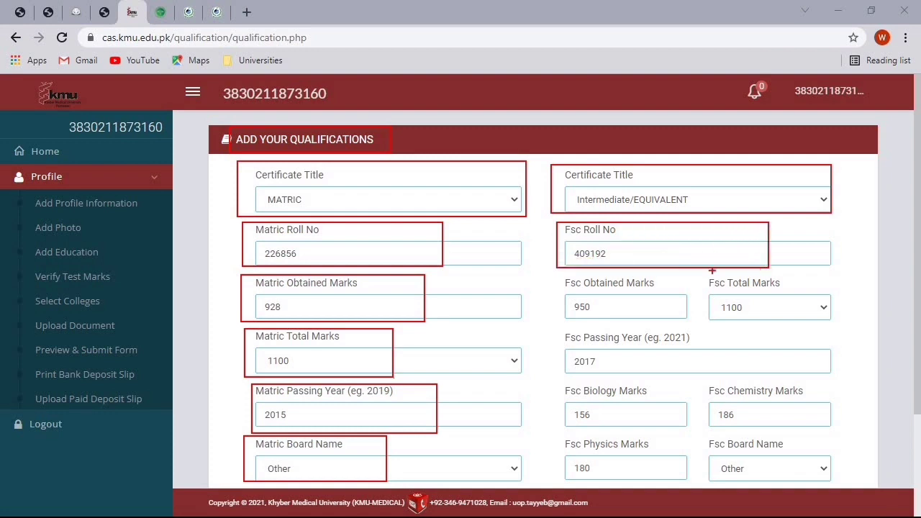
drag(560, 273, 655, 309)
key(ctrl+z)
drag(559, 278, 681, 321)
drag(704, 274, 830, 323)
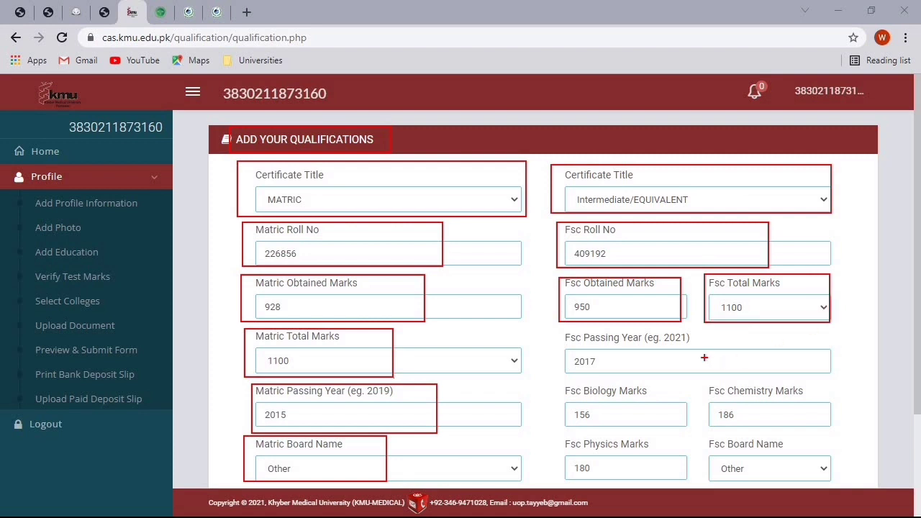
mouse_move(553, 330)
mouse_down()
mouse_move(708, 383)
mouse_move(761, 377)
mouse_up()
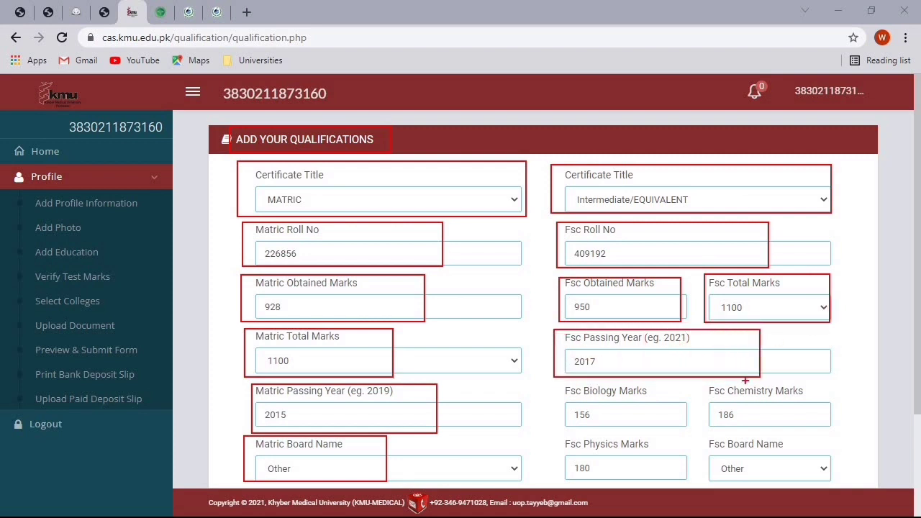
- Review the FSc biology, chemistry and physics marks and the FSc board name
mouse_move(546, 383)
mouse_down()
mouse_move(674, 424)
mouse_move(819, 447)
mouse_move(846, 487)
mouse_up()
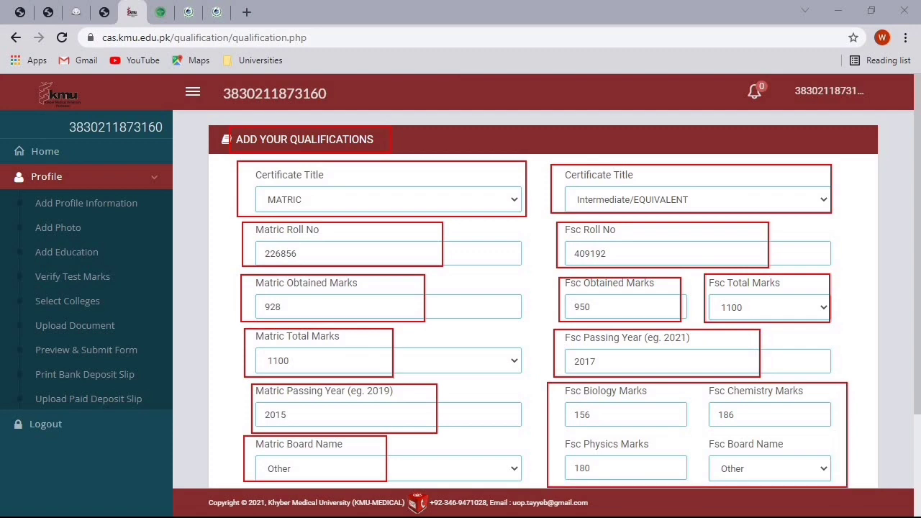
drag(702, 437, 761, 471)
drag(698, 432, 855, 481)
drag(696, 430, 854, 481)
key(Escape)
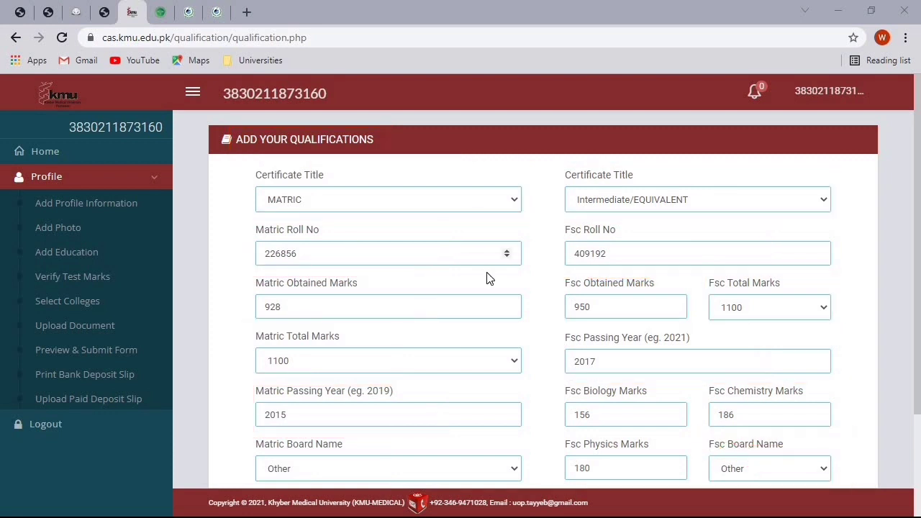
- Check the Special Exam 2021 and A-levels result answers, then save the qualifications and continue to the NMDCAT marks form
scroll(487, 274, down, 3)
key(ctrl+2)
mouse_move(231, 353)
mouse_down()
mouse_move(336, 397)
mouse_move(516, 415)
mouse_up()
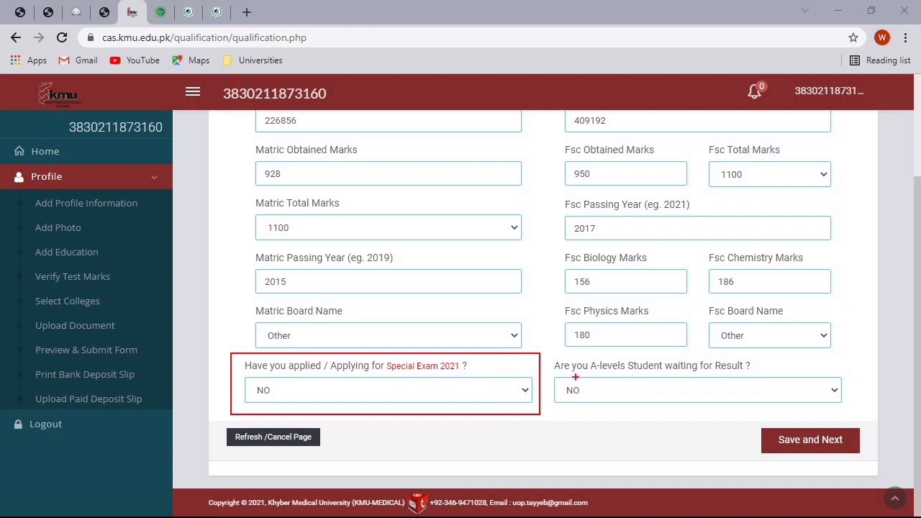
mouse_move(548, 352)
mouse_down()
mouse_move(586, 386)
mouse_move(643, 400)
mouse_move(852, 412)
mouse_up()
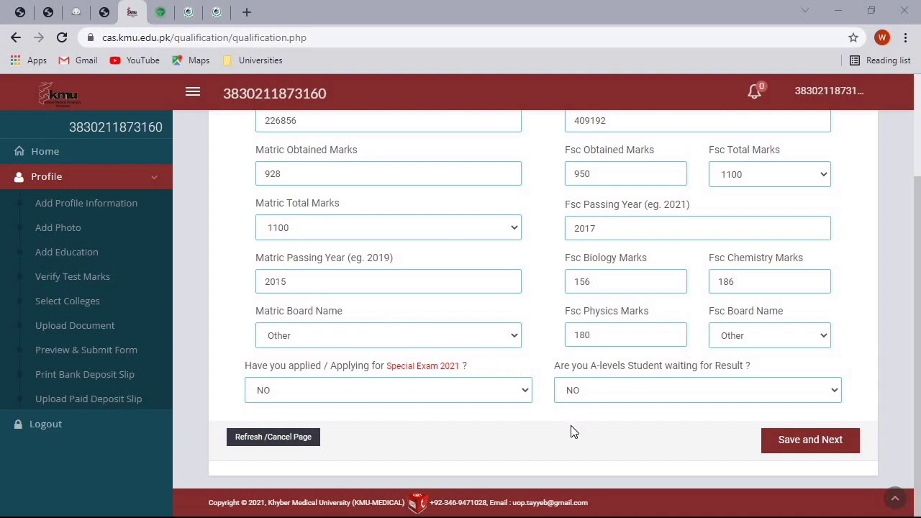
click(789, 454)
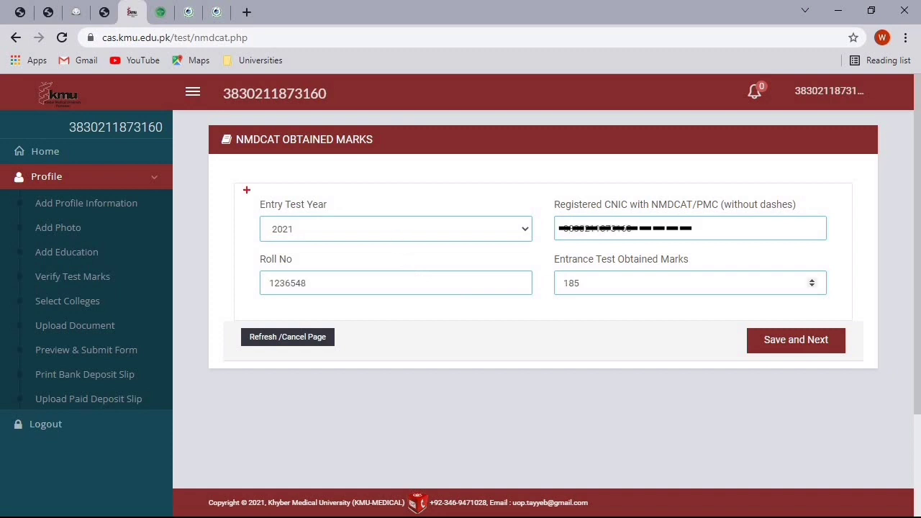
- Check the NMDCAT test year, registered CNIC, roll number and obtained marks, then save them and continue to program selection
mouse_move(243, 189)
mouse_down()
mouse_move(344, 234)
mouse_move(539, 246)
mouse_up()
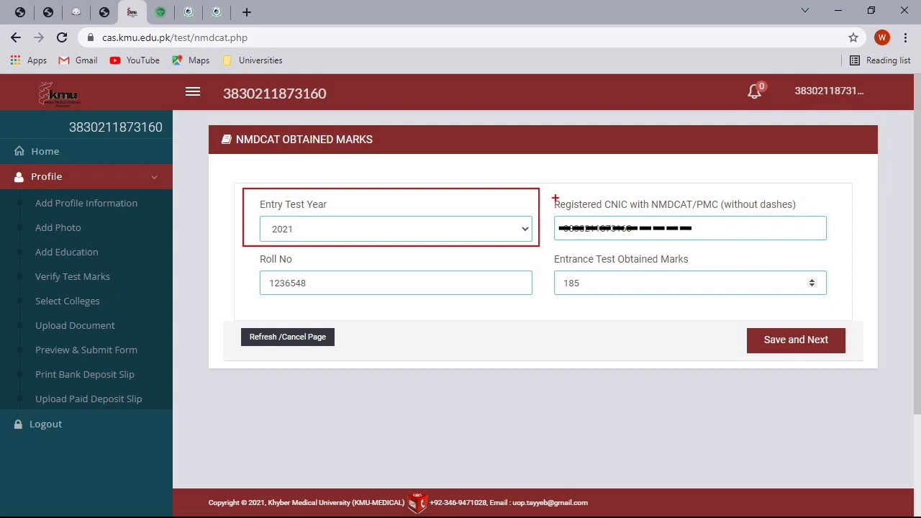
mouse_move(549, 191)
mouse_down()
mouse_move(580, 211)
mouse_move(750, 230)
mouse_move(839, 252)
mouse_move(834, 246)
mouse_up()
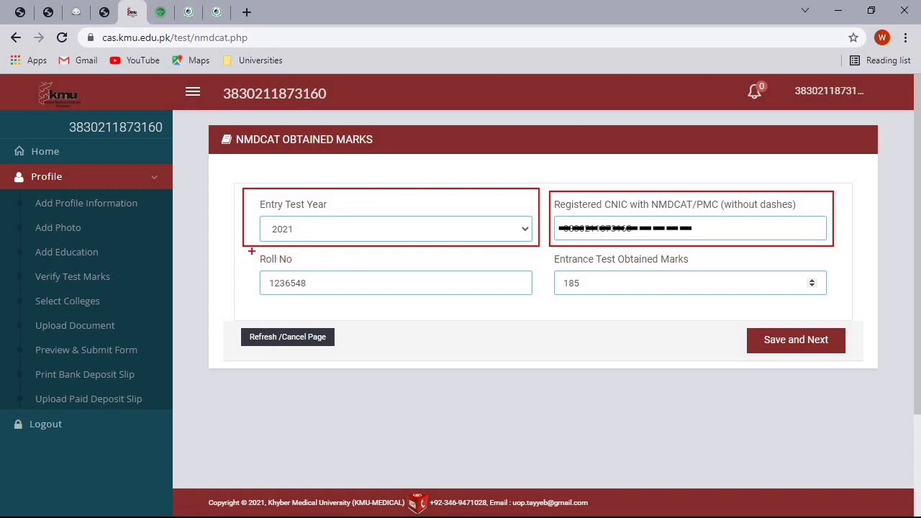
mouse_move(251, 251)
mouse_down()
mouse_move(343, 293)
mouse_move(451, 304)
mouse_up()
drag(549, 250, 599, 270)
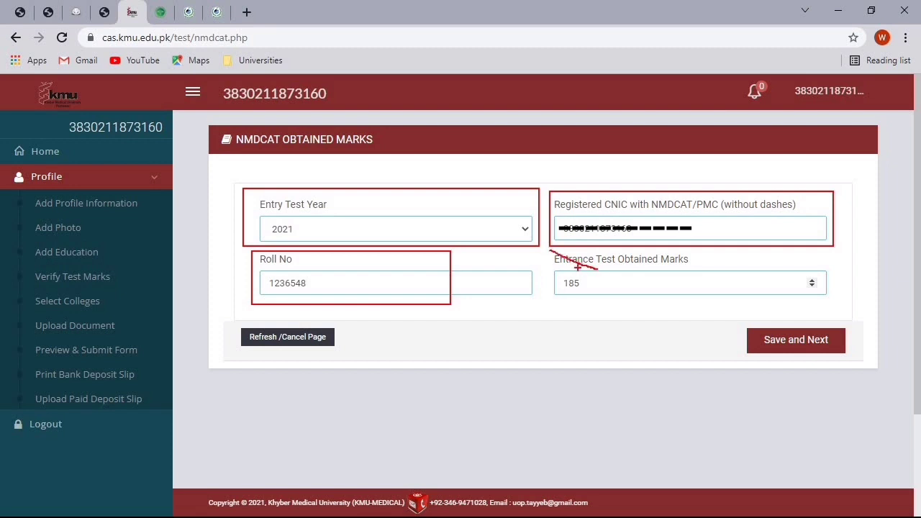
key(ctrl+z)
drag(542, 248, 697, 291)
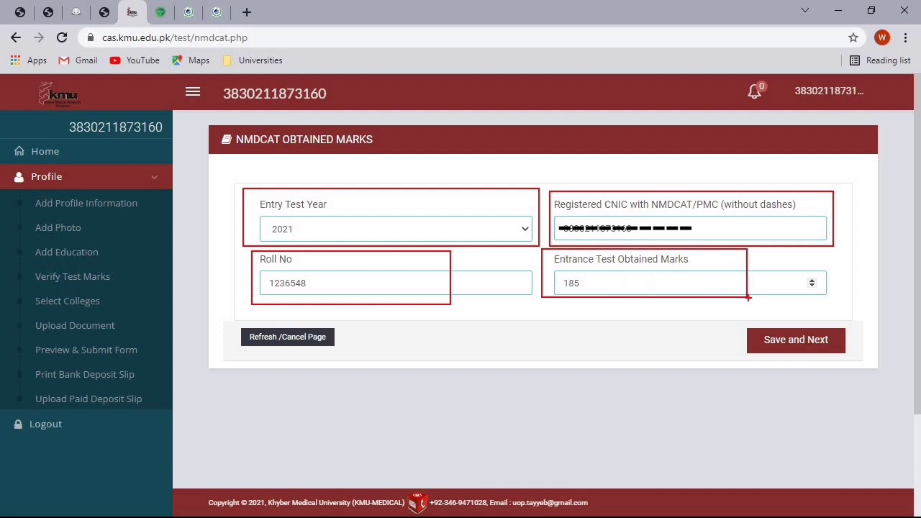
key(Escape)
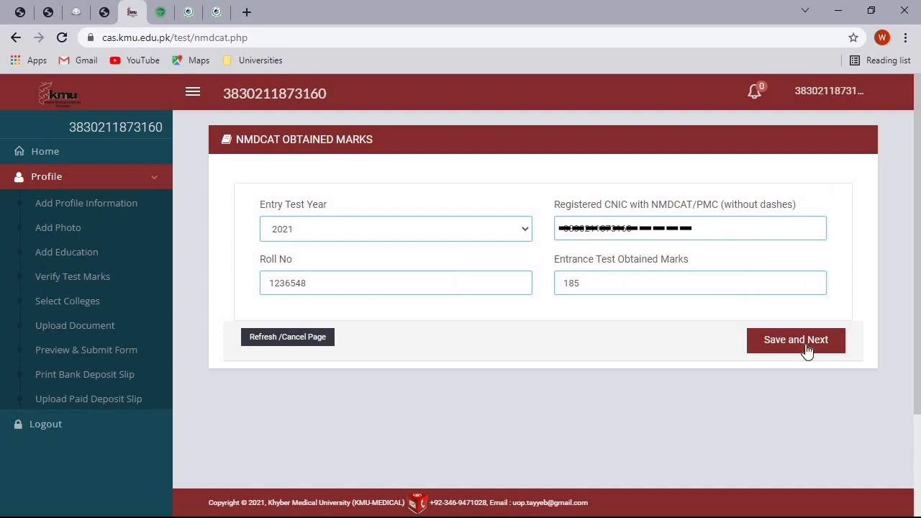
click(807, 349)
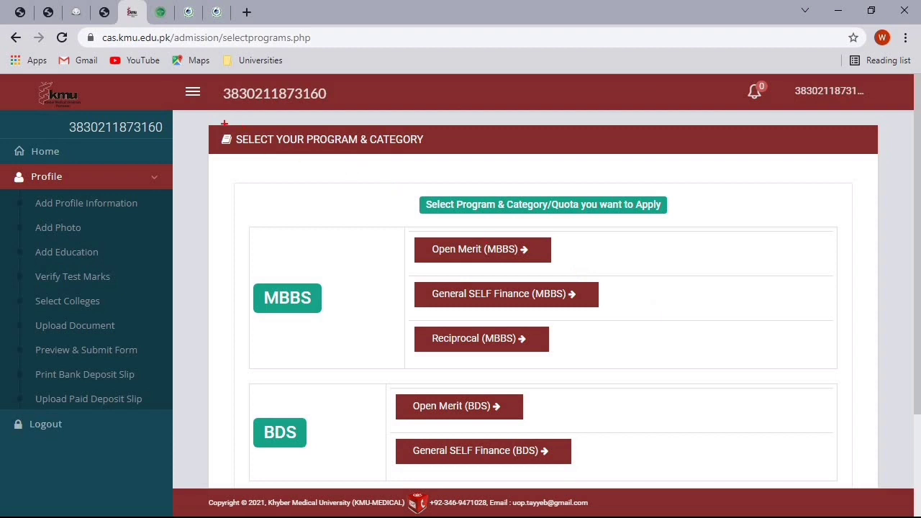
- Review the MBBS and BDS programs with their categories, and choose Open Merit (MBBS) to apply for
mouse_move(199, 121)
mouse_down()
mouse_move(327, 160)
mouse_move(438, 165)
mouse_up()
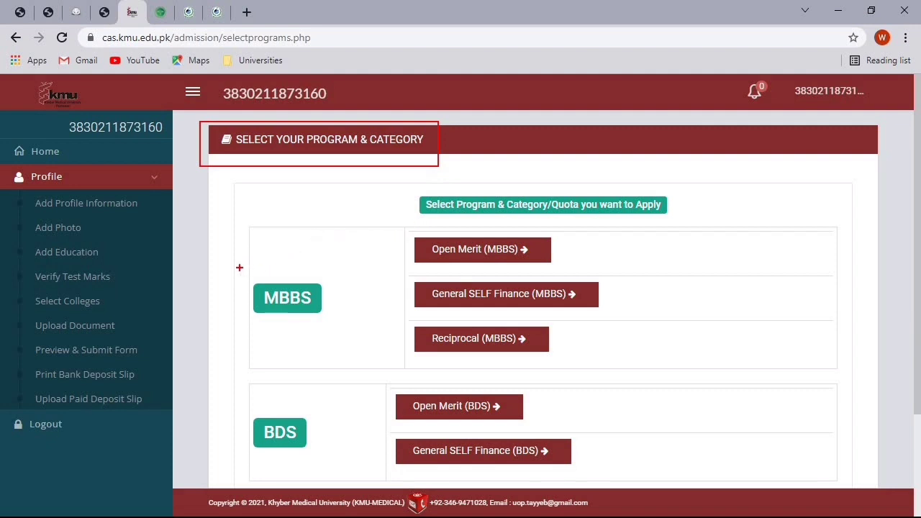
drag(237, 268, 367, 333)
drag(231, 404, 353, 462)
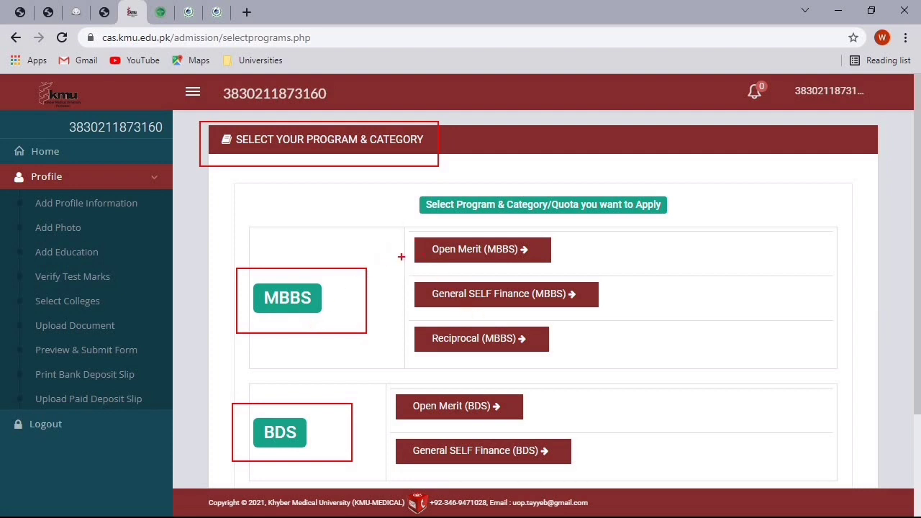
drag(404, 229, 630, 362)
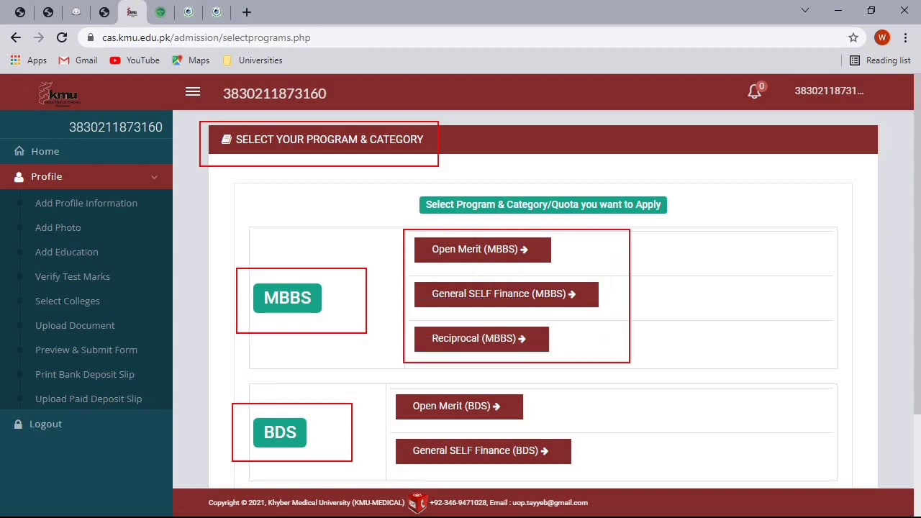
mouse_move(380, 385)
mouse_down()
mouse_move(432, 420)
mouse_move(591, 471)
mouse_up()
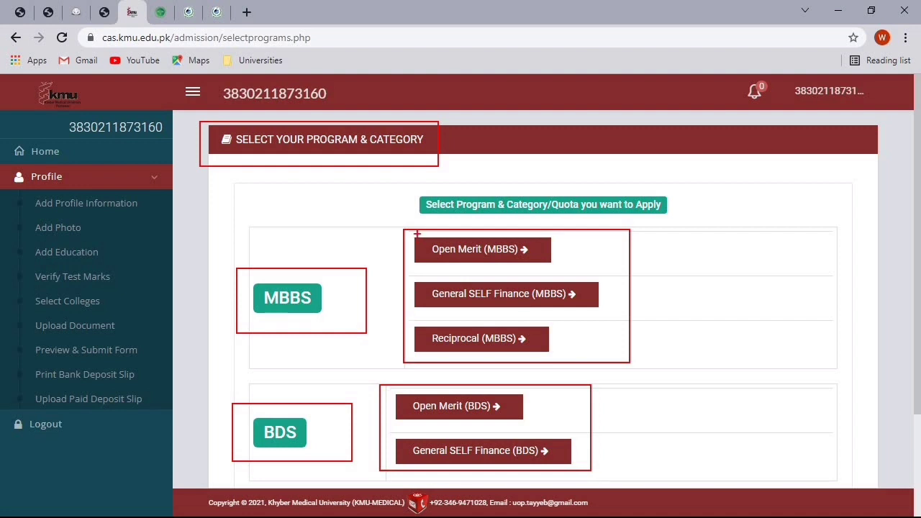
mouse_move(409, 231)
mouse_down()
mouse_move(452, 254)
mouse_move(561, 265)
mouse_up()
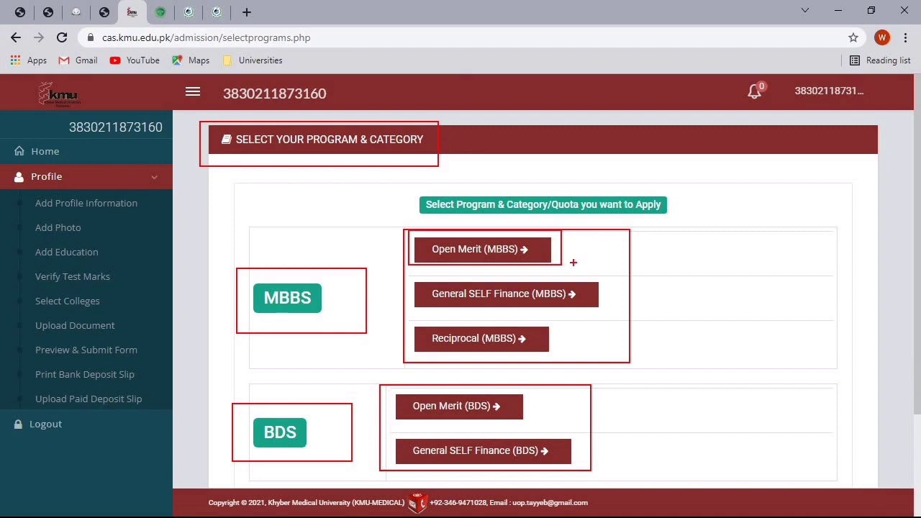
key(Escape)
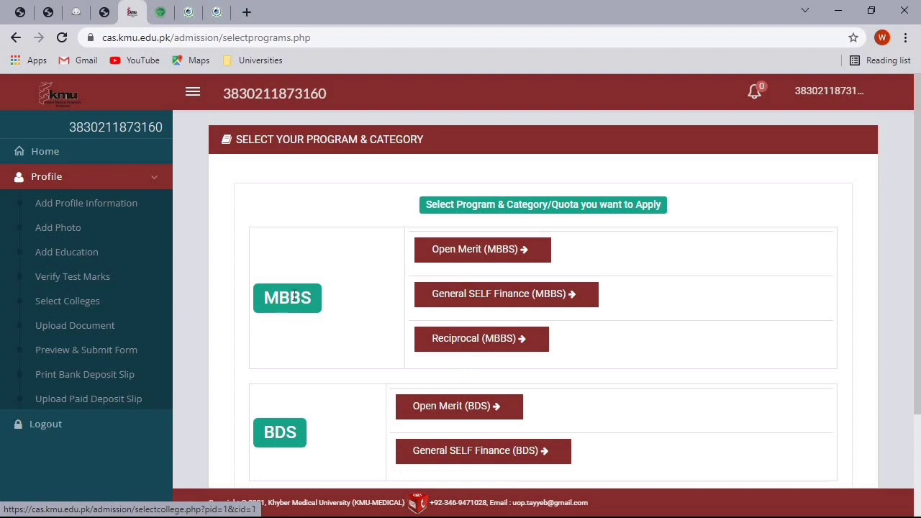
click(481, 250)
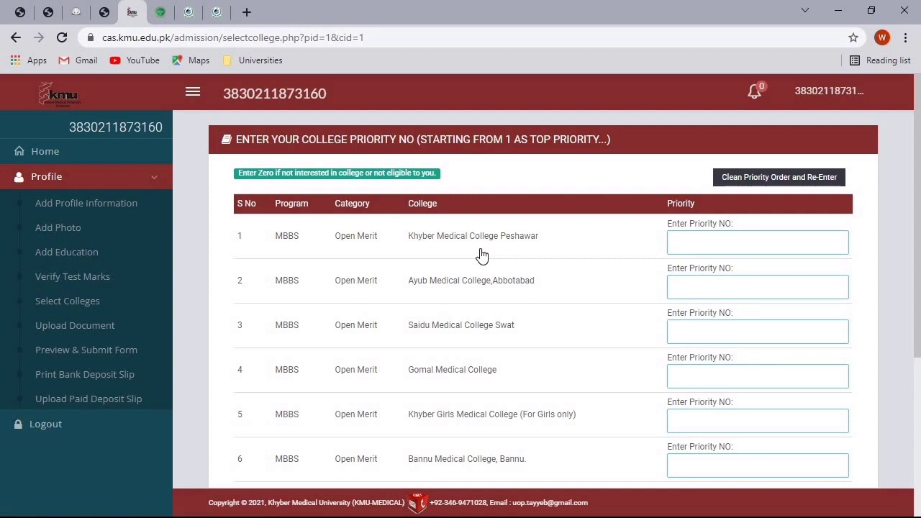
- Examine the list of Open Merit MBBS colleges and the column where their priority numbers are entered
scroll(482, 255, down, 4)
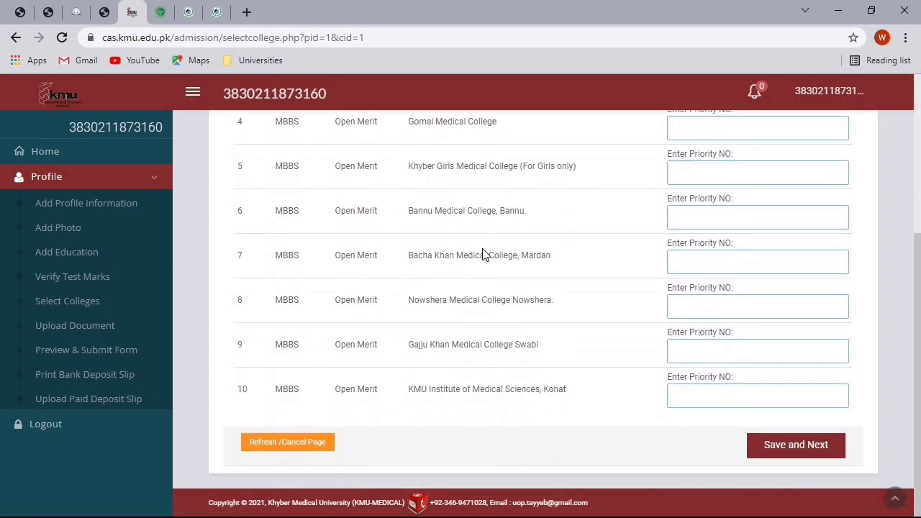
scroll(482, 255, up, 1)
scroll(483, 252, up, 2)
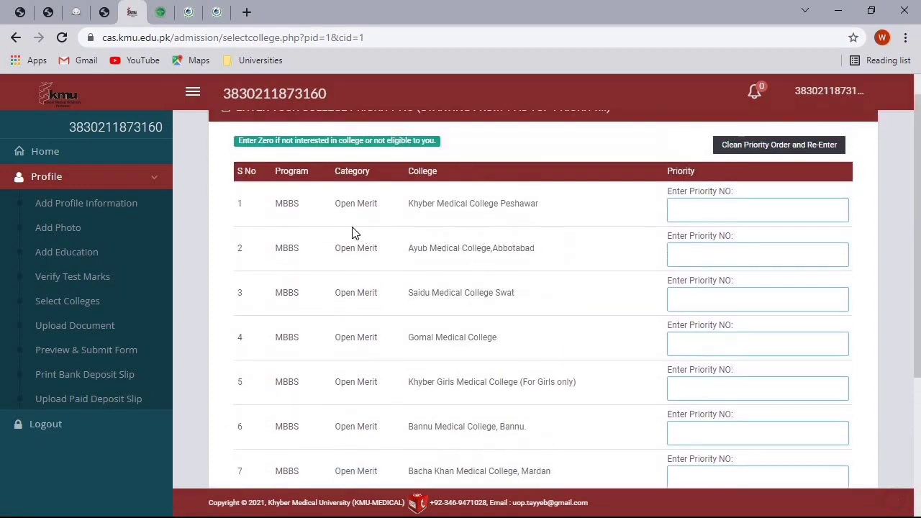
scroll(405, 242, down, 2)
scroll(405, 245, down, 1)
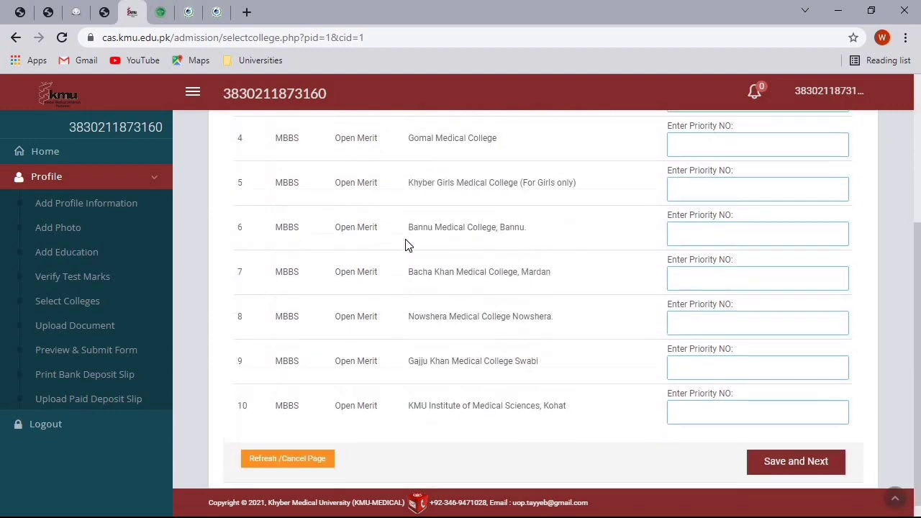
scroll(405, 246, up, 3)
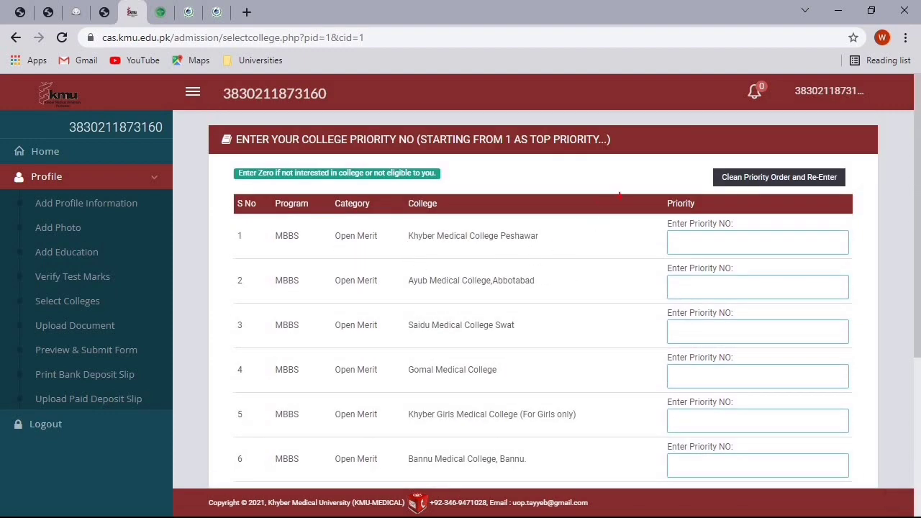
drag(641, 188, 684, 208)
scroll(348, 228, down, 4)
scroll(348, 234, up, 3)
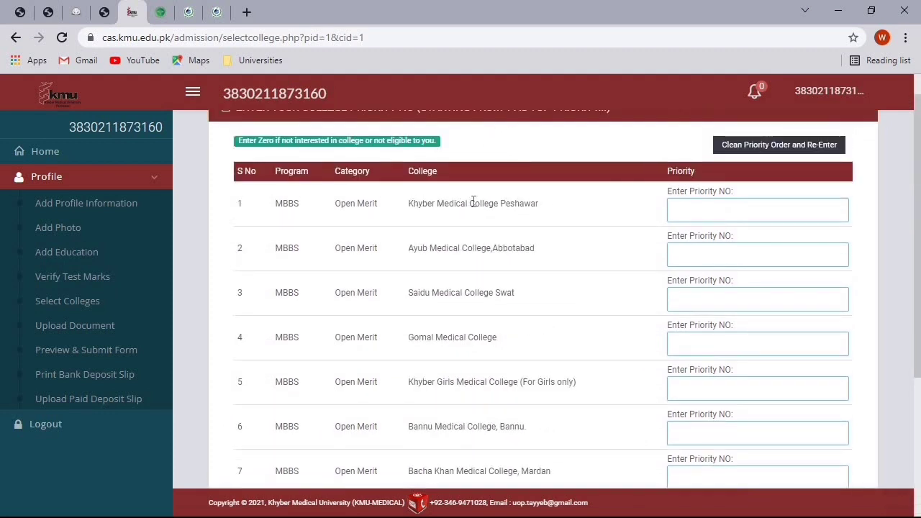
- Set priority 1 for Khyber Medical College Peshawar, 2 for Gomal Medical College and 3 for Bacha Khan Medical College, Mardan
click(689, 207)
text(1)
click(582, 242)
scroll(582, 242, down, 1)
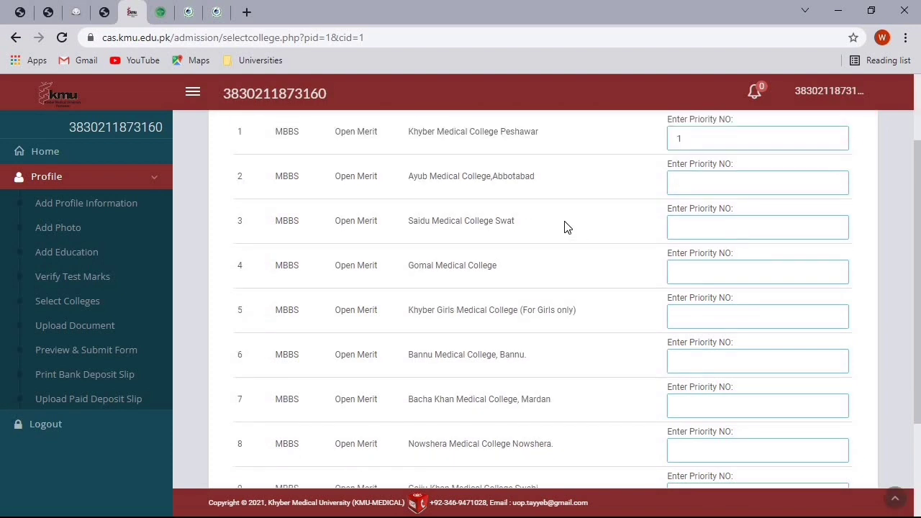
scroll(566, 226, up, 1)
scroll(535, 263, down, 2)
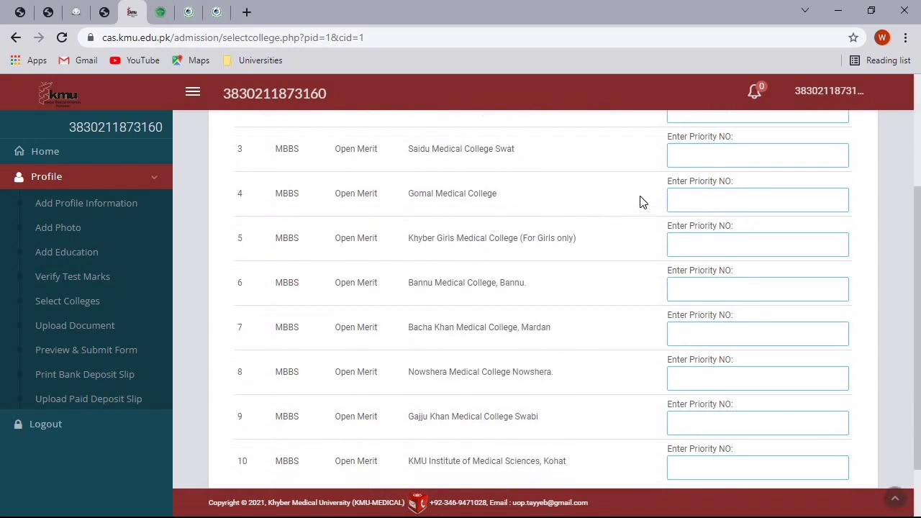
click(688, 200)
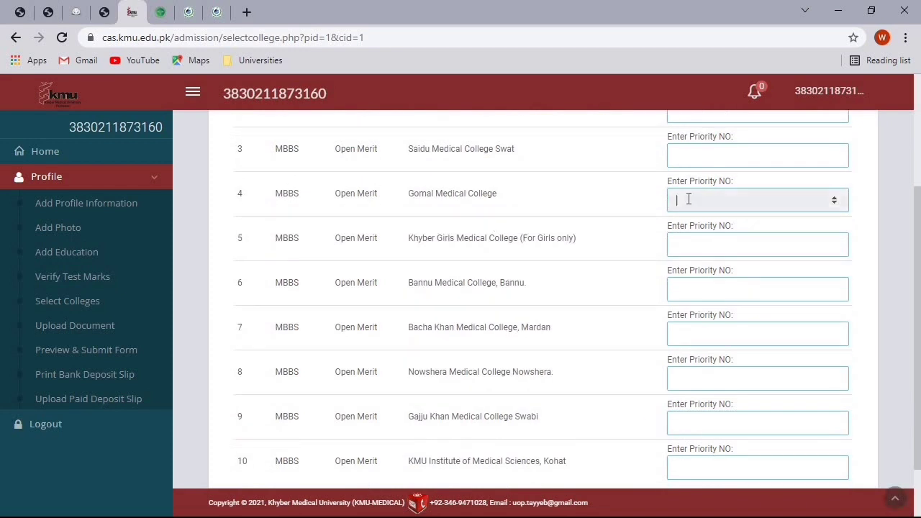
click(607, 215)
scroll(569, 228, down, 1)
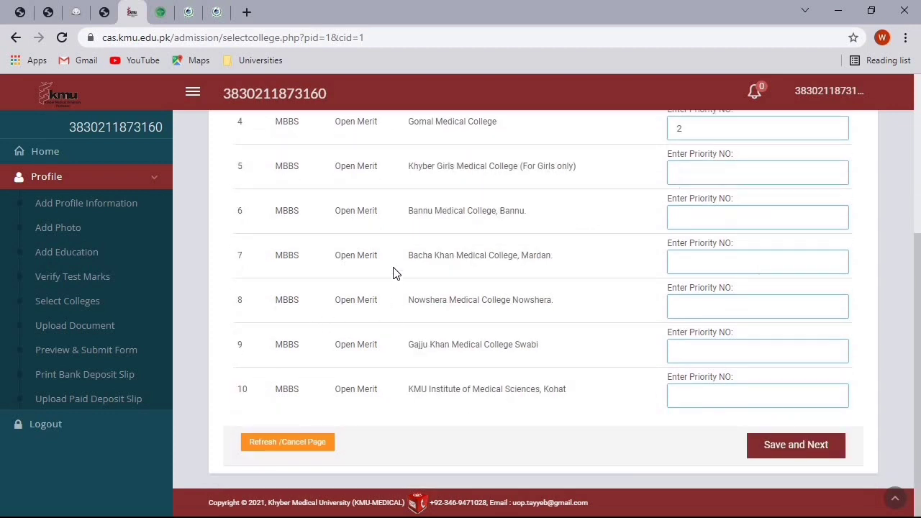
click(691, 265)
scroll(624, 267, up, 4)
scroll(617, 266, down, 4)
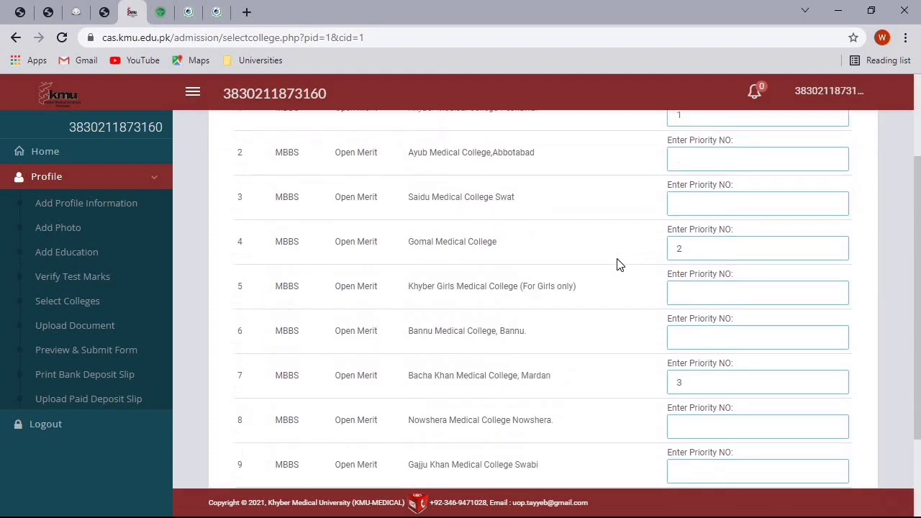
- Number the remaining Open Merit MBBS colleges 4 to 10 in list order, from Ayub Medical College to KMU Institute of Medical Sciences
scroll(617, 266, up, 4)
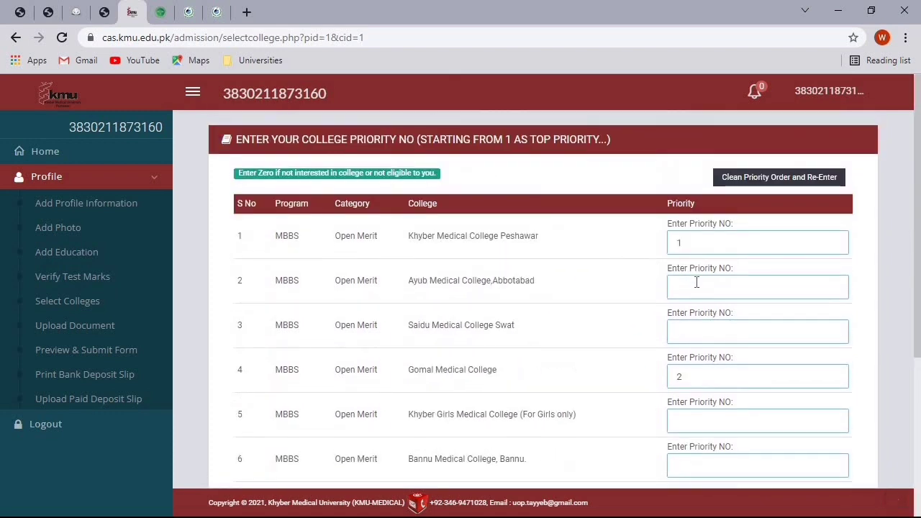
scroll(627, 388, down, 4)
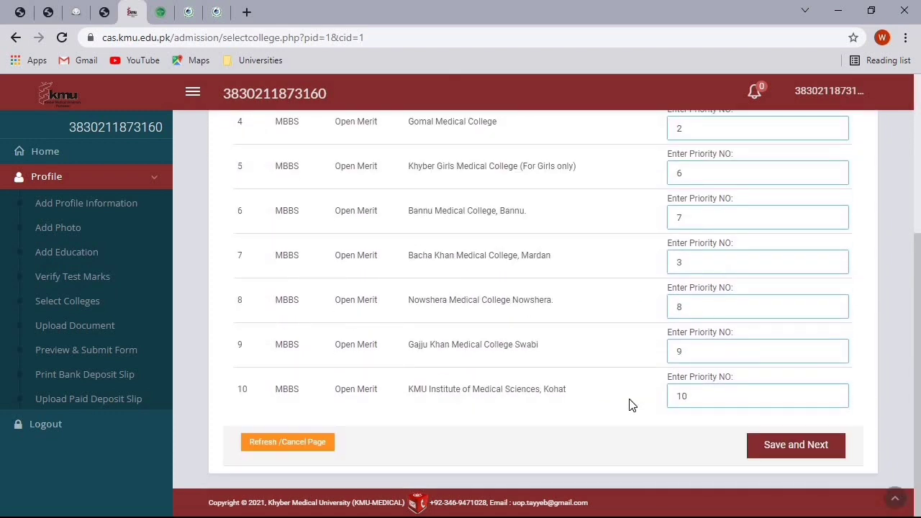
scroll(629, 406, up, 1)
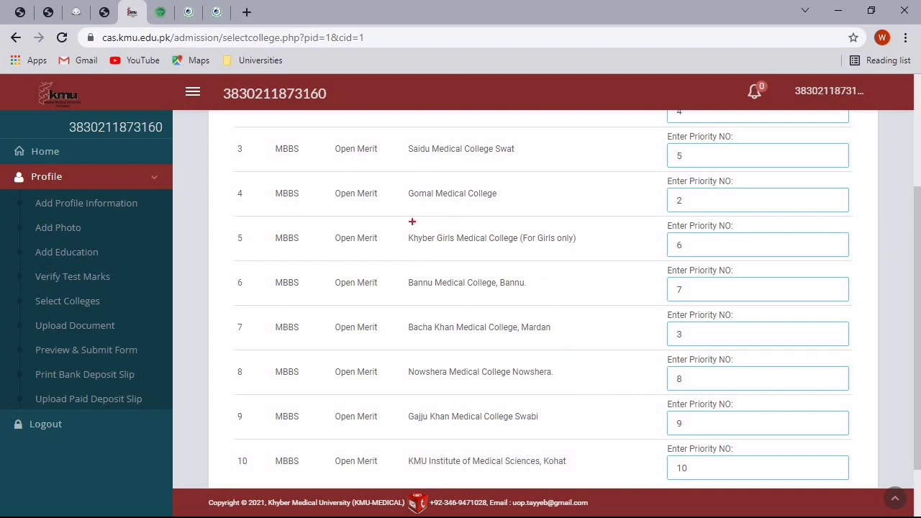
- Check the priority entered for the girls-only Khyber Girls Medical College, and save the Open Merit MBBS college priorities
mouse_move(396, 222)
mouse_down()
mouse_move(467, 246)
mouse_move(588, 258)
mouse_up()
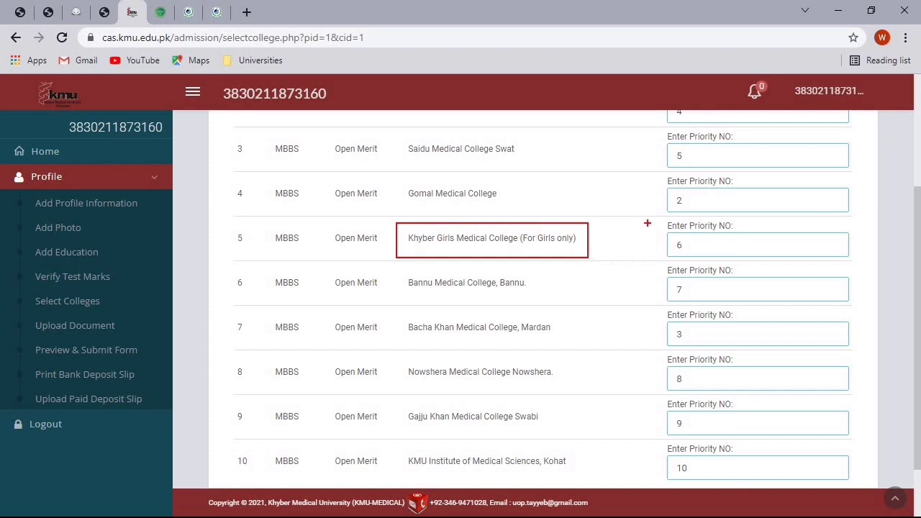
drag(646, 216, 752, 259)
key(Escape)
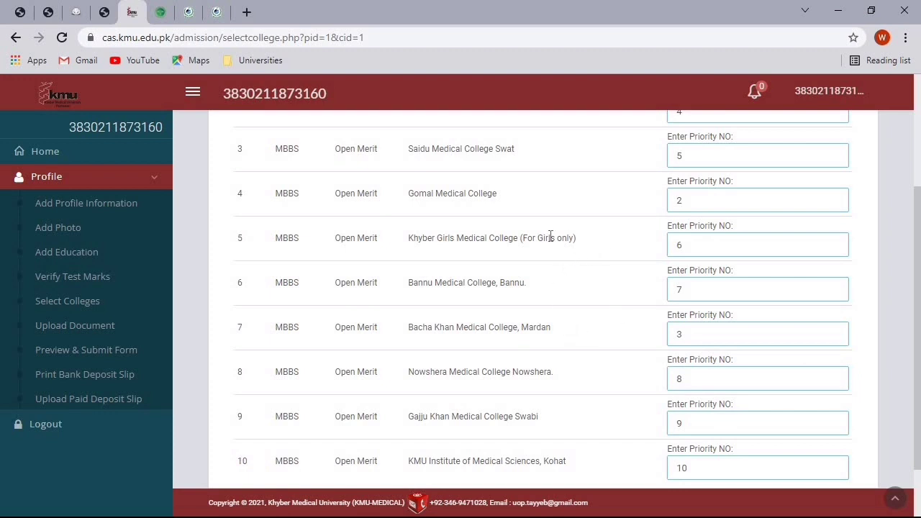
scroll(553, 238, down, 1)
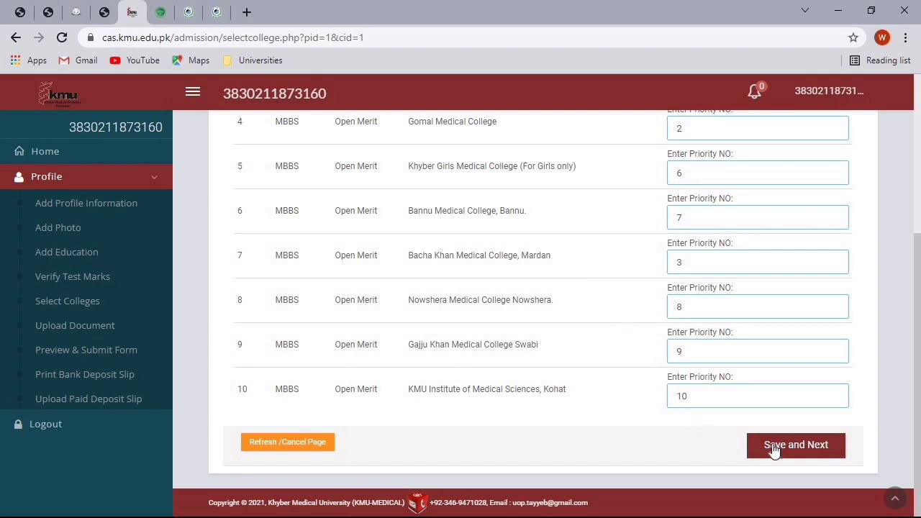
click(801, 448)
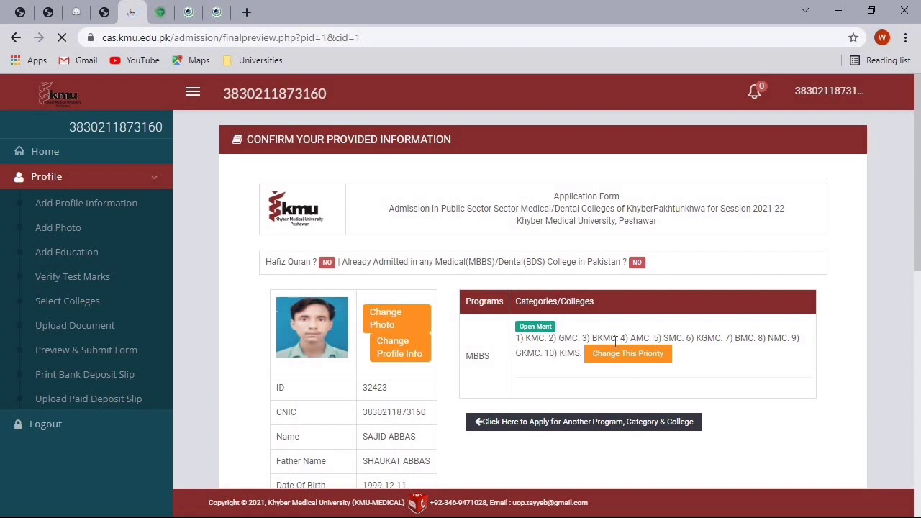
- Review the application preview, examining the Open Merit college order and the options to apply for another program and category
scroll(617, 340, down, 1)
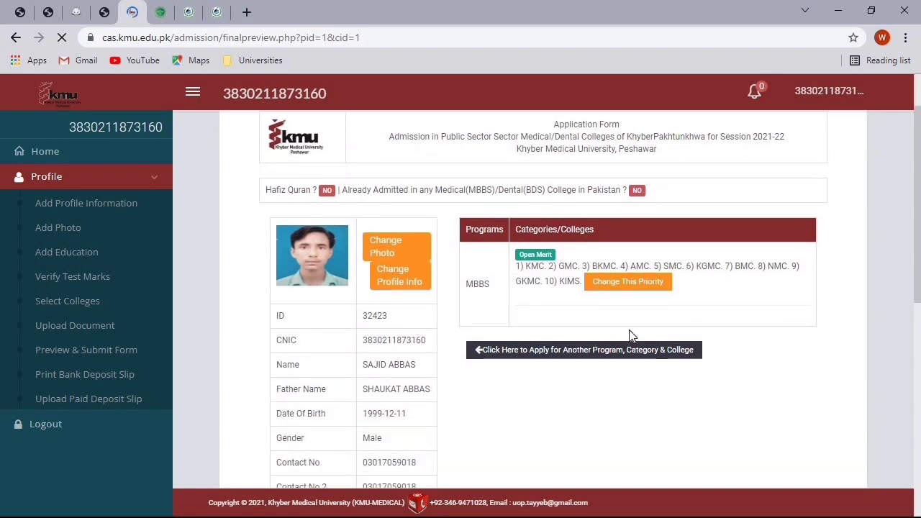
drag(453, 205, 841, 337)
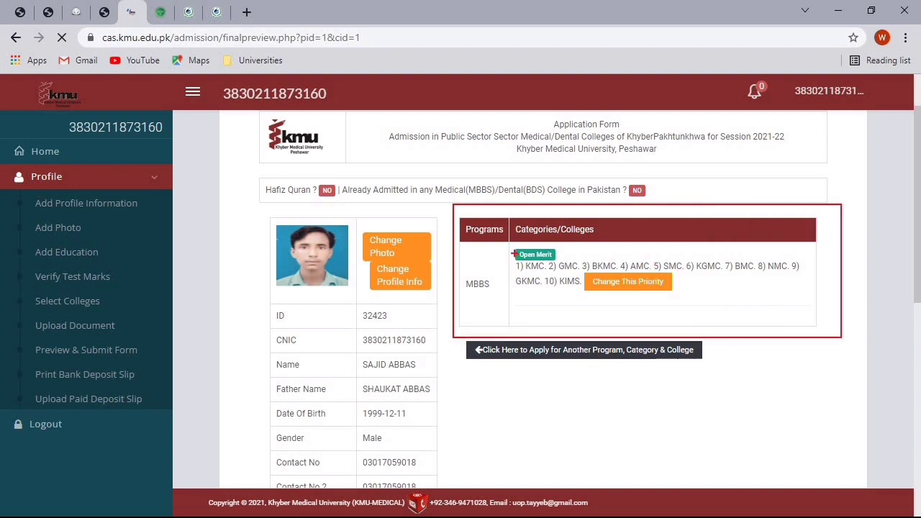
drag(511, 242, 575, 262)
key(Escape)
scroll(616, 314, down, 2)
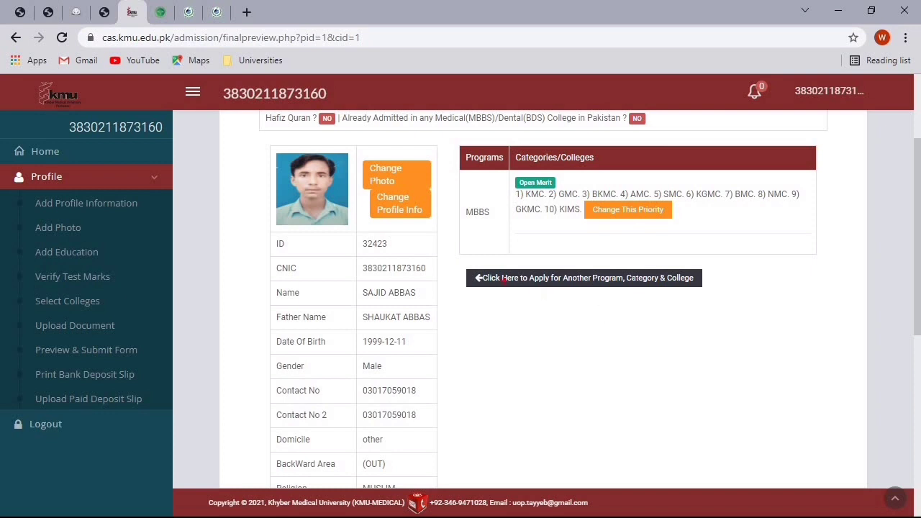
mouse_move(463, 262)
mouse_down()
mouse_move(484, 279)
mouse_move(617, 304)
mouse_move(718, 304)
mouse_up()
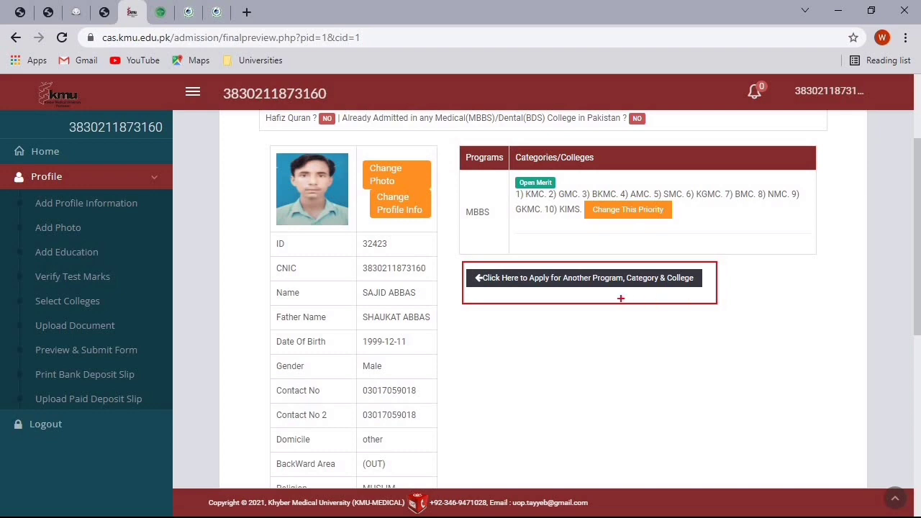
scroll(559, 312, down, 6)
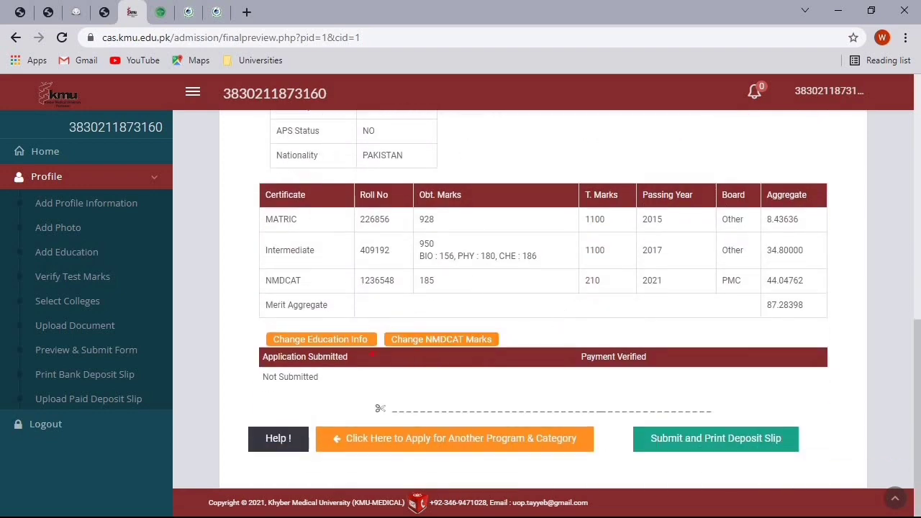
mouse_move(308, 419)
mouse_down()
mouse_move(403, 464)
mouse_move(600, 464)
mouse_up()
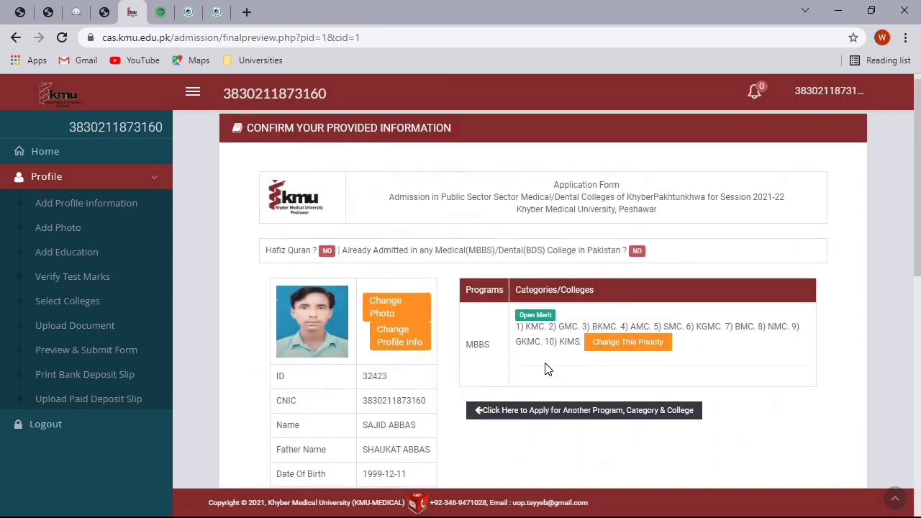
- Return to the program selection to apply for another category, and choose Reciprocal (MBBS)
click(548, 425)
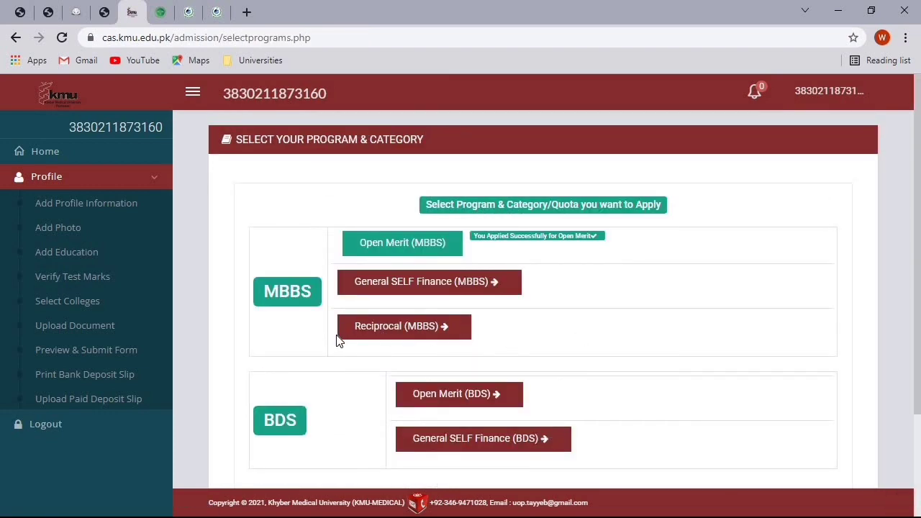
scroll(555, 353, down, 1)
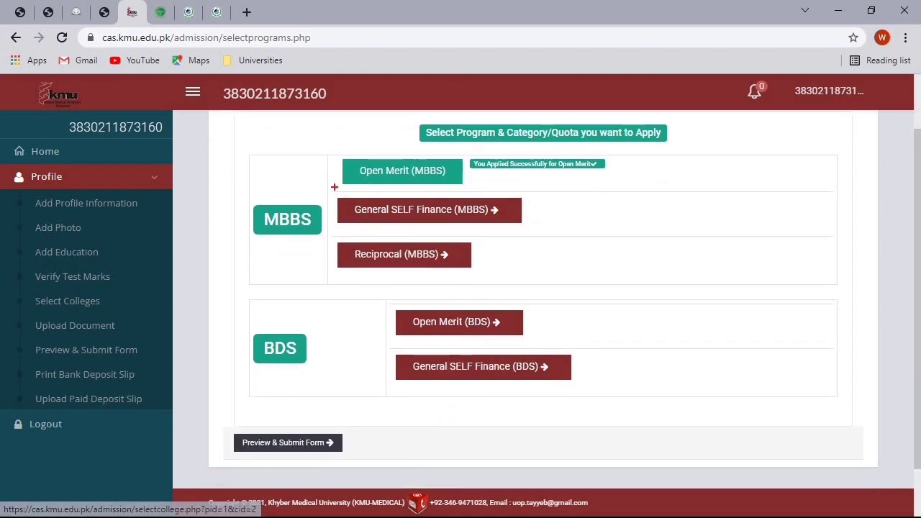
mouse_move(334, 185)
mouse_down()
mouse_move(416, 223)
mouse_move(531, 230)
mouse_up()
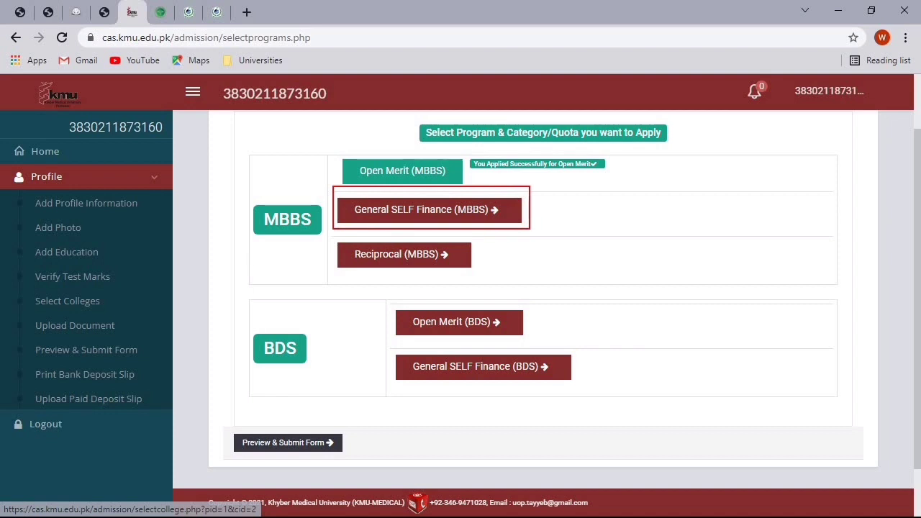
drag(329, 238, 476, 271)
key(Escape)
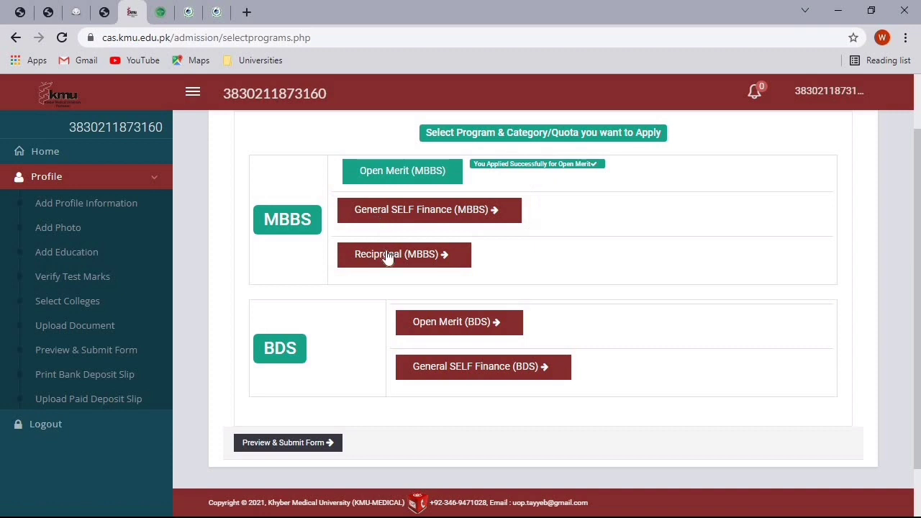
click(389, 262)
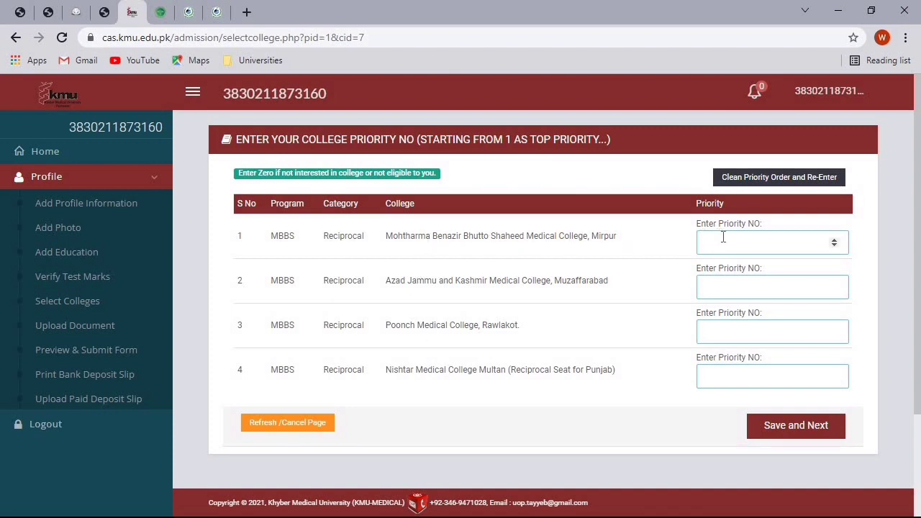
- Set and save Reciprocal priorities: 1 Mohtharma Benazir Bhutto Shaheed, 2 Poonch, 3 Azad Jammu and Kashmir, 4 Nishtar Medical College
click(834, 239)
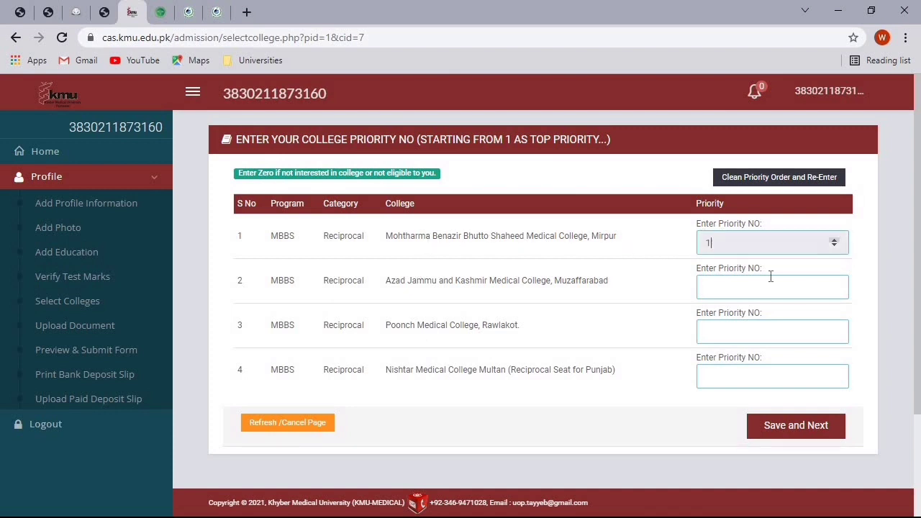
click(713, 291)
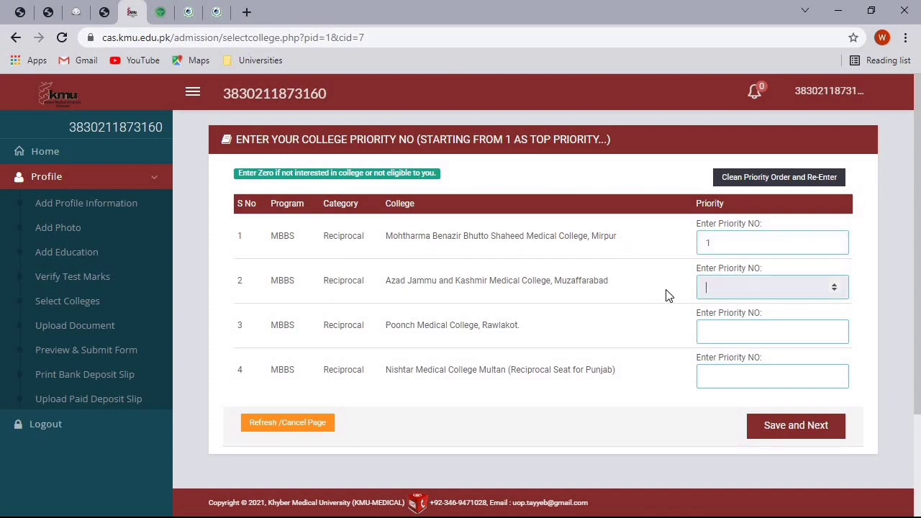
click(702, 330)
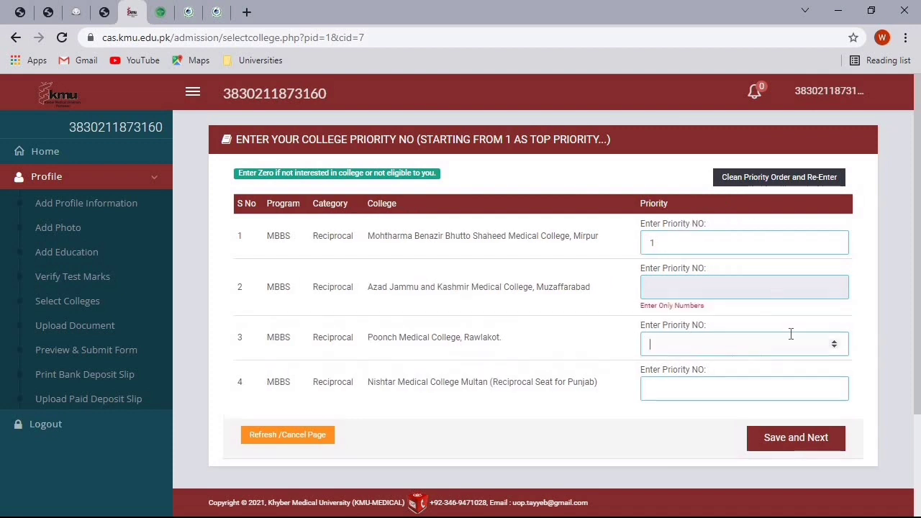
click(834, 343)
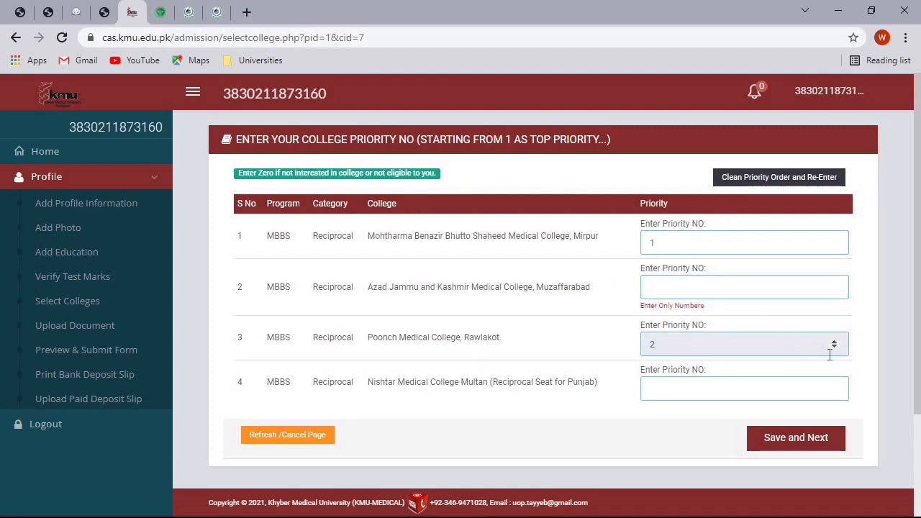
click(818, 288)
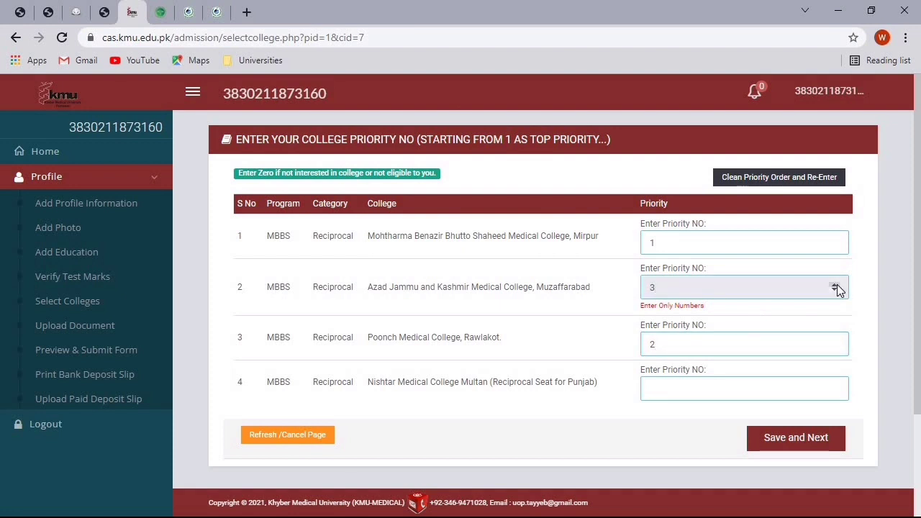
click(714, 379)
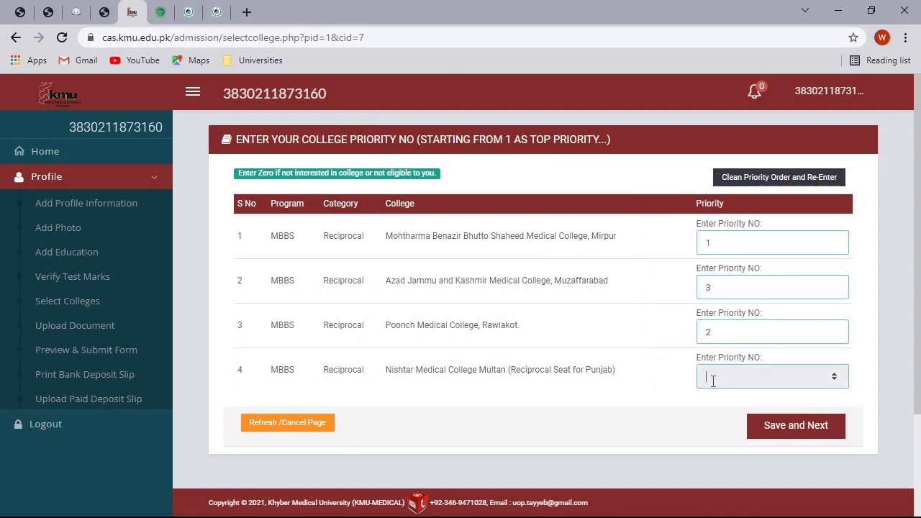
text(3)
click(834, 373)
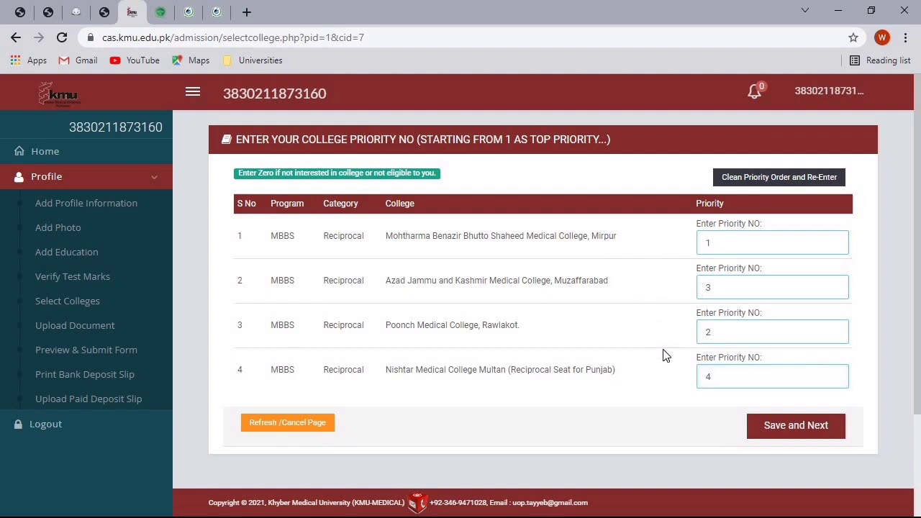
click(792, 435)
- Review the application preview for the Reciprocal college order, certificate marks and the options to change education info and NMDCAT marks
scroll(658, 349, down, 1)
scroll(657, 349, down, 2)
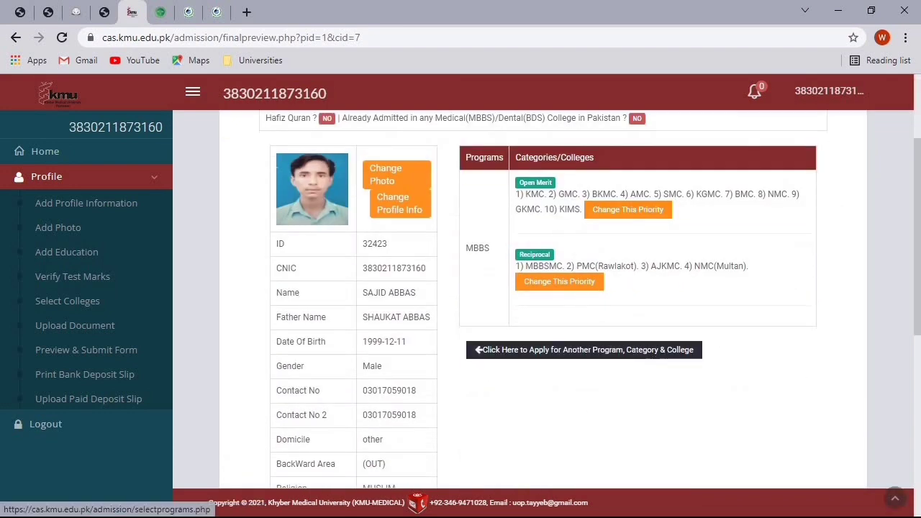
mouse_move(492, 238)
mouse_down()
mouse_move(587, 305)
mouse_move(657, 305)
mouse_up()
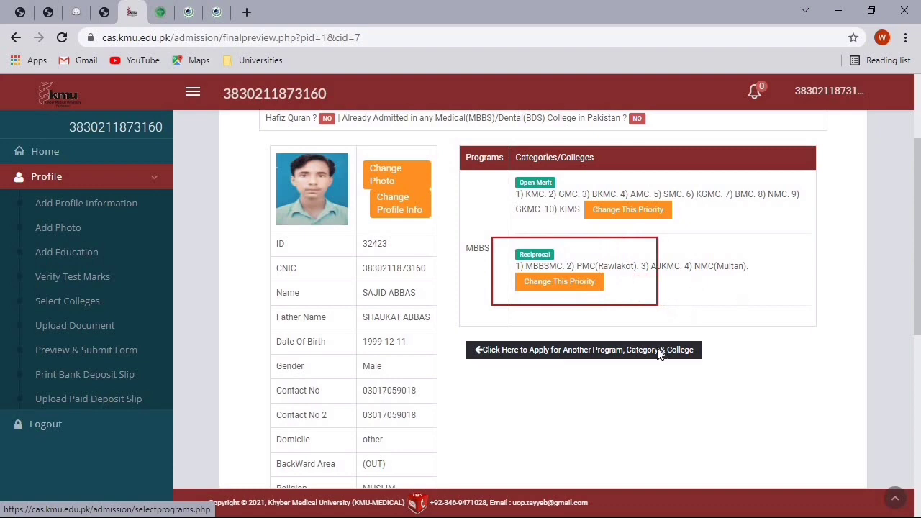
scroll(573, 300, down, 3)
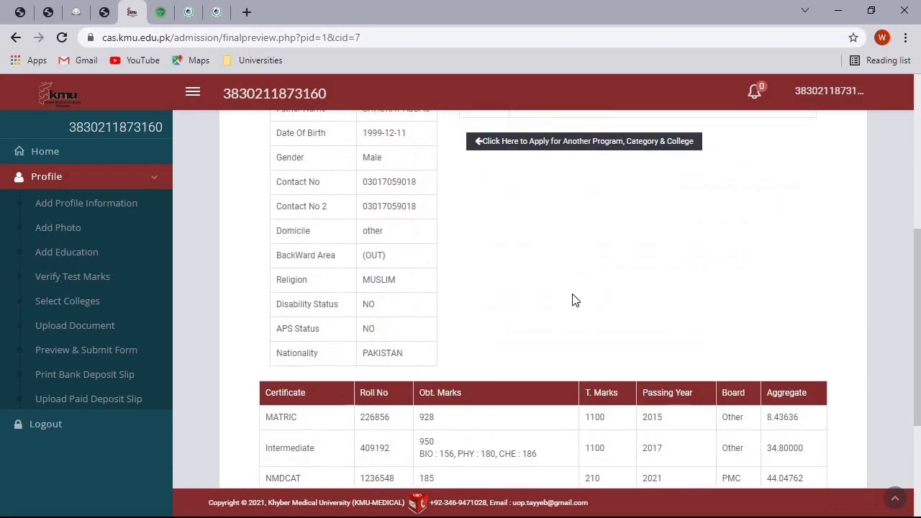
scroll(468, 268, down, 1)
scroll(472, 271, down, 1)
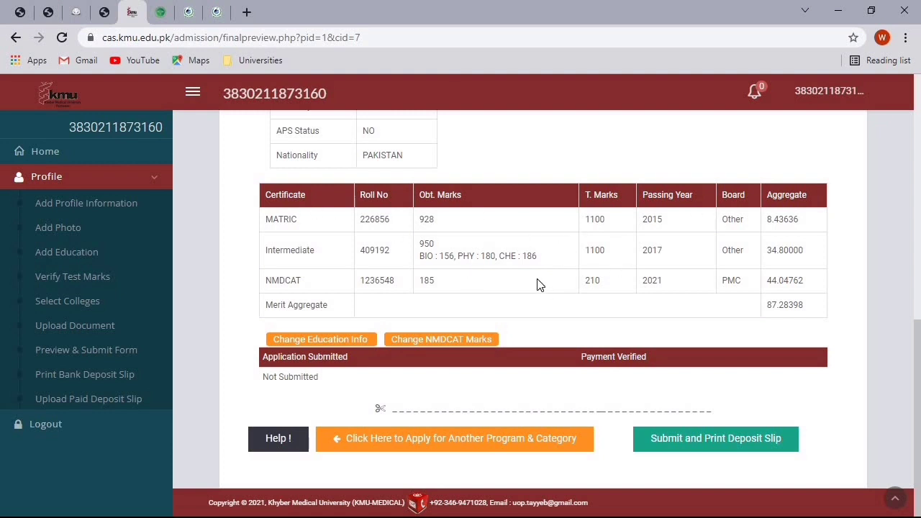
drag(248, 318, 374, 358)
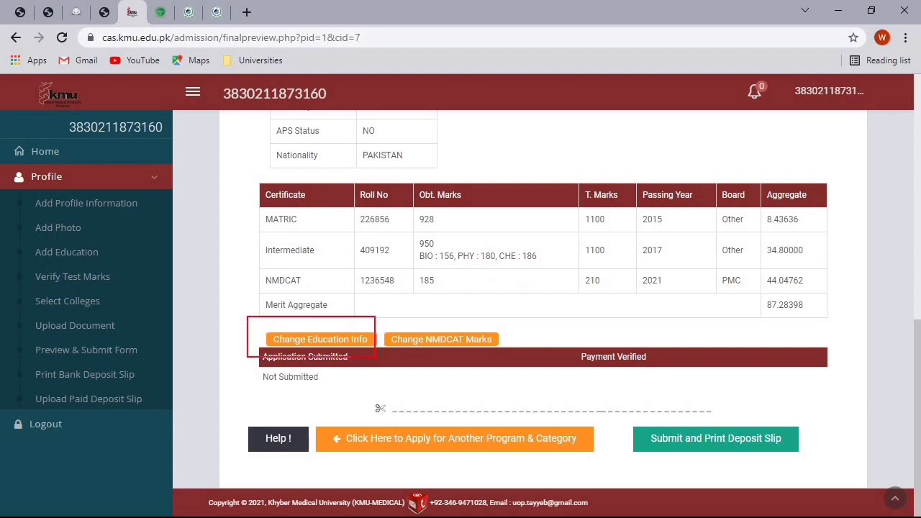
mouse_move(383, 321)
mouse_down()
mouse_move(408, 340)
mouse_move(511, 350)
mouse_up()
key(Escape)
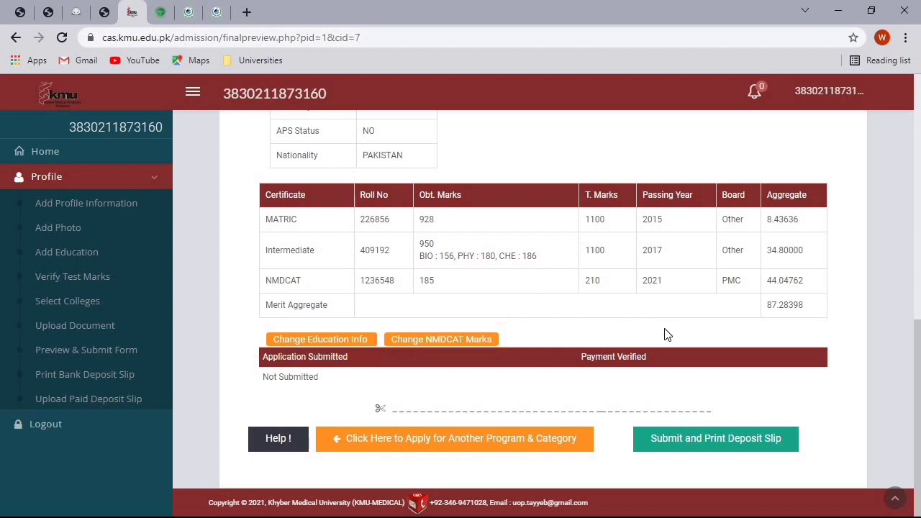
- Submit the application for the deposit slip, accepting the declaration in the final confirmation
click(697, 444)
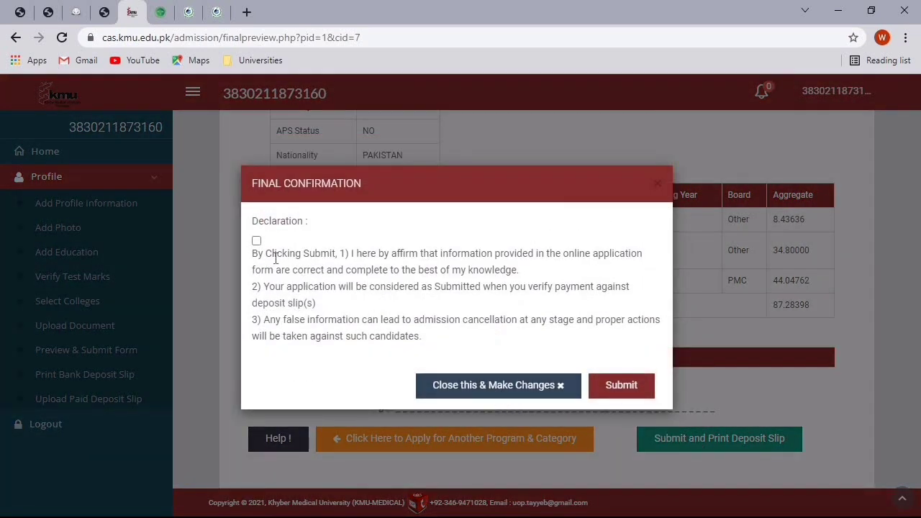
drag(242, 208, 279, 253)
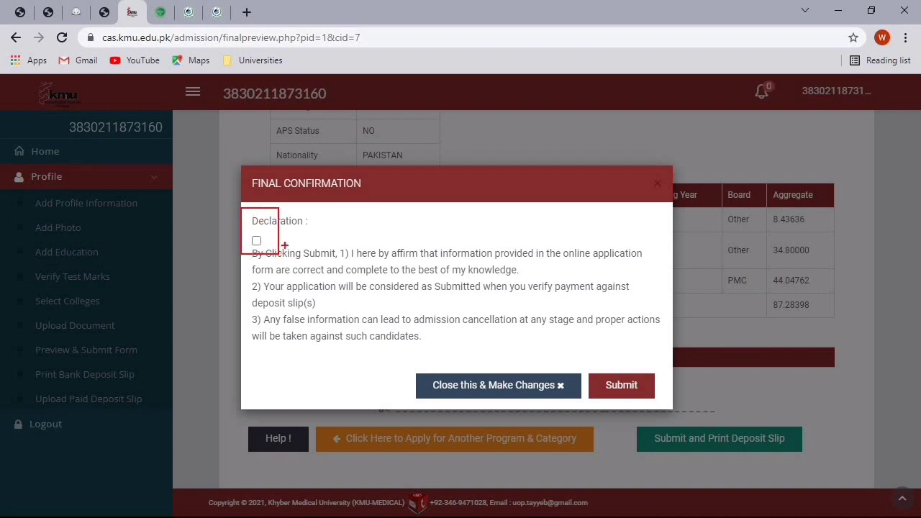
click(257, 241)
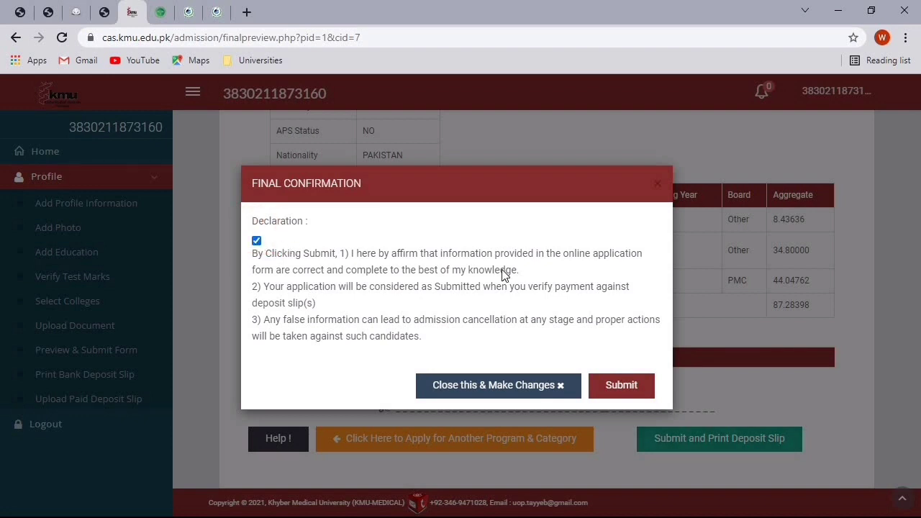
click(619, 386)
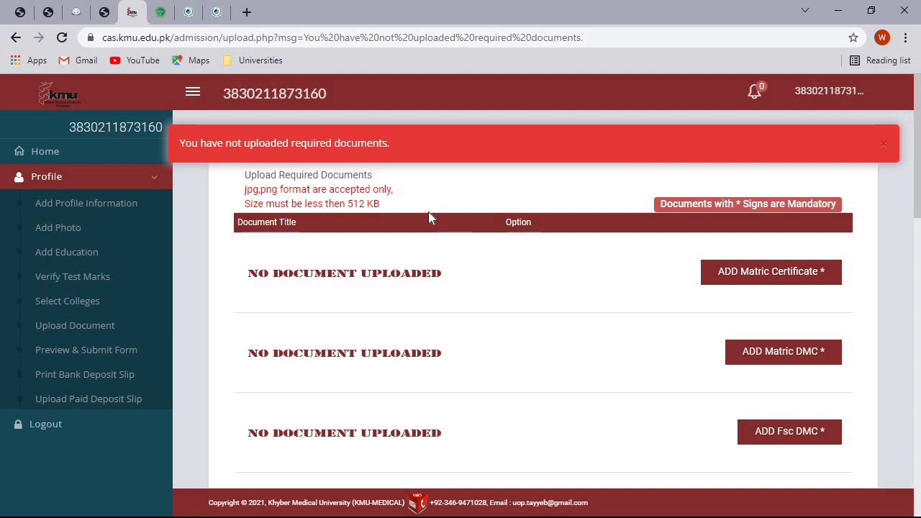
- Examine the required documents list, its mandatory markers, and the accepted file formats and size limit
key(super+shift+s)
drag(228, 209, 451, 313)
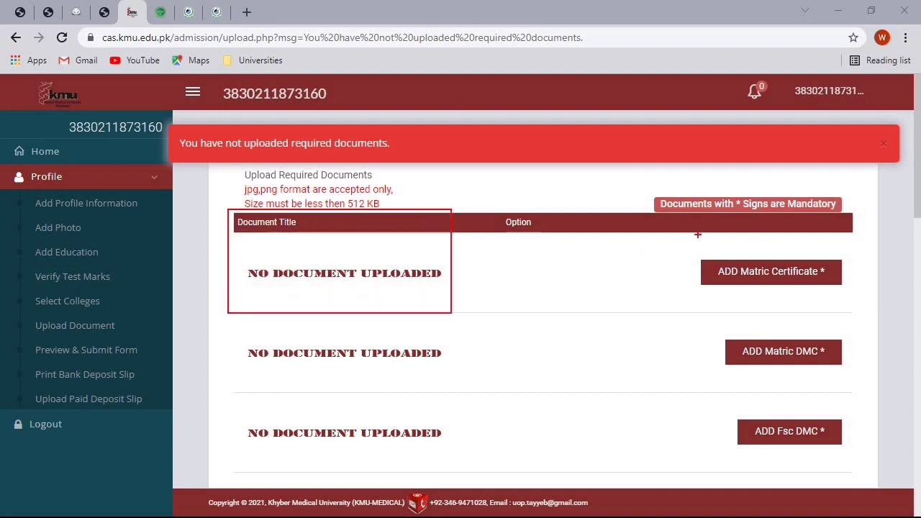
drag(702, 243, 847, 296)
drag(650, 186, 846, 222)
key(Escape)
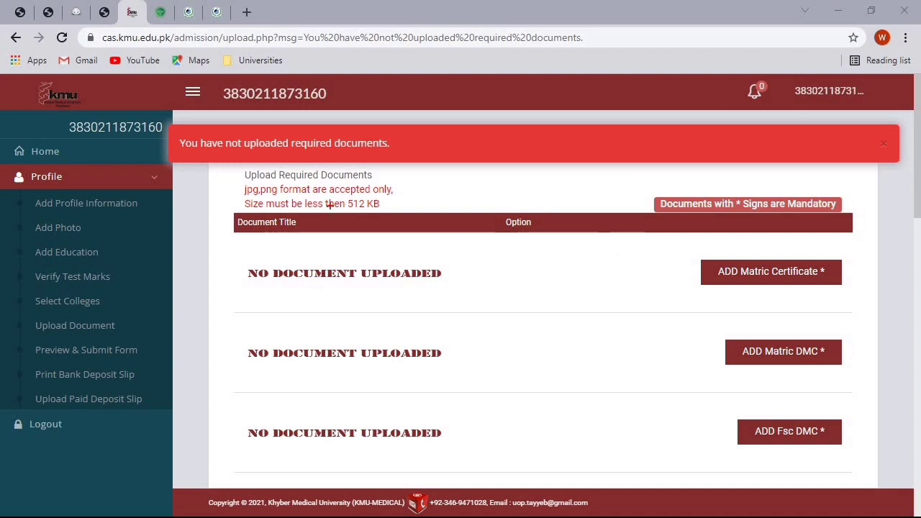
mouse_move(229, 180)
mouse_down()
mouse_move(350, 187)
mouse_move(434, 214)
mouse_up()
- Upload the image 20210224_191735.jpg as the Matric Certificate
click(744, 281)
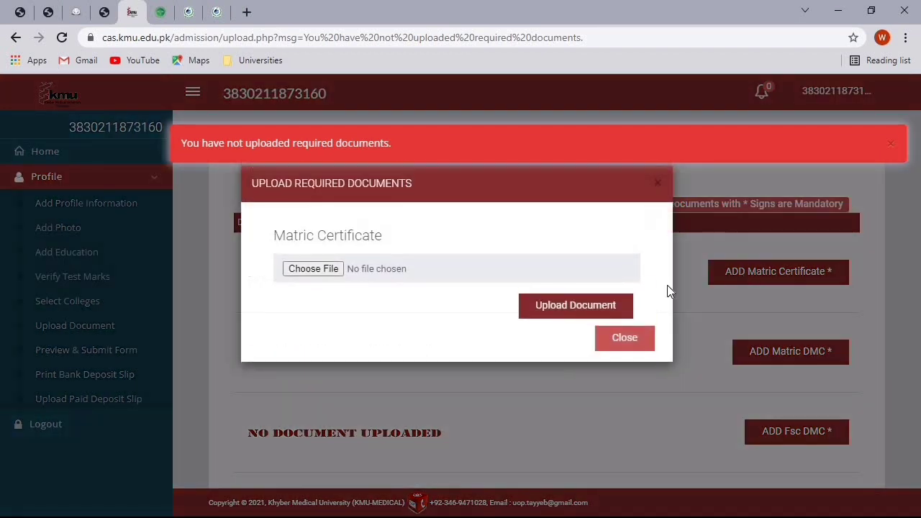
click(318, 271)
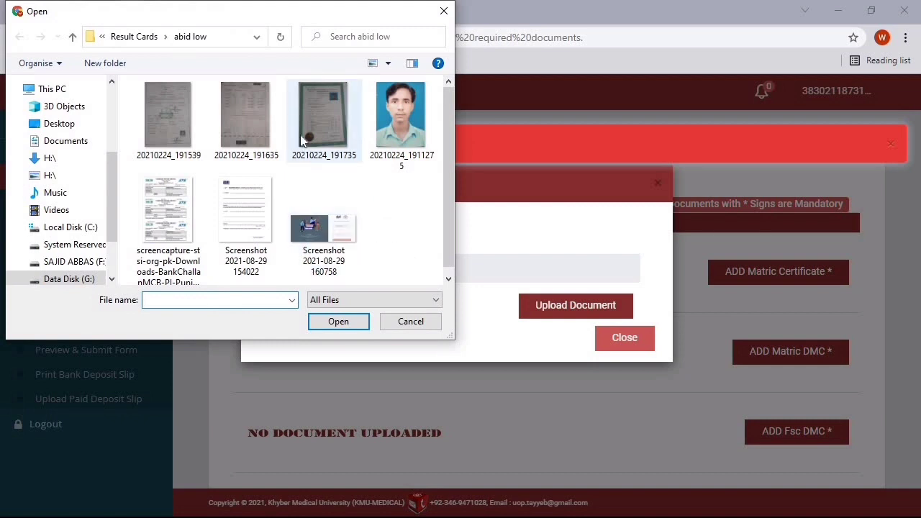
click(300, 135)
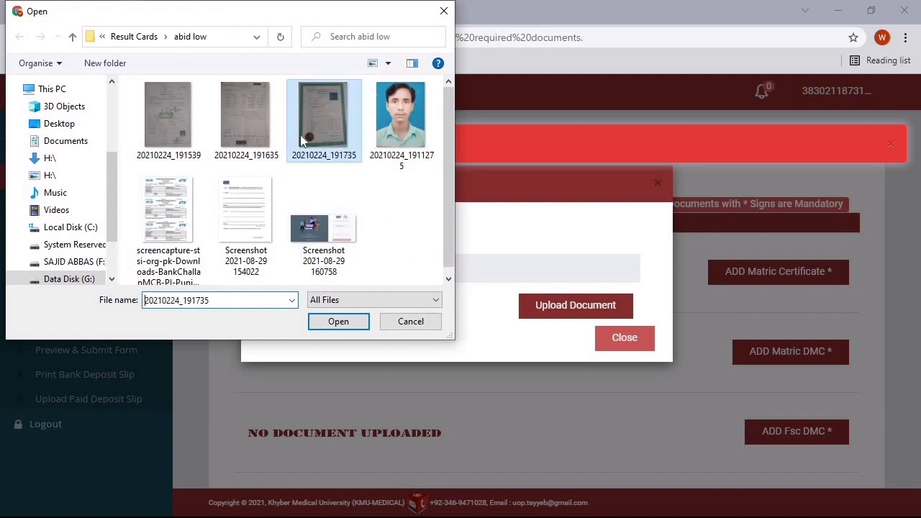
click(339, 322)
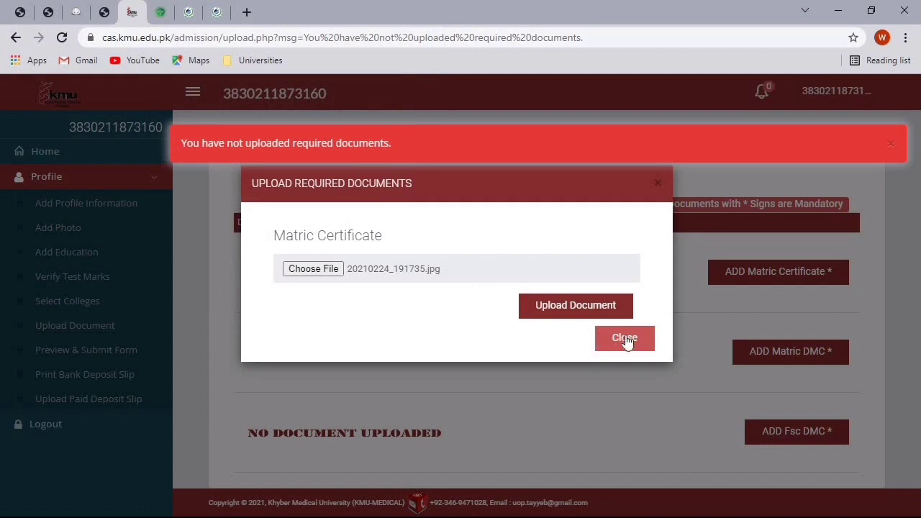
click(587, 310)
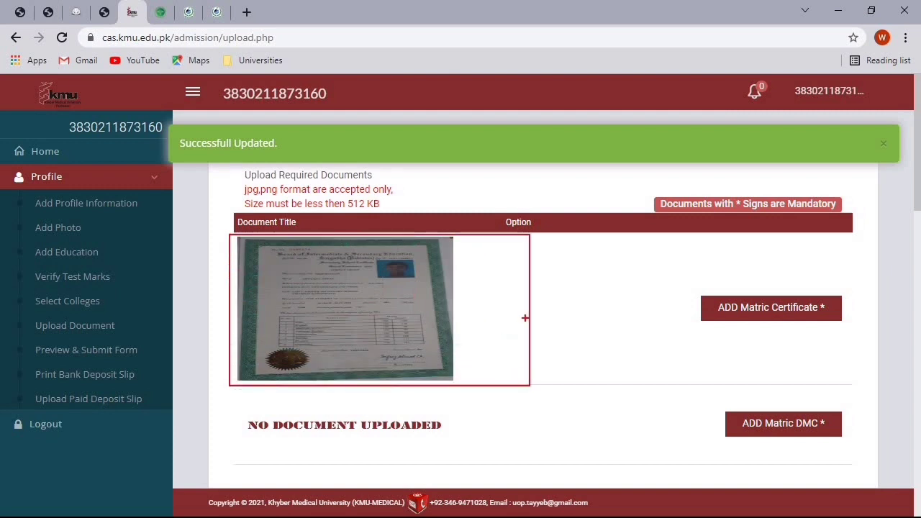
key(Escape)
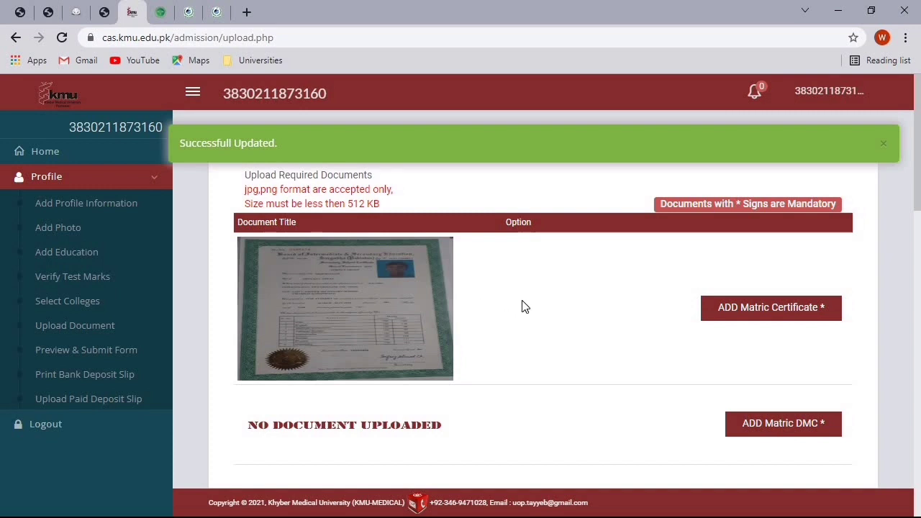
scroll(540, 312, down, 1)
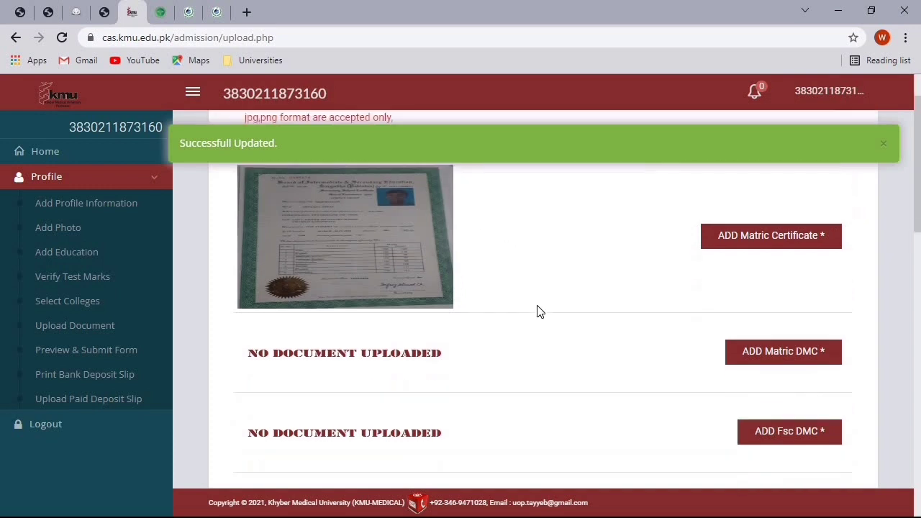
scroll(540, 312, down, 2)
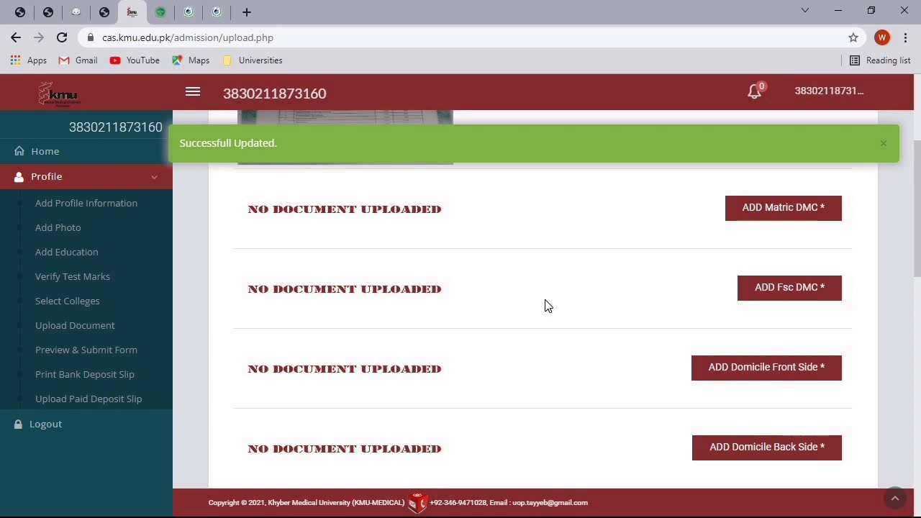
scroll(545, 302, up, 3)
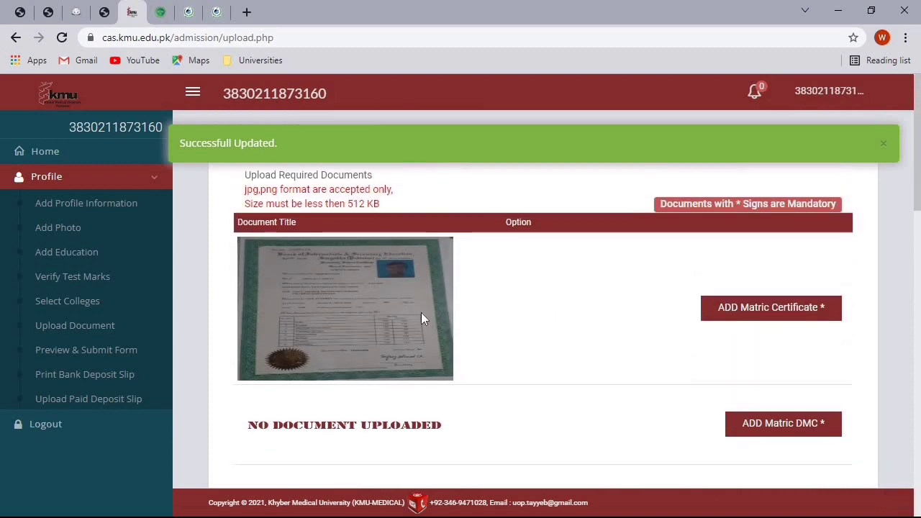
scroll(402, 299, down, 3)
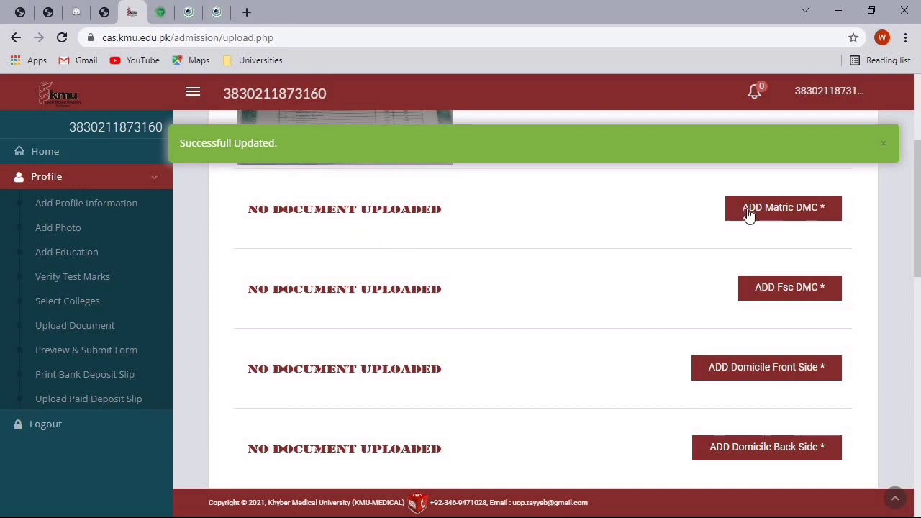
click(771, 216)
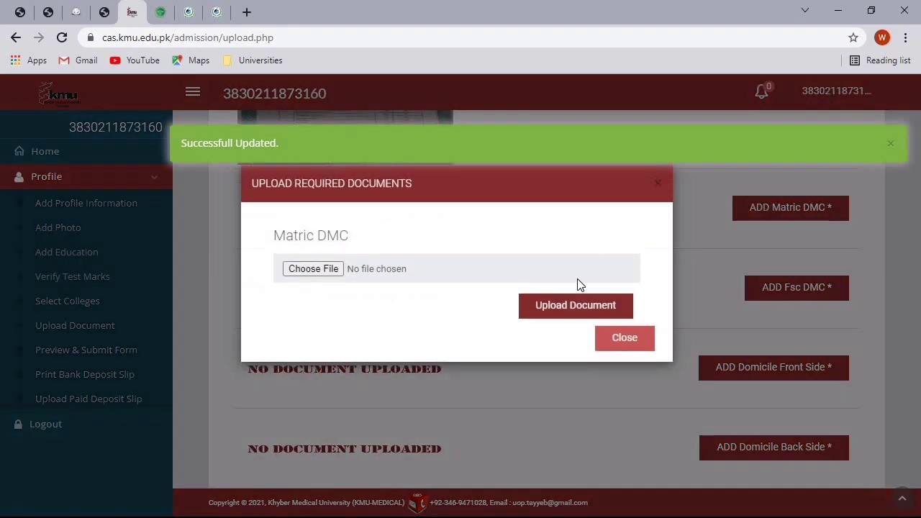
click(312, 269)
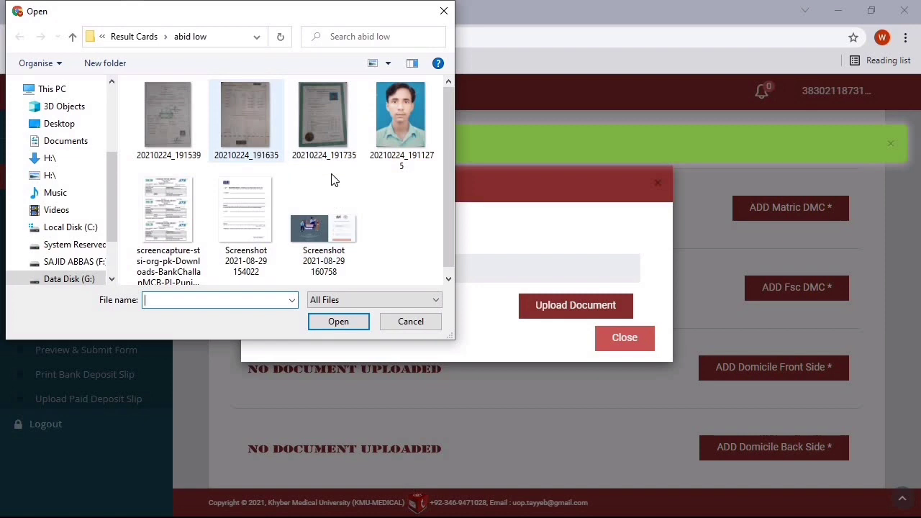
click(73, 36)
scroll(325, 178, down, 5)
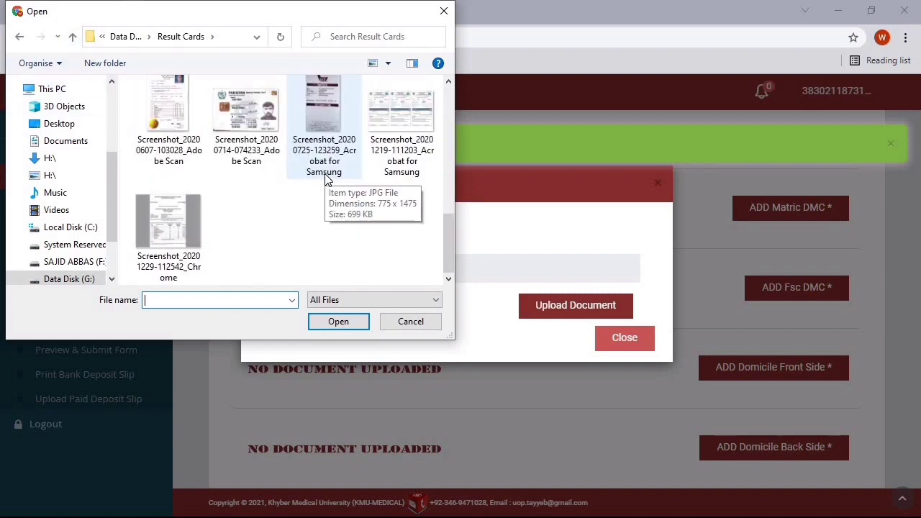
click(176, 126)
click(337, 321)
click(594, 314)
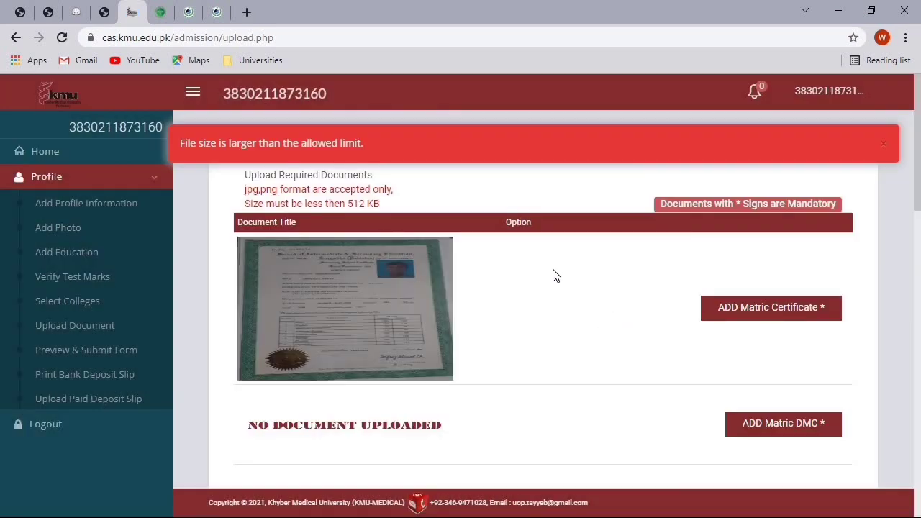
- Examine the uploaded Matric DMC and the mandatory entries for the Fsc DMC and the domicile's front and back sides
scroll(619, 321, down, 4)
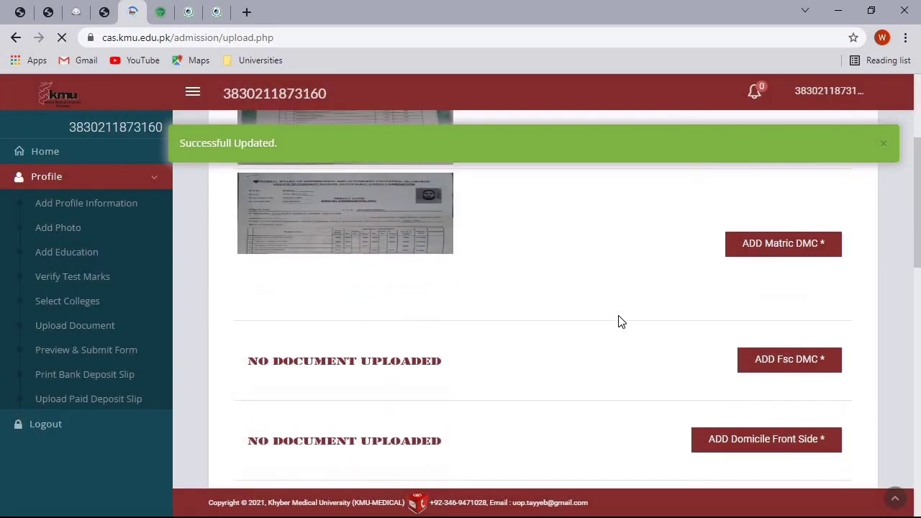
scroll(619, 321, down, 2)
scroll(619, 321, down, 2)
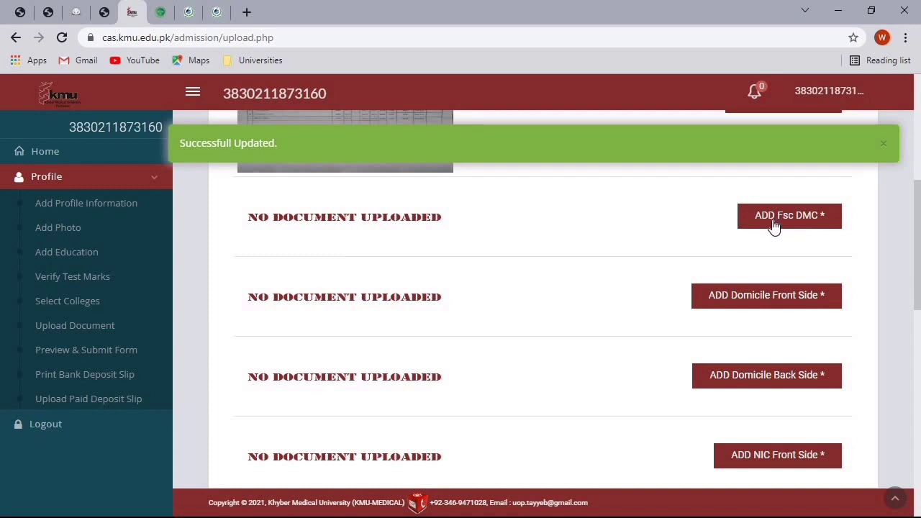
drag(706, 192, 854, 238)
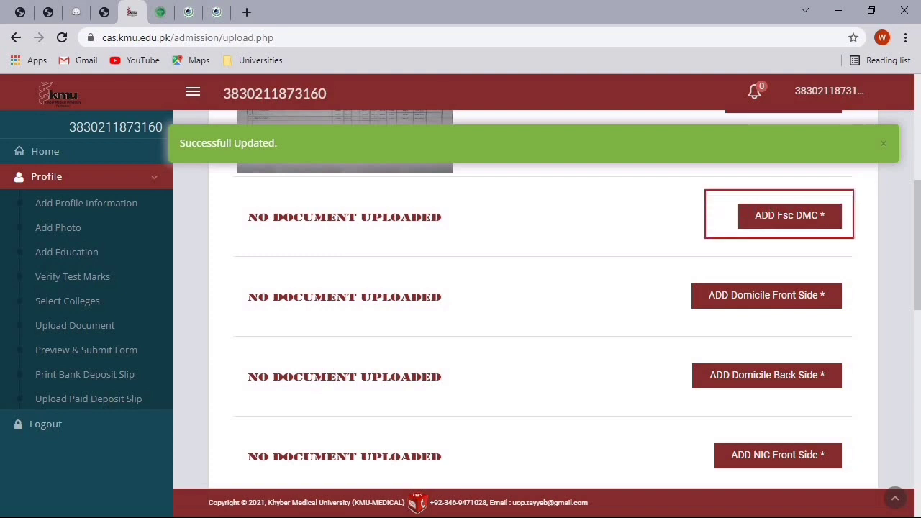
mouse_move(664, 275)
mouse_down()
mouse_move(841, 331)
mouse_move(851, 333)
mouse_move(849, 322)
mouse_up()
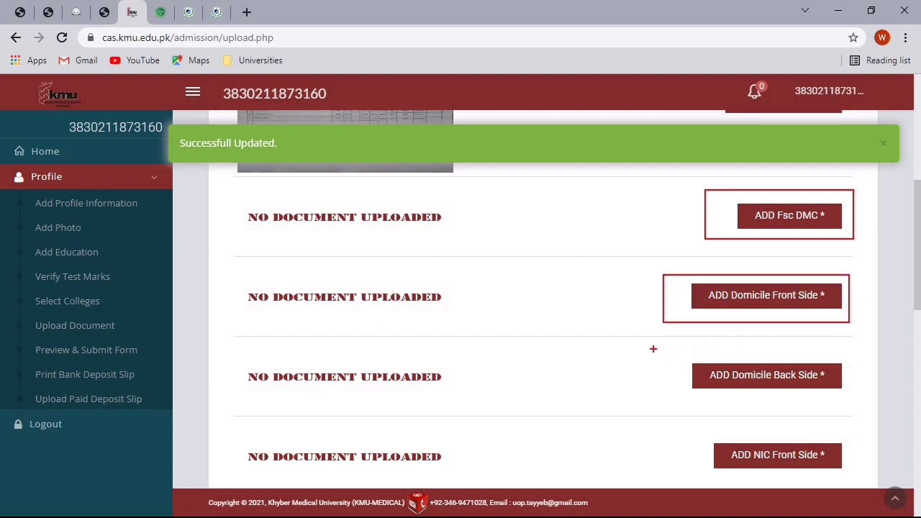
drag(653, 348, 853, 396)
key(Escape)
- Examine the mandatory upload entries for the front and back sides of the applicant's NIC and the father's NIC
scroll(830, 252, down, 3)
scroll(829, 251, down, 1)
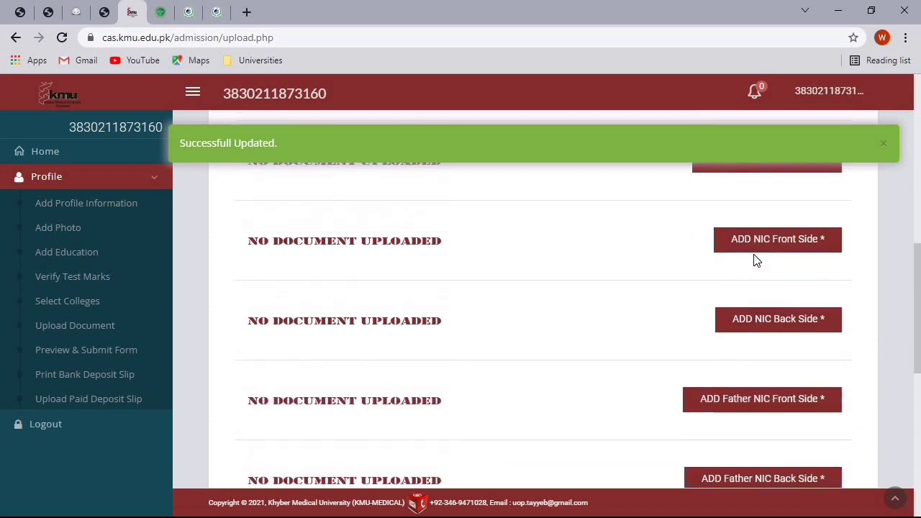
drag(681, 214, 848, 269)
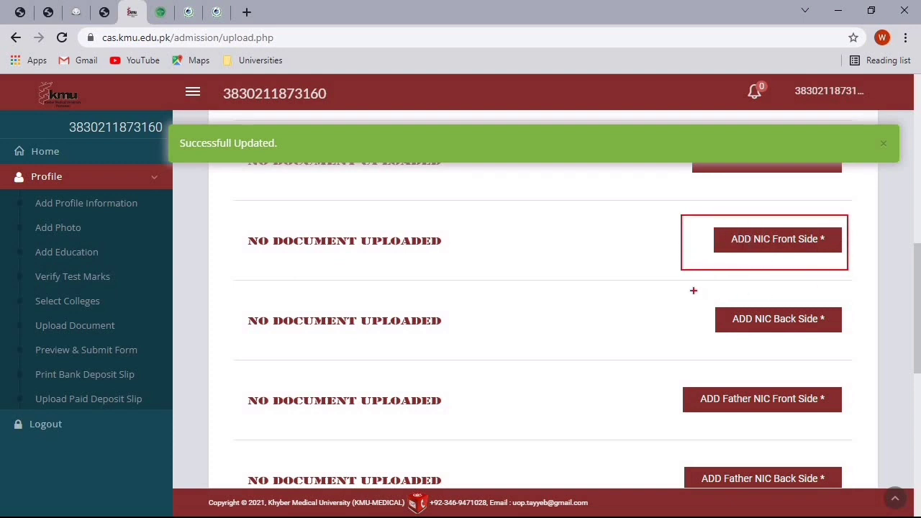
drag(675, 288, 843, 351)
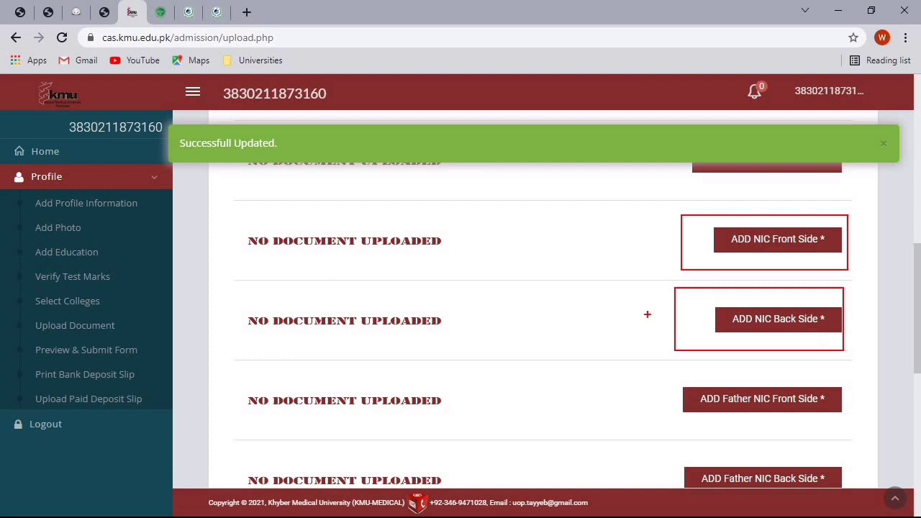
key(Escape)
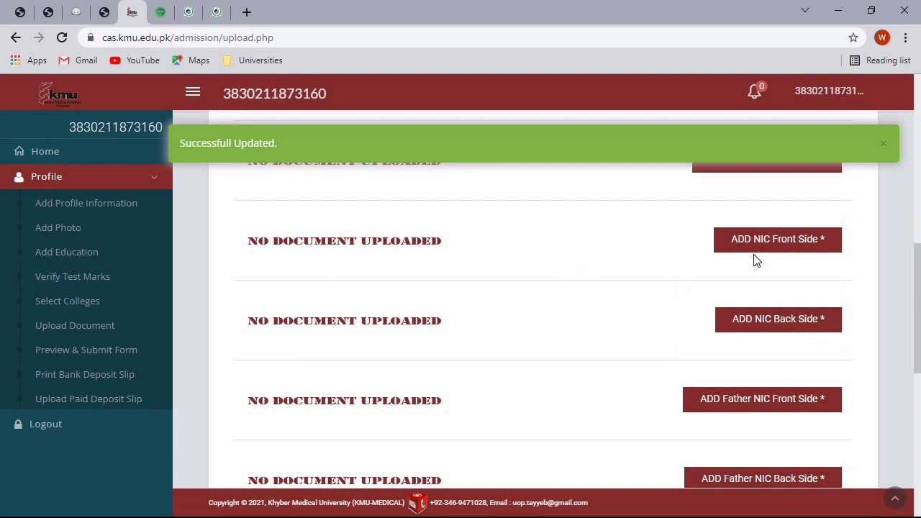
scroll(755, 260, down, 1)
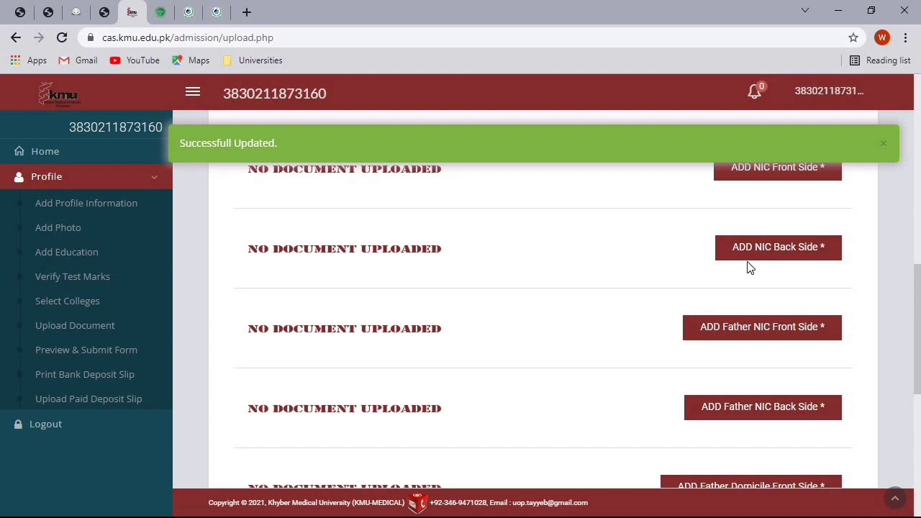
mouse_move(645, 298)
mouse_down()
mouse_move(672, 319)
mouse_move(849, 355)
mouse_up()
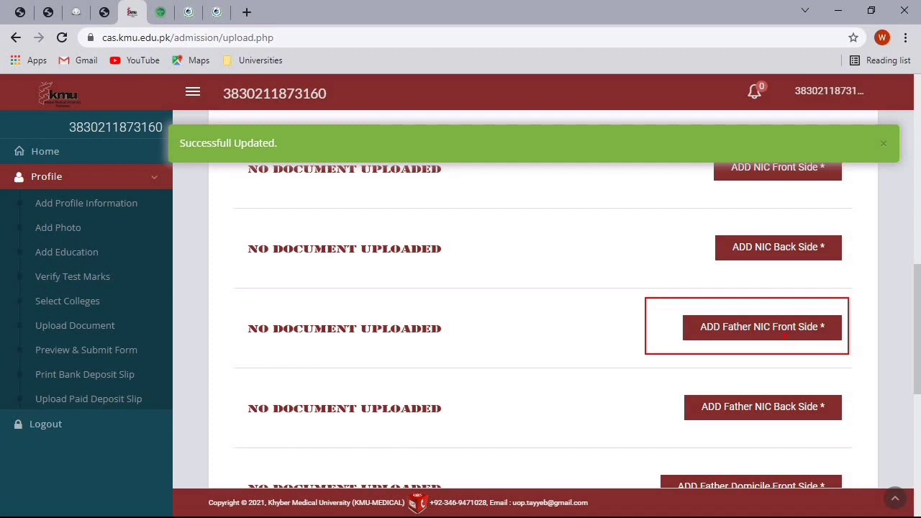
mouse_move(651, 384)
mouse_down()
mouse_move(730, 421)
mouse_move(849, 433)
mouse_up()
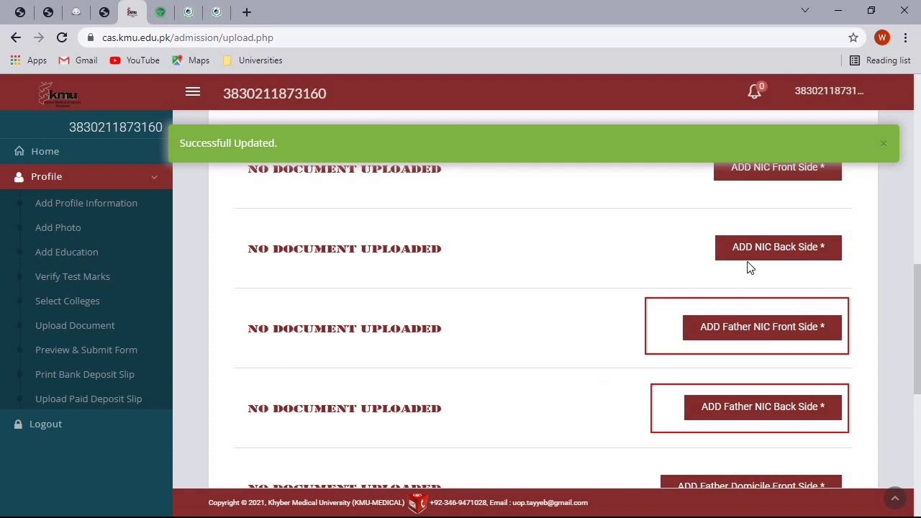
- Examine the upload entries for the father's domicile, the entrance test result card and the optional parent death and English proficiency certificates
scroll(838, 284, down, 3)
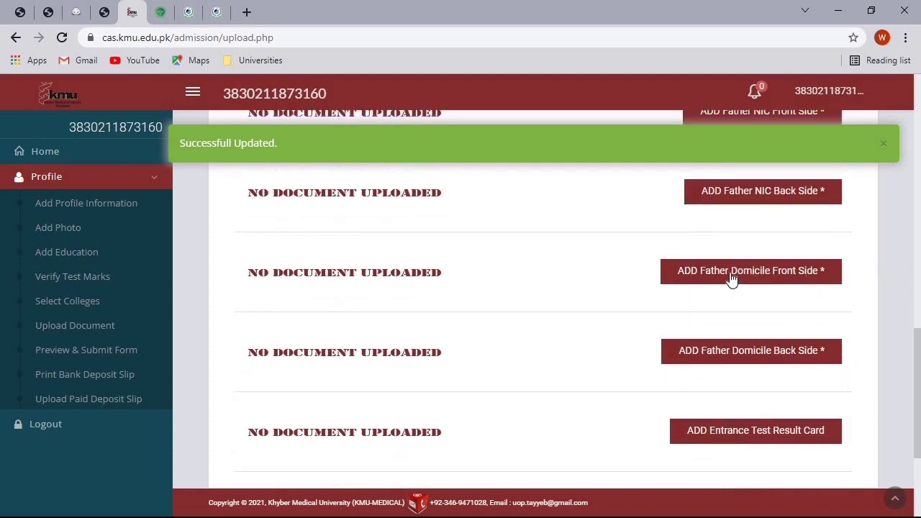
scroll(732, 280, down, 1)
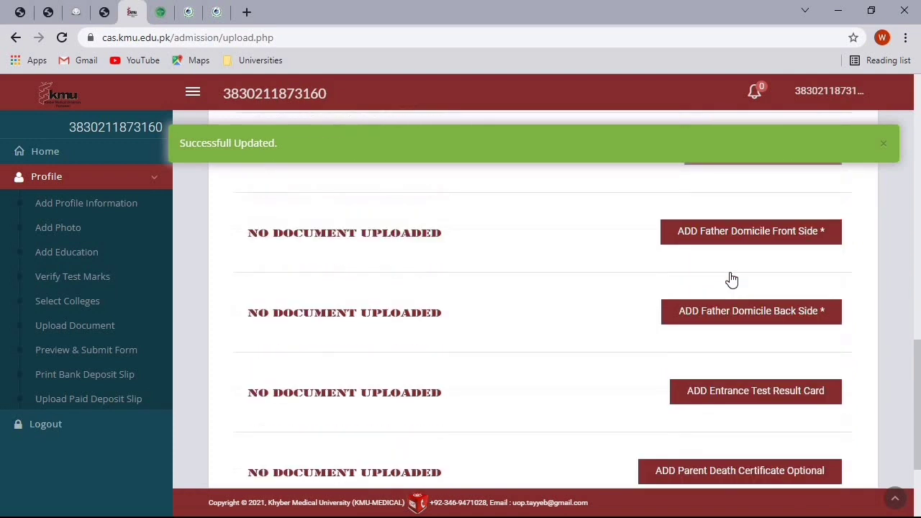
mouse_move(643, 171)
mouse_down()
mouse_move(809, 224)
mouse_move(844, 224)
mouse_up()
mouse_move(636, 261)
mouse_down()
mouse_move(880, 282)
mouse_move(885, 297)
mouse_up()
drag(634, 329, 851, 385)
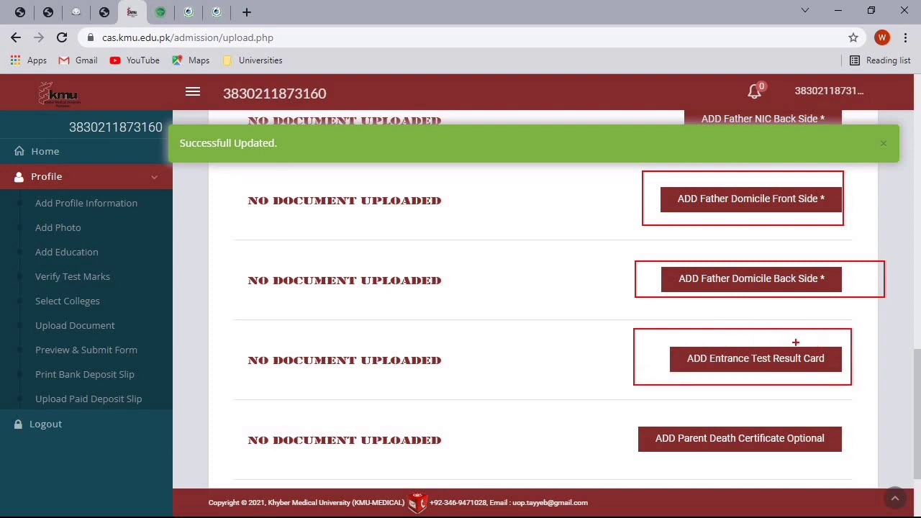
drag(803, 334, 853, 378)
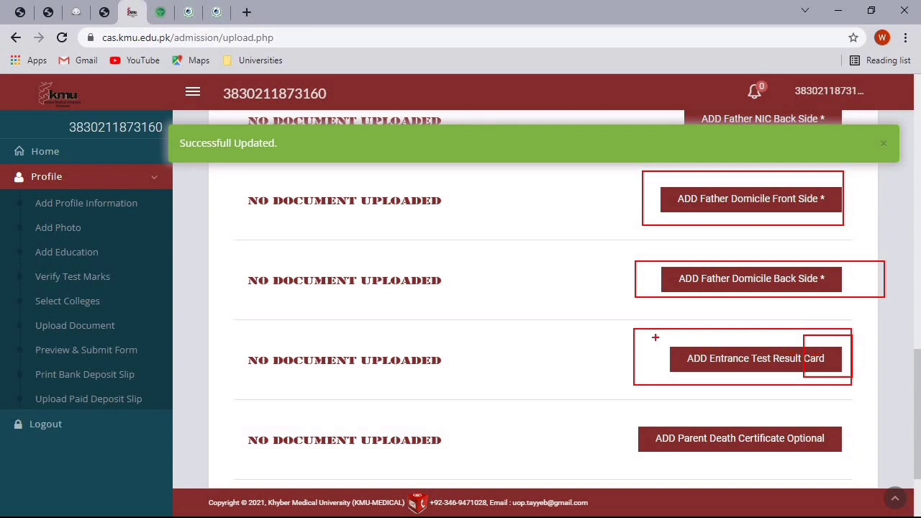
key(Escape)
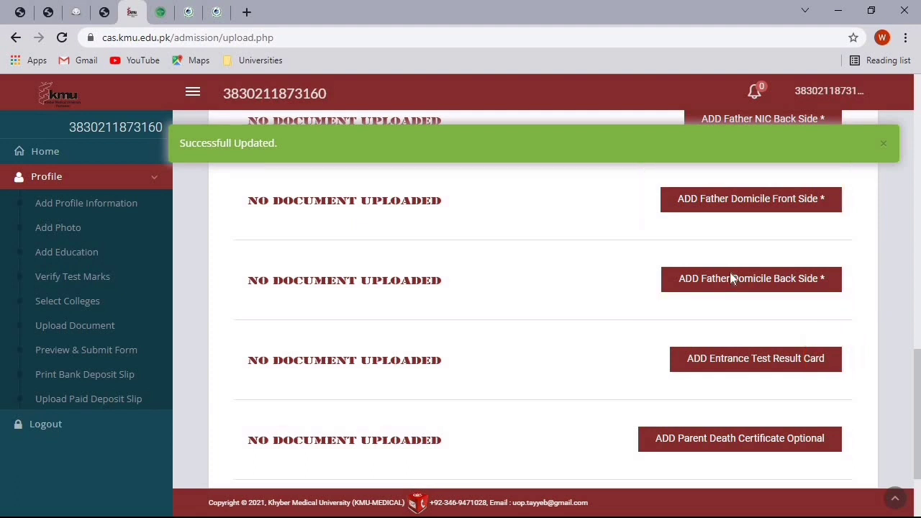
scroll(788, 313, down, 3)
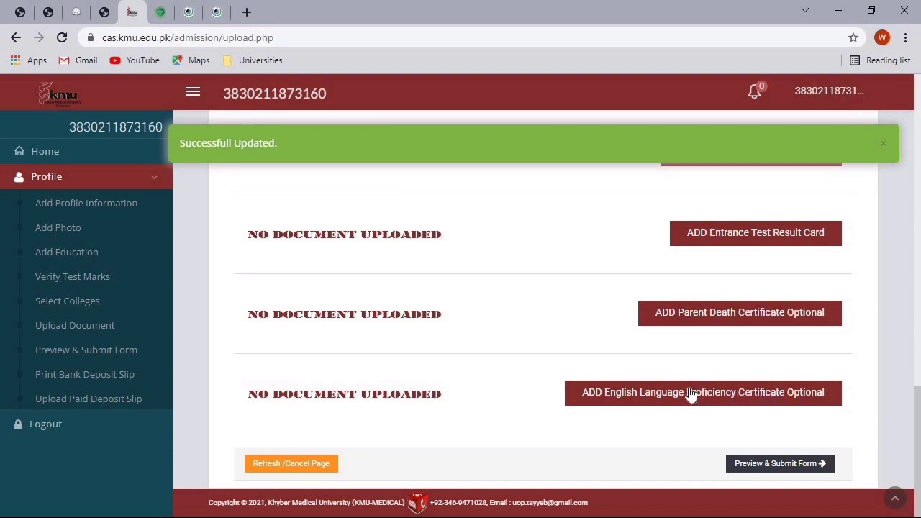
- Review the whole required documents list to check which documents are uploaded
scroll(691, 395, up, 6)
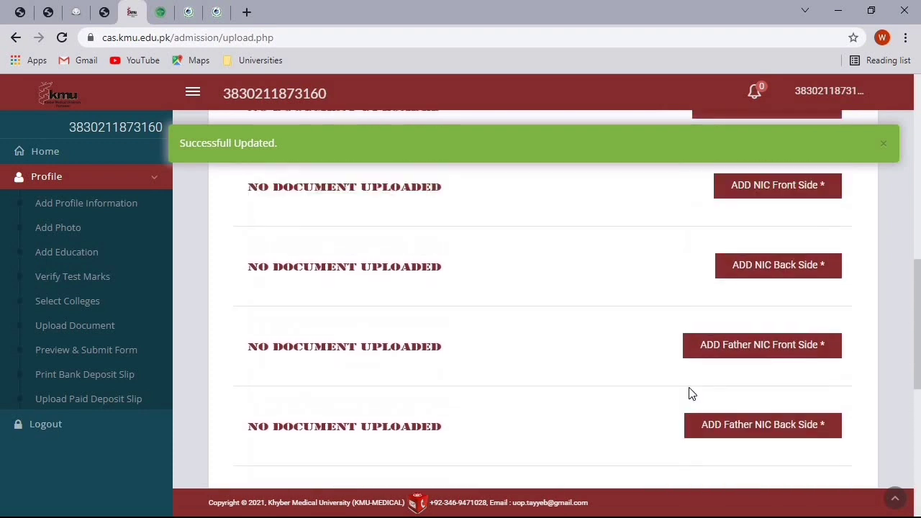
scroll(691, 395, up, 4)
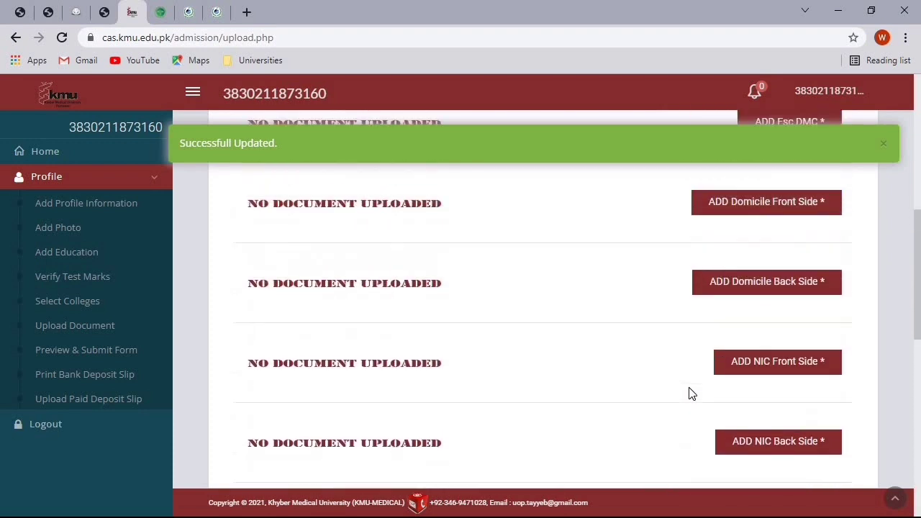
scroll(689, 393, down, 1)
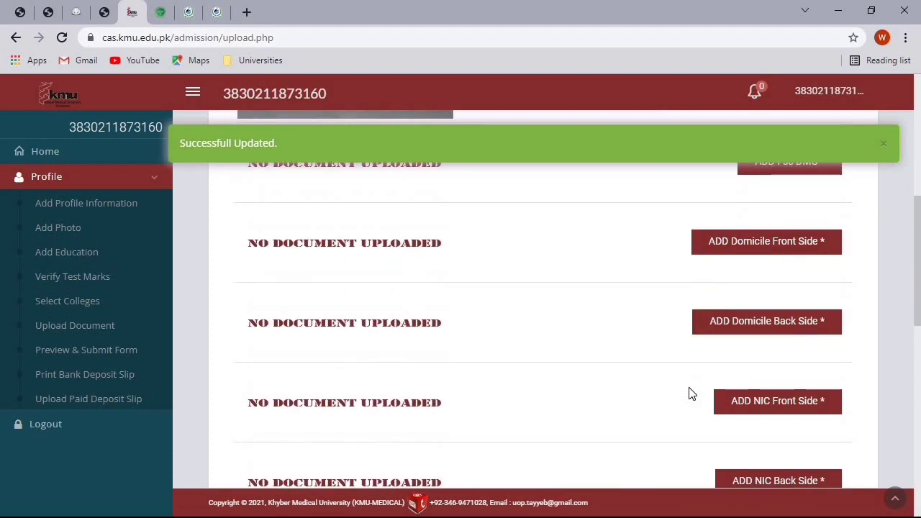
scroll(452, 394, down, 10)
scroll(452, 394, up, 13)
scroll(451, 394, down, 10)
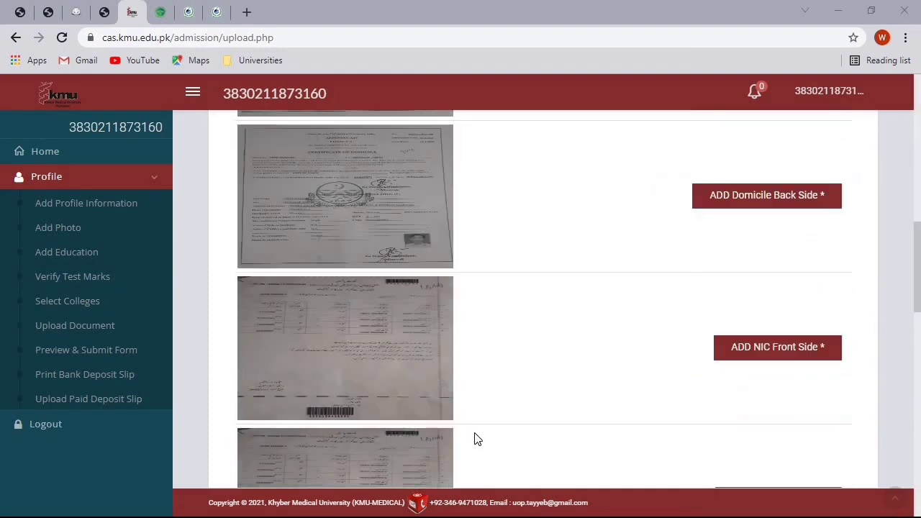
- Open the preview and submission page of the form and review the provided profile and education information
scroll(473, 440, down, 10)
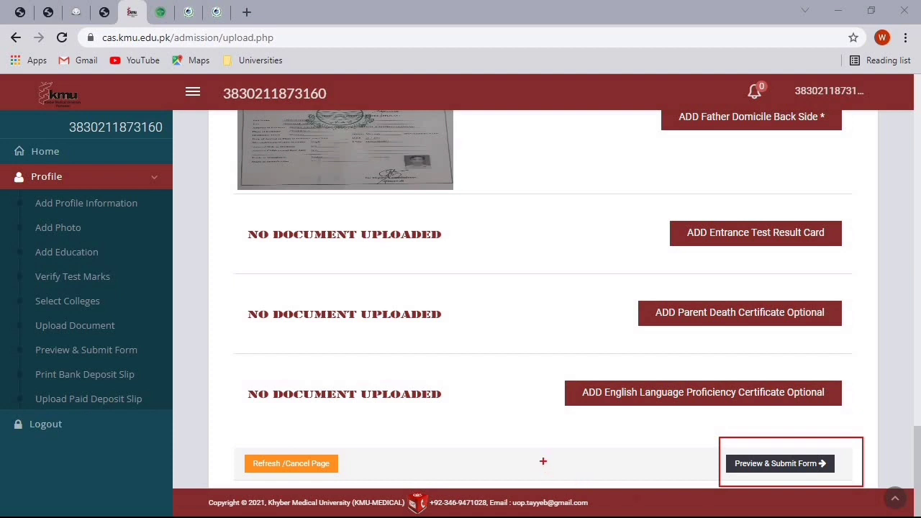
click(769, 465)
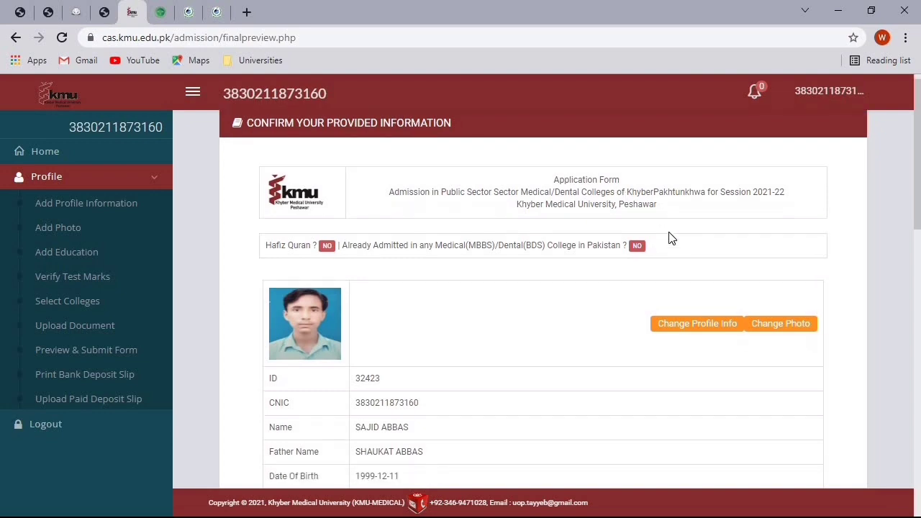
scroll(668, 238, down, 5)
scroll(471, 228, down, 5)
scroll(473, 230, up, 8)
scroll(474, 234, down, 7)
scroll(475, 234, down, 2)
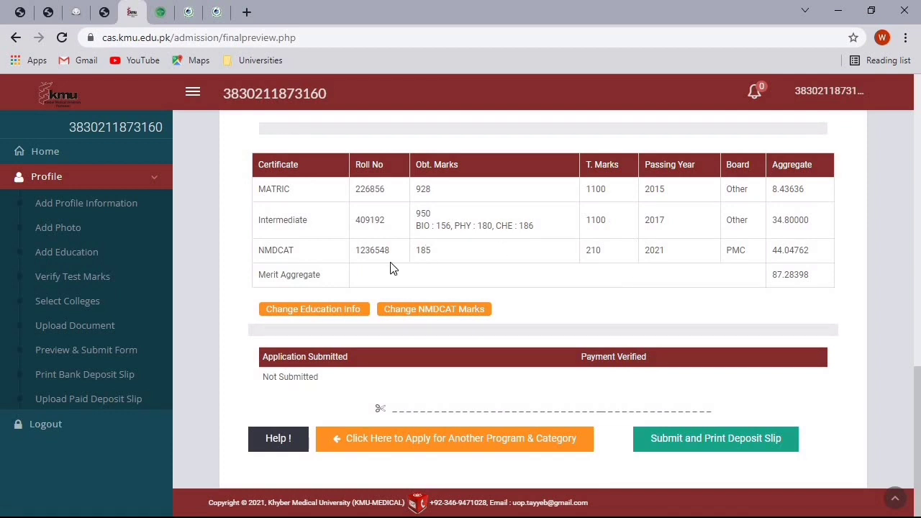
- Submit the application for a printable deposit slip, accepting the declaration in the final confirmation
click(713, 441)
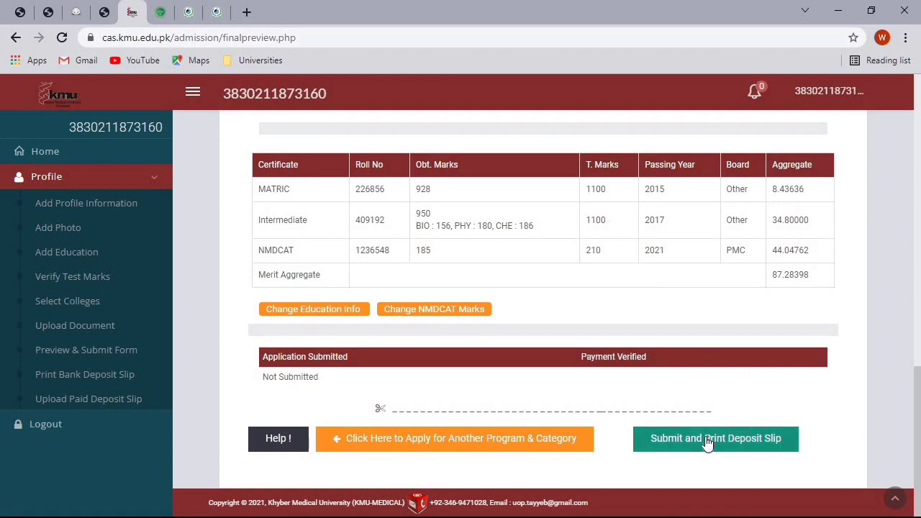
drag(619, 422, 817, 462)
key(Escape)
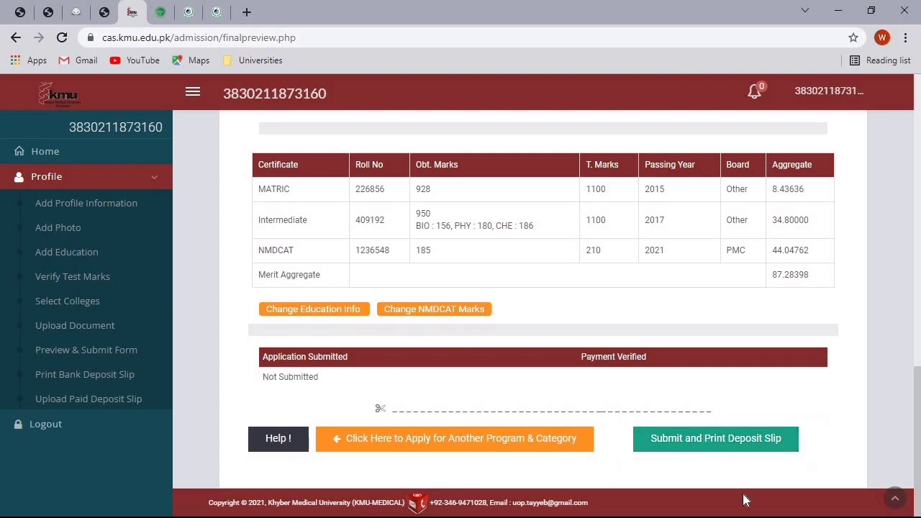
click(727, 442)
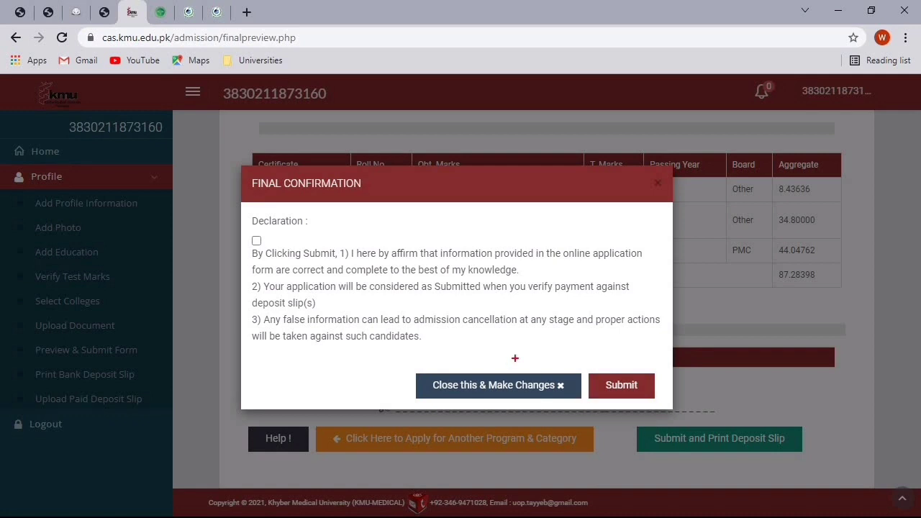
drag(246, 231, 267, 262)
click(257, 240)
click(626, 389)
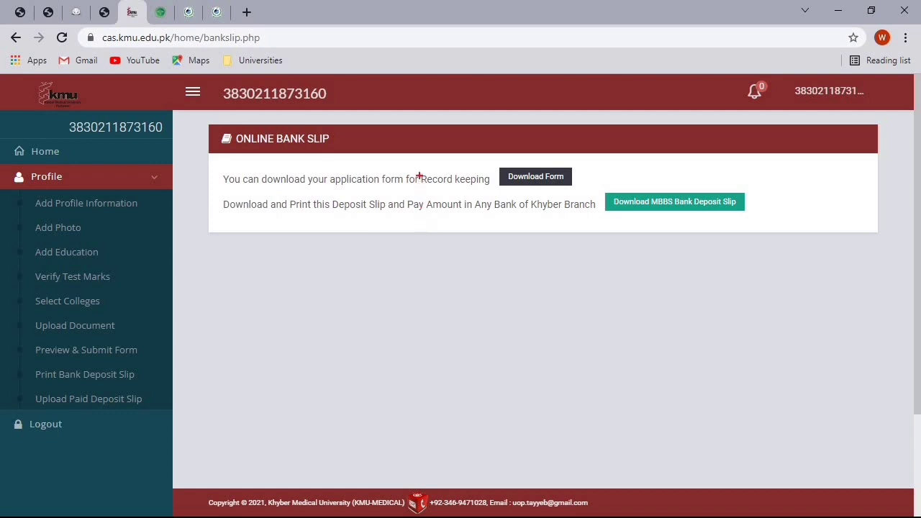
- Download the MBBS bank deposit slip and open the downloaded PDF
mouse_move(218, 194)
mouse_down()
mouse_move(284, 219)
mouse_move(768, 216)
mouse_up()
drag(492, 155, 590, 193)
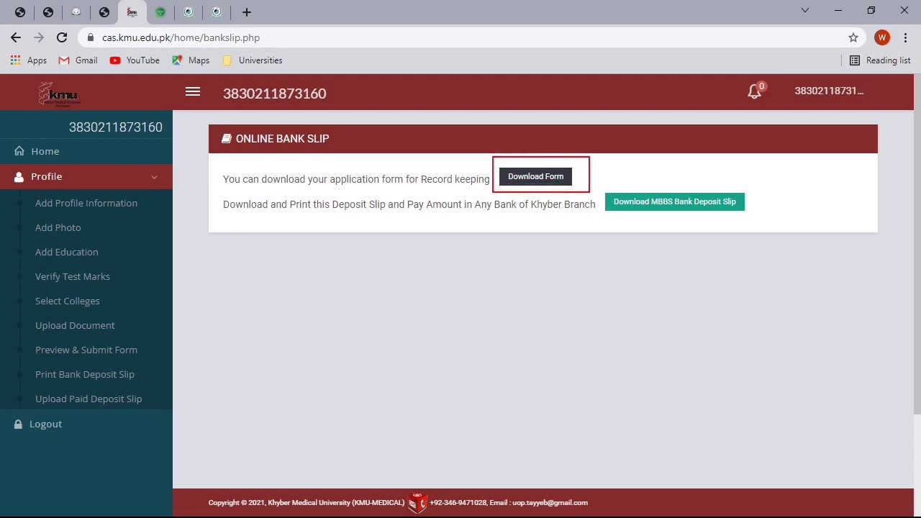
key(Escape)
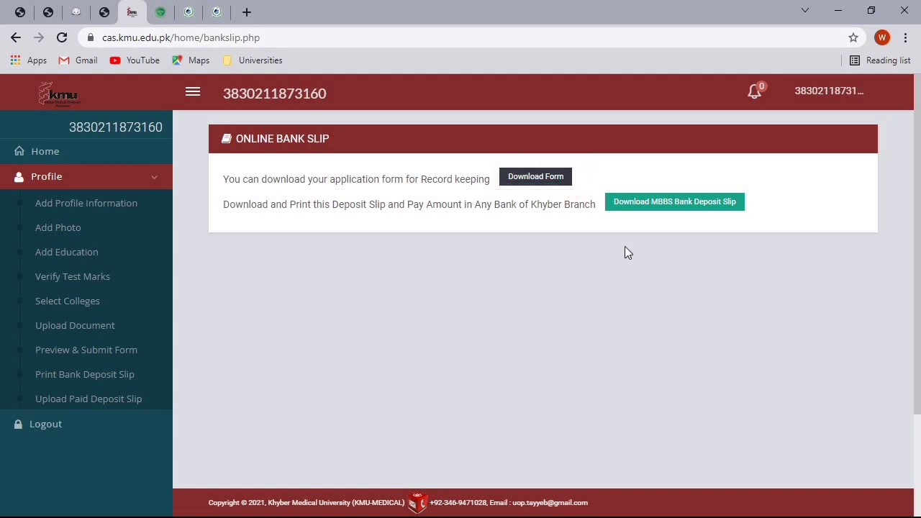
click(654, 204)
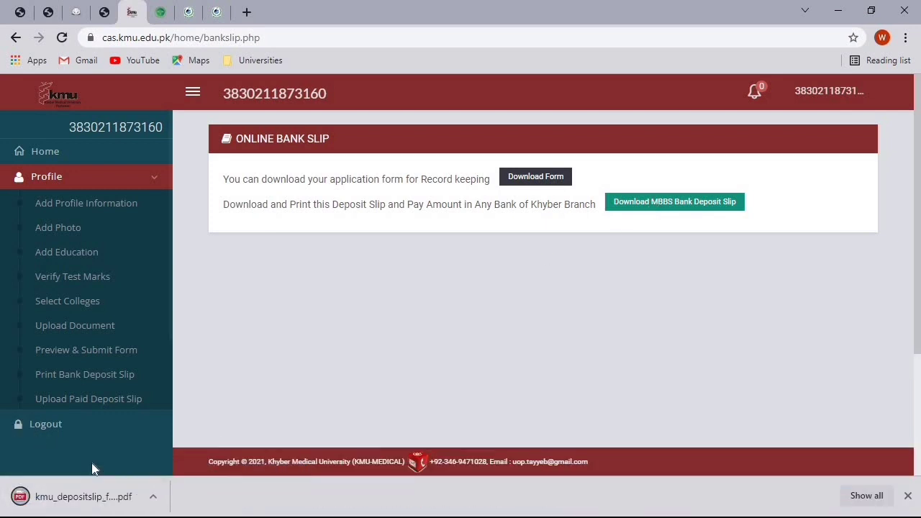
click(86, 501)
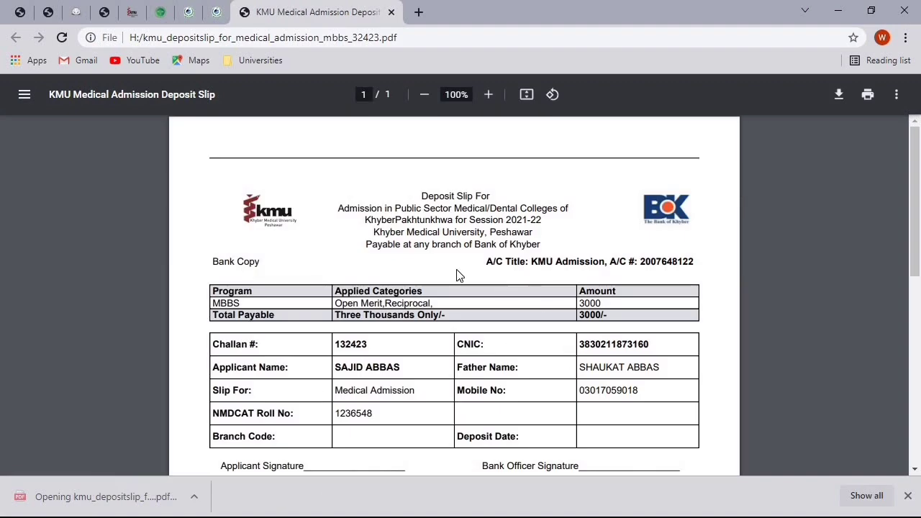
- Examine the bank copy of the deposit slip, including the bank, the applicant details and the payable amount
scroll(401, 240, down, 1)
scroll(401, 243, down, 5)
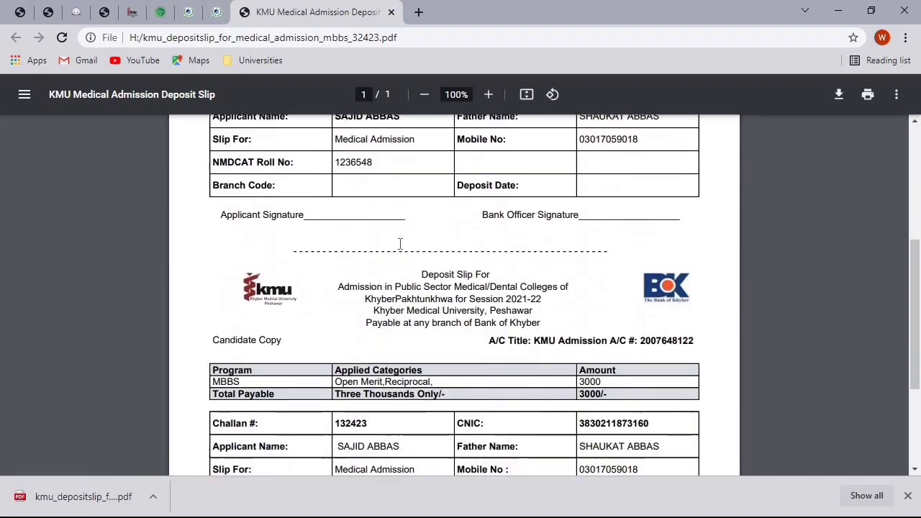
scroll(400, 244, up, 6)
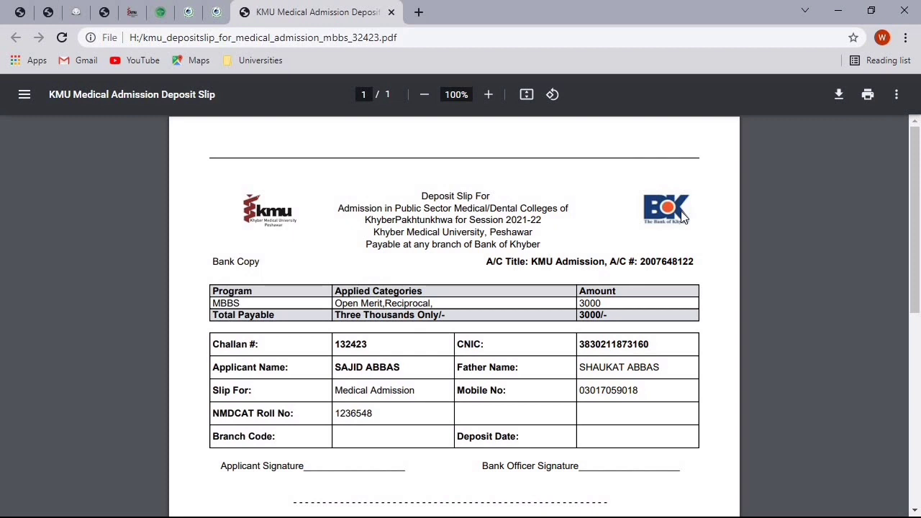
scroll(681, 215, down, 1)
scroll(681, 215, up, 1)
scroll(683, 216, down, 1)
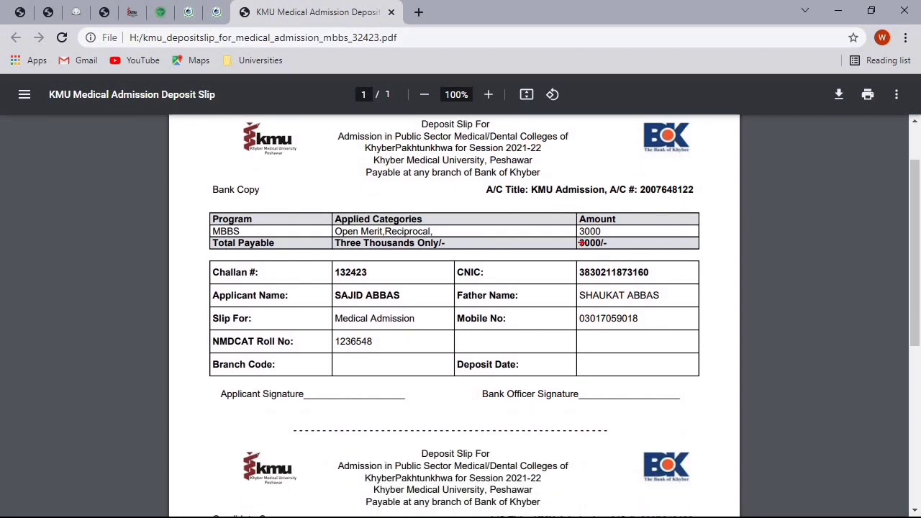
mouse_move(566, 214)
mouse_down()
mouse_move(609, 256)
mouse_move(657, 254)
mouse_up()
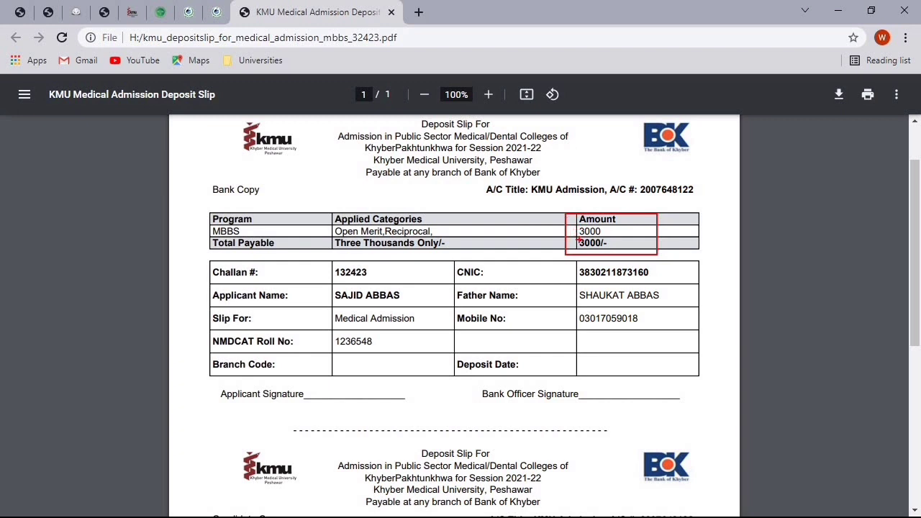
key(Escape)
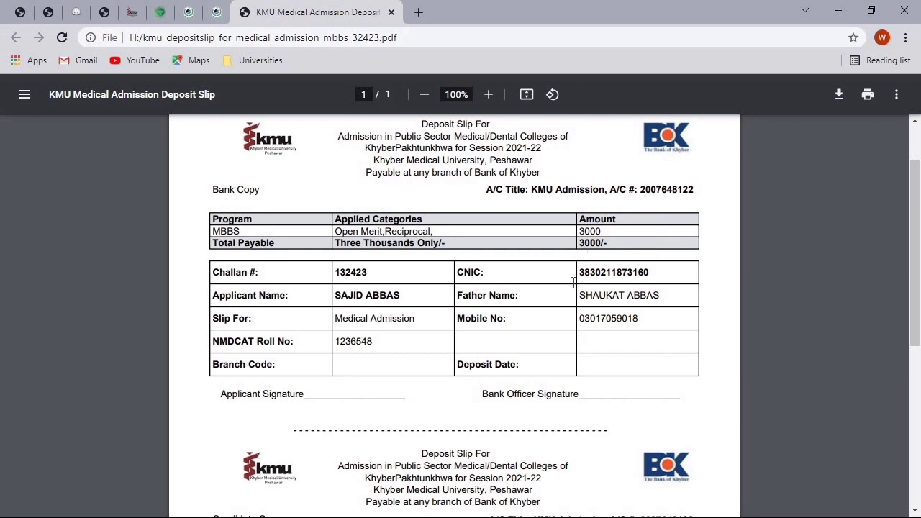
- Examine the candidate copy of the deposit slip and its payment verification note
scroll(574, 283, down, 5)
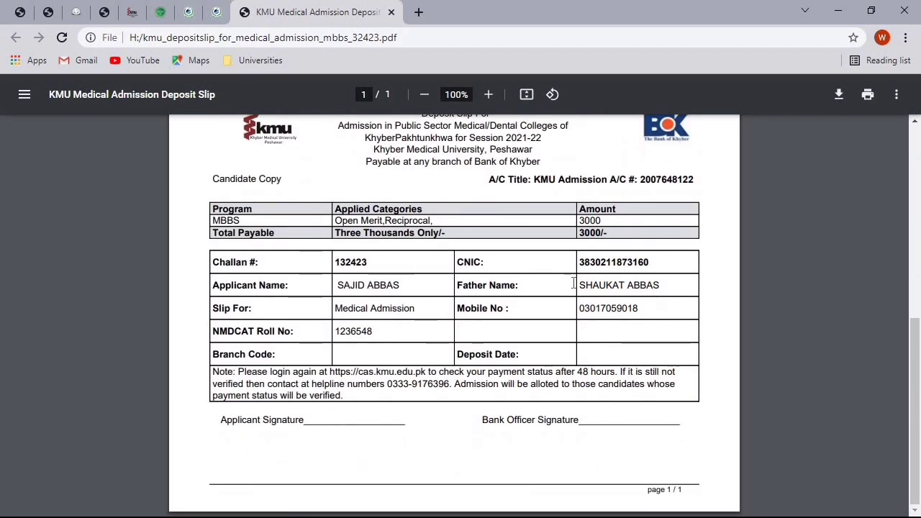
scroll(574, 283, up, 1)
scroll(574, 283, up, 4)
scroll(574, 283, down, 3)
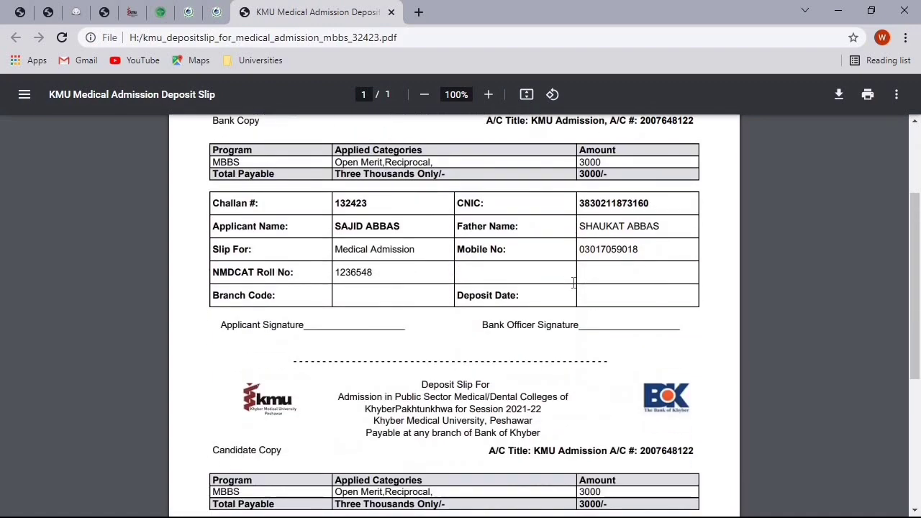
scroll(573, 282, down, 1)
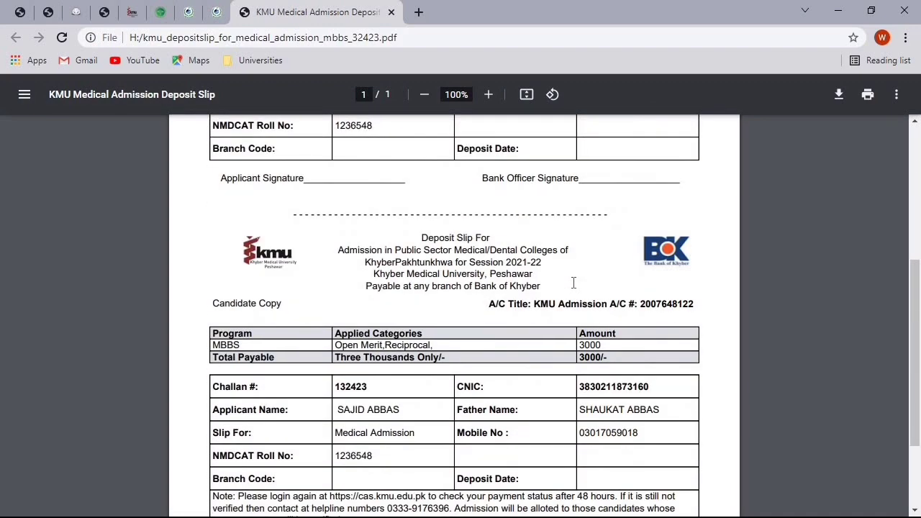
scroll(574, 283, down, 2)
scroll(573, 283, up, 5)
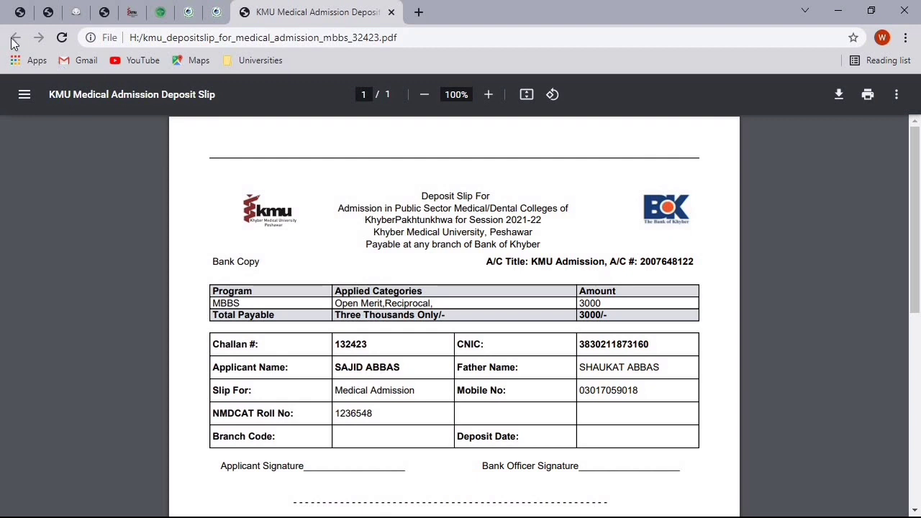
- Return to the online bank slip page, download the application form for record keeping, view its PDF and close it
click(141, 14)
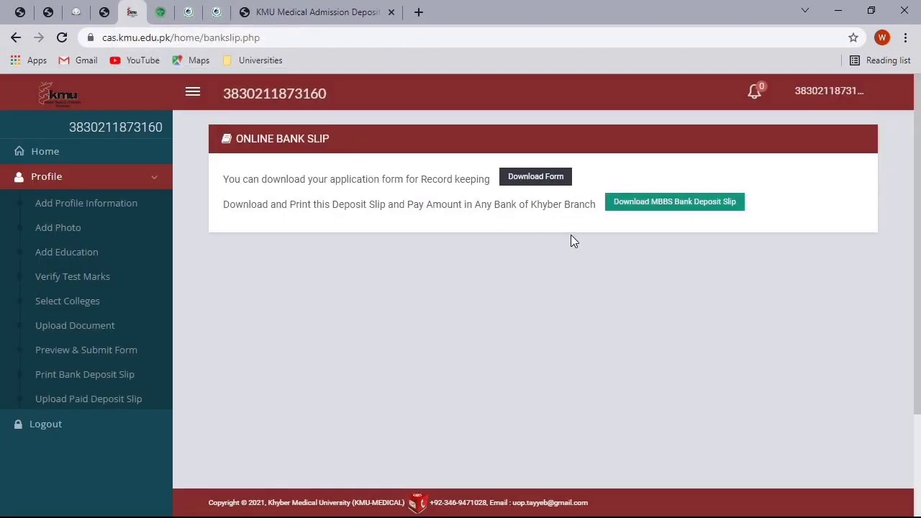
drag(493, 156, 572, 192)
click(545, 180)
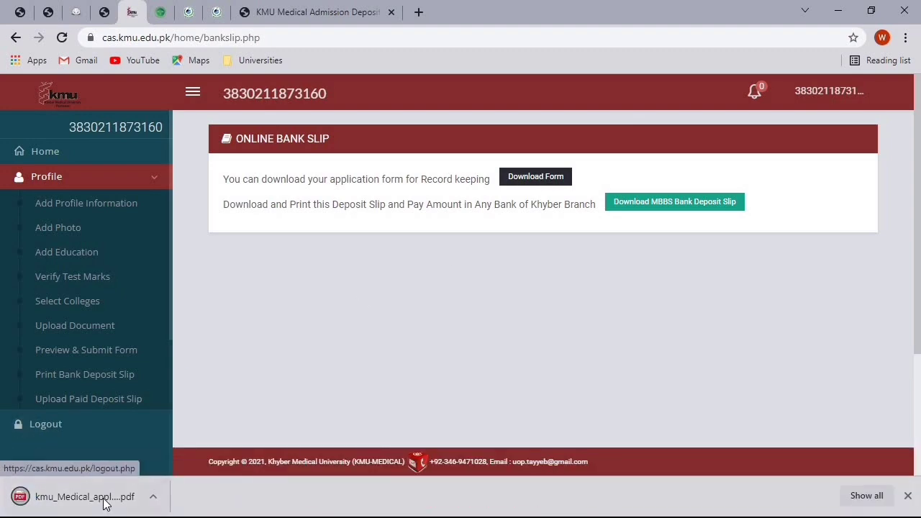
click(76, 500)
scroll(435, 250, down, 5)
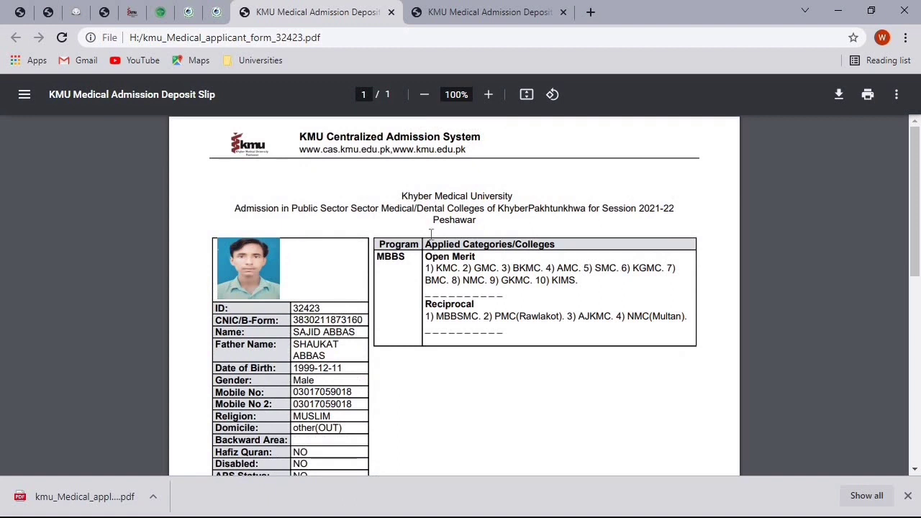
click(391, 13)
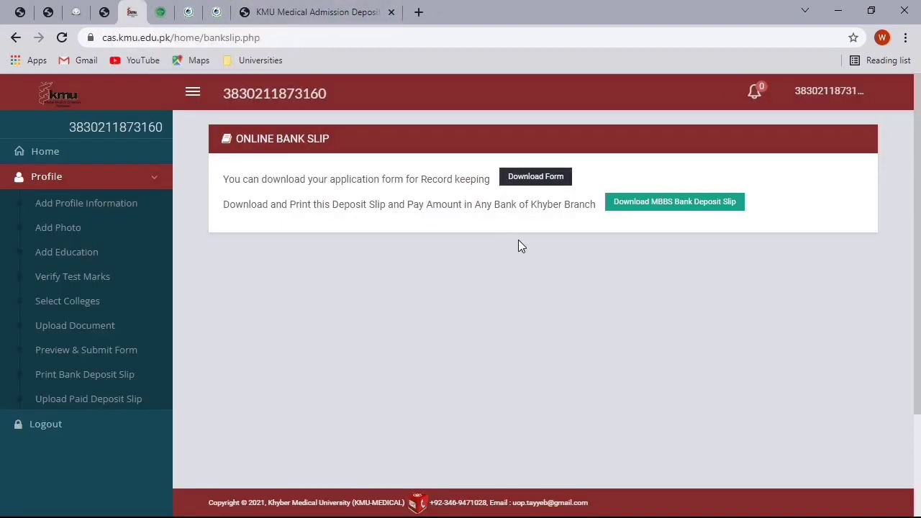
scroll(545, 258, down, 2)
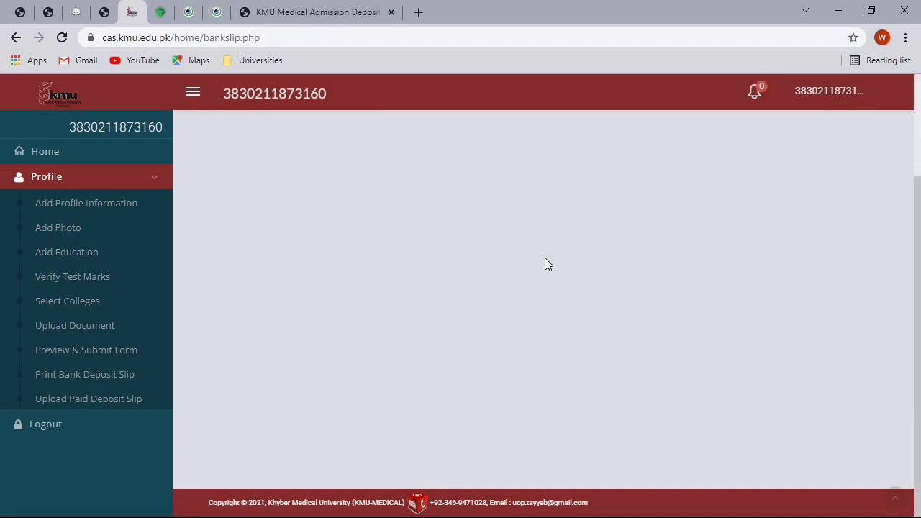
scroll(545, 257, up, 1)
scroll(545, 258, down, 1)
scroll(545, 264, up, 2)
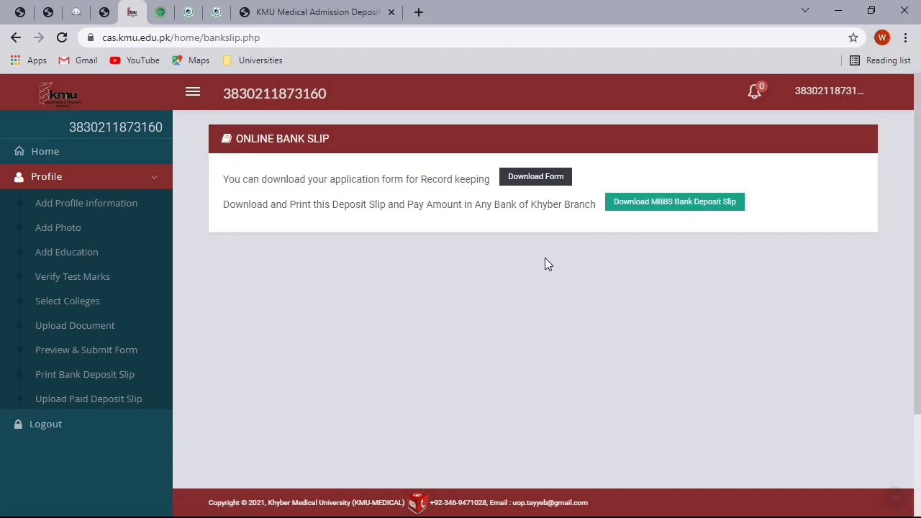
mouse_move(591, 185)
mouse_down()
mouse_move(645, 219)
mouse_move(763, 231)
mouse_up()
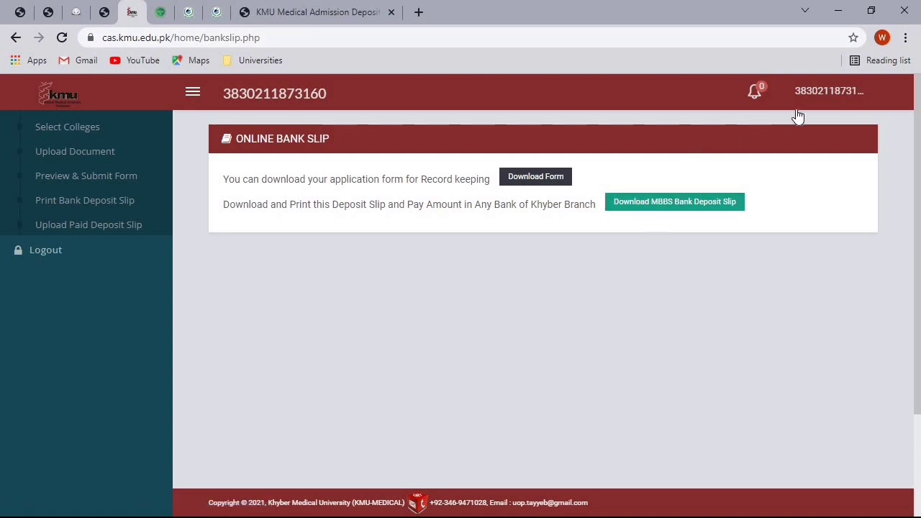
- Log out of the admission account and sign back in with the prefilled credentials and the displayed captcha code
click(815, 93)
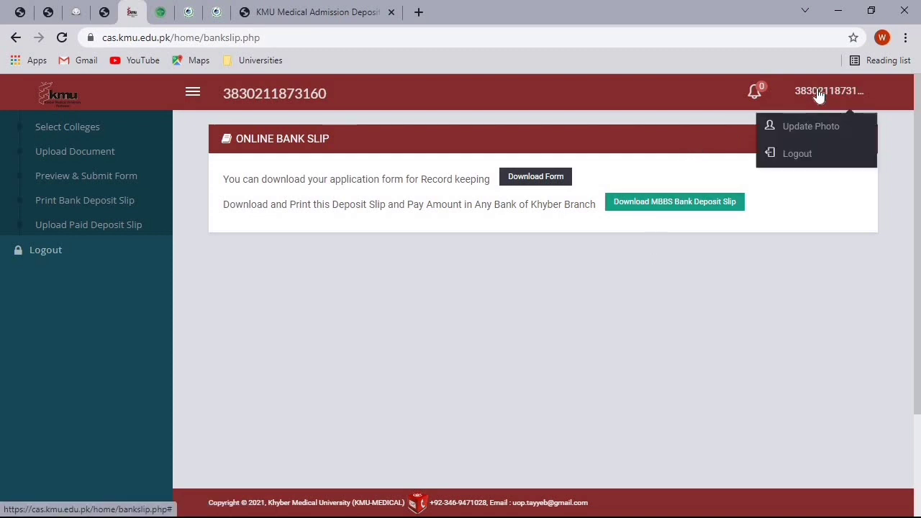
click(799, 154)
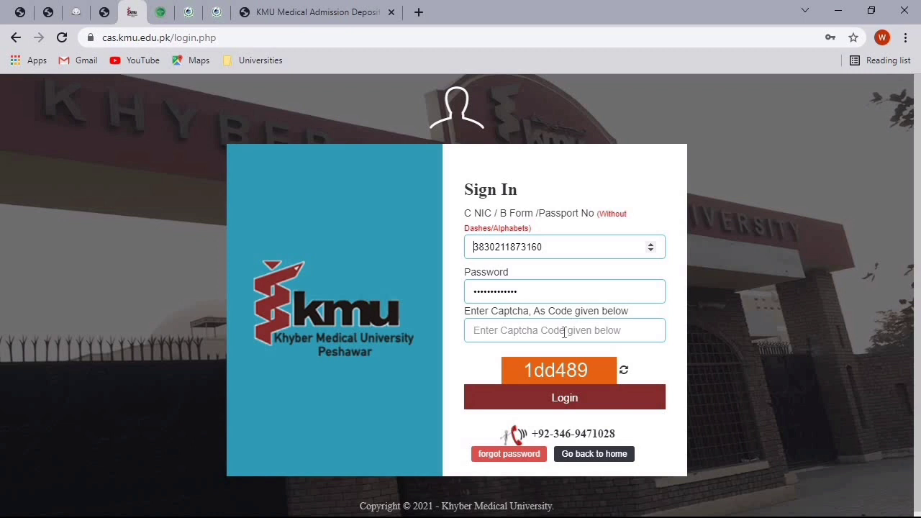
click(564, 332)
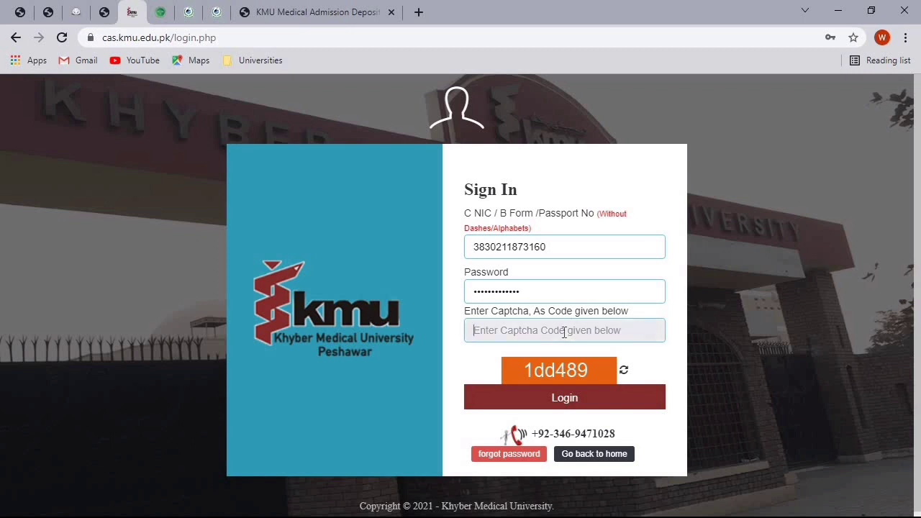
text(1dd)
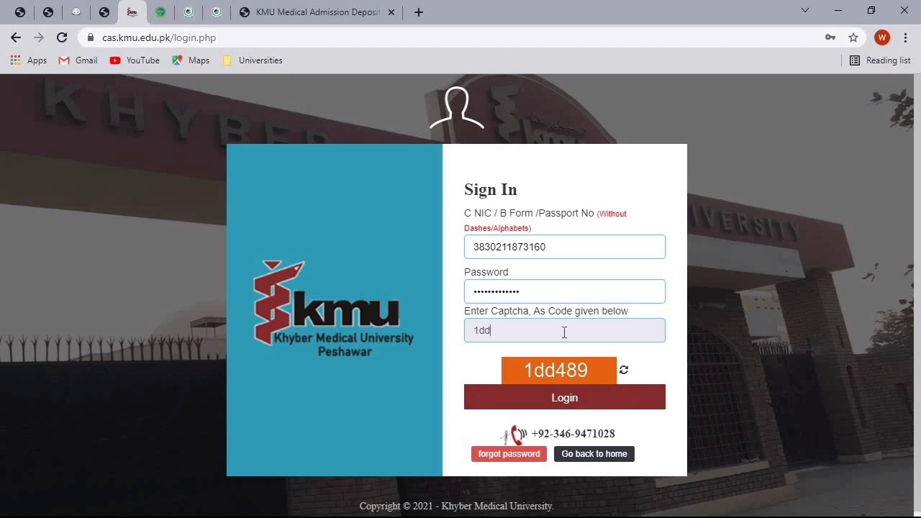
text(489)
click(481, 365)
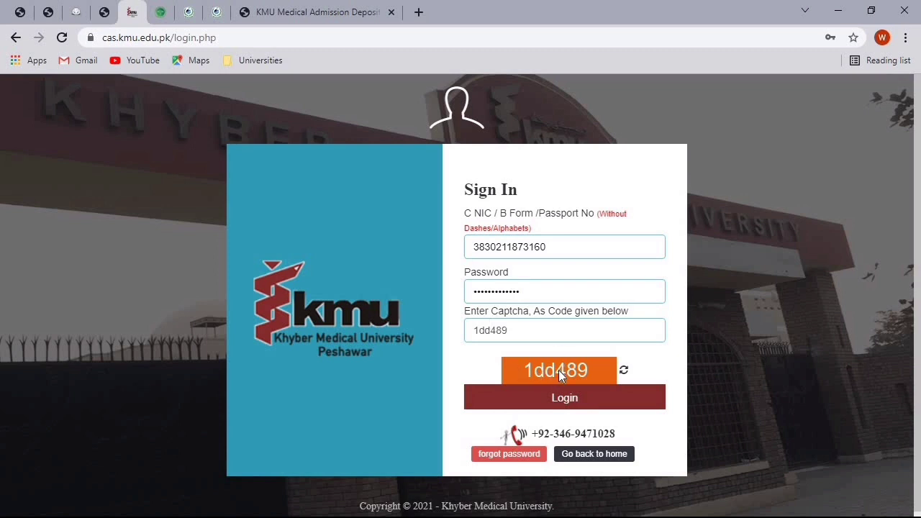
click(562, 404)
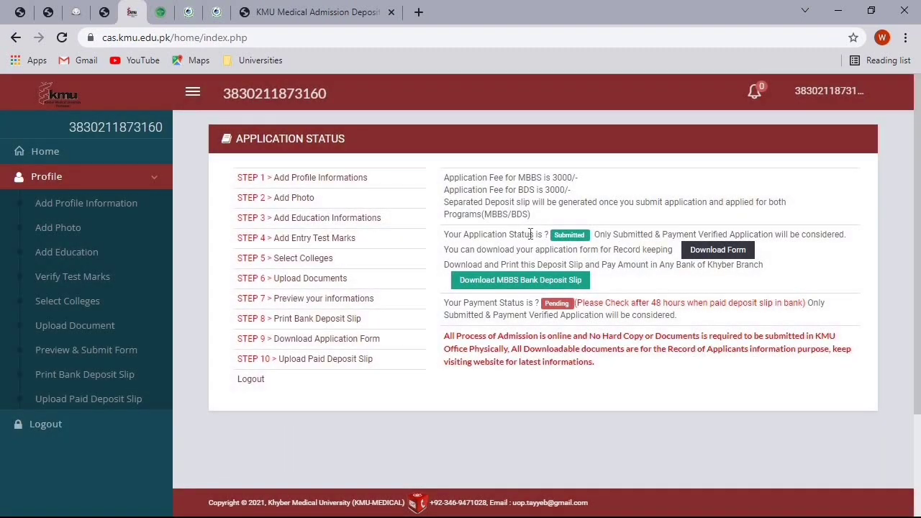
- Examine the application status page, including the steps for downloading the application form and uploading the paid deposit slip
scroll(530, 243, down, 2)
scroll(531, 247, up, 2)
drag(232, 327, 428, 358)
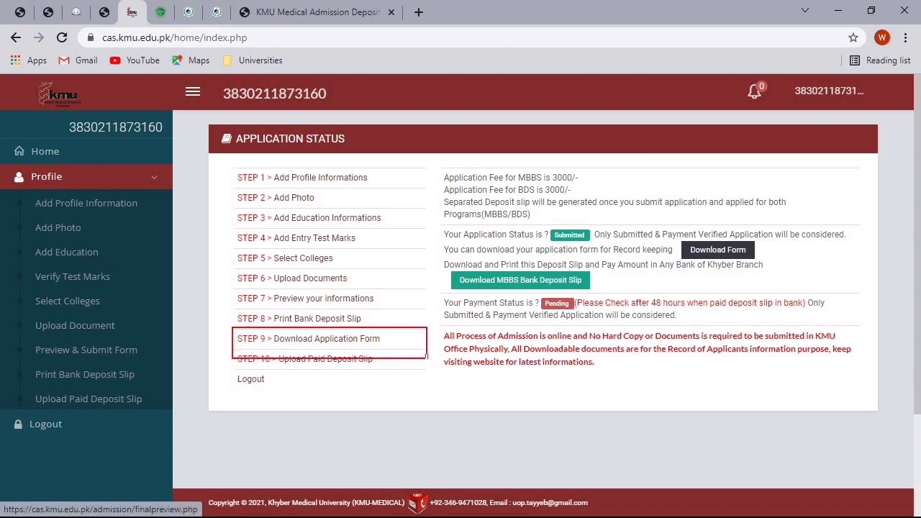
key(e)
mouse_move(231, 350)
mouse_down()
mouse_move(313, 375)
mouse_move(389, 372)
mouse_up()
key(Escape)
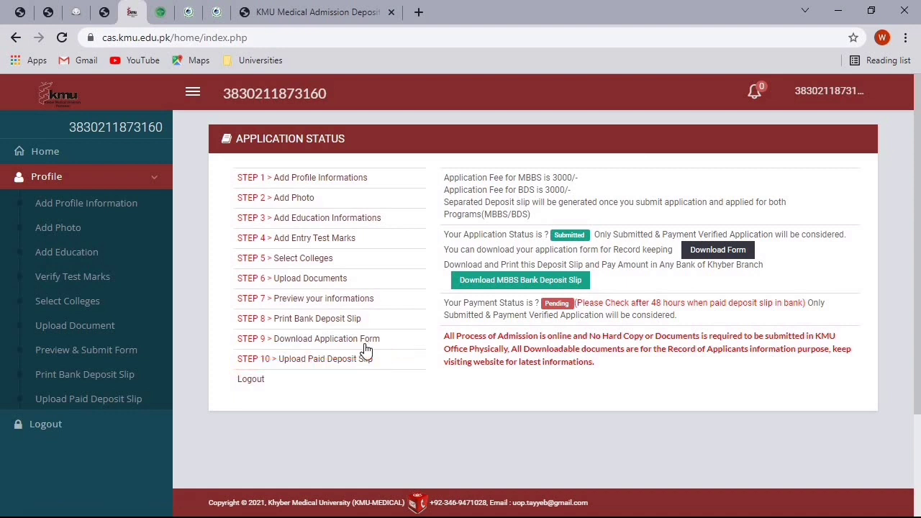
- Open the paid deposit slip upload page from Step 10 of the application steps and set the deposit slip type to MBBS
click(360, 360)
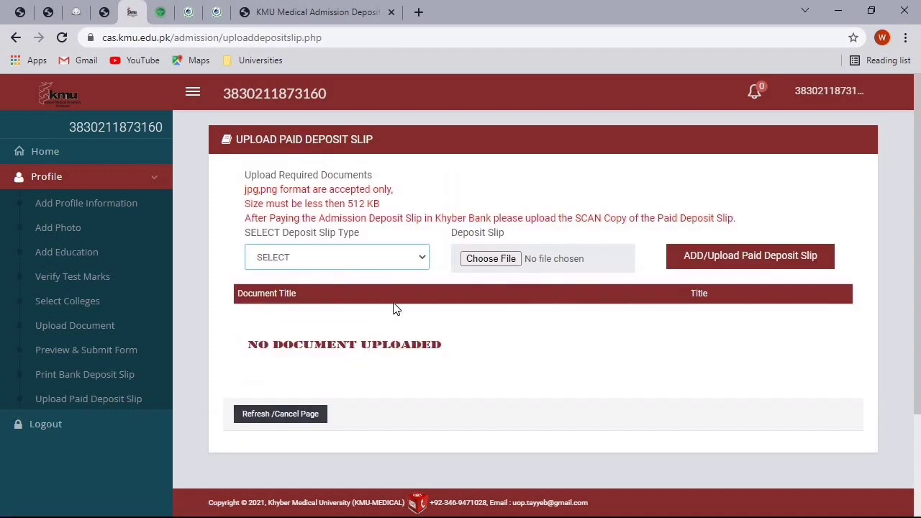
scroll(401, 302, down, 1)
scroll(477, 319, up, 1)
click(347, 259)
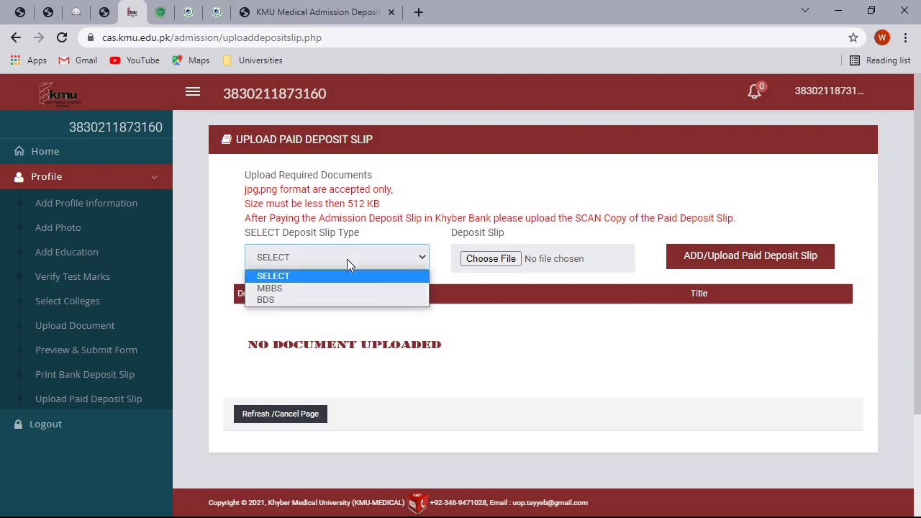
click(315, 289)
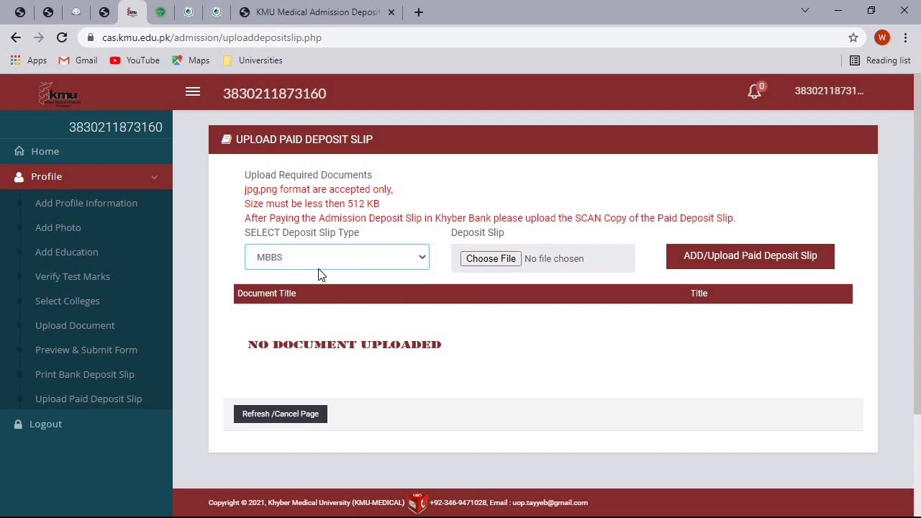
- Choose the screencapture-stsi-org-pk bank challan image from the abid low folder, upload it as the paid deposit slip and dismiss the notification
click(506, 260)
click(503, 260)
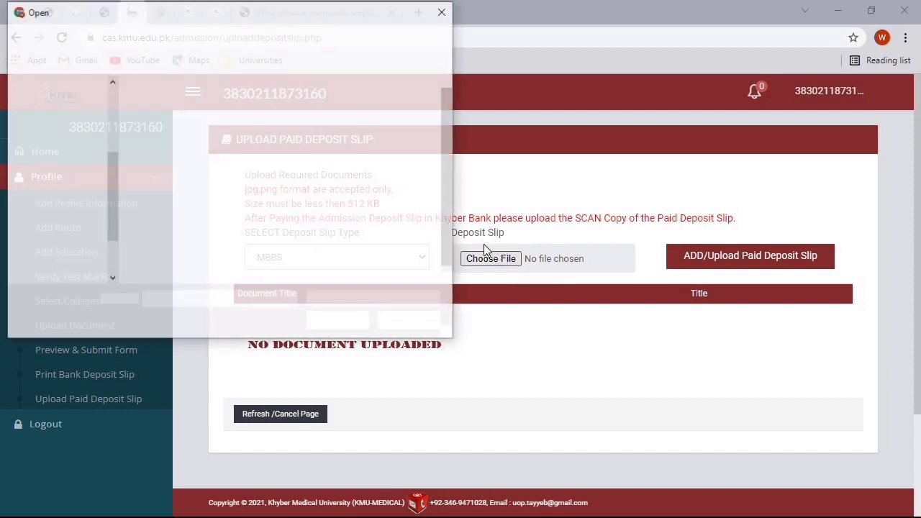
click(174, 235)
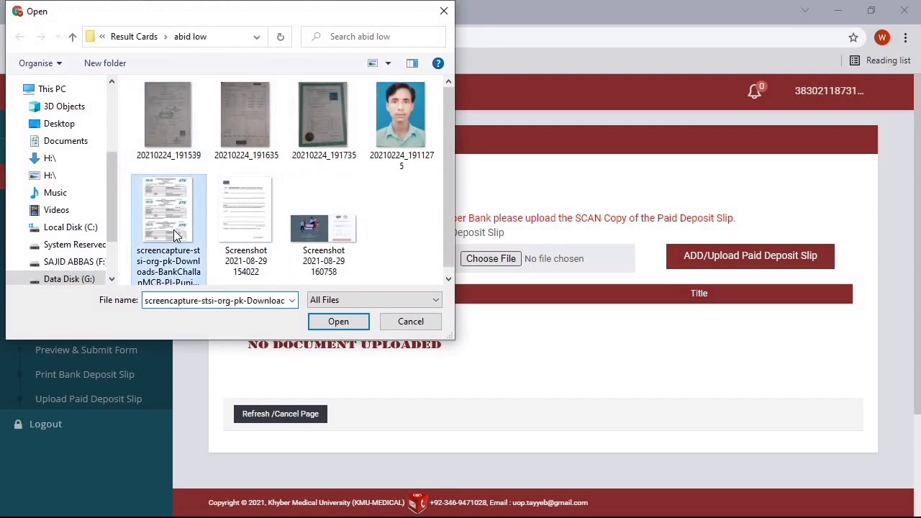
click(337, 320)
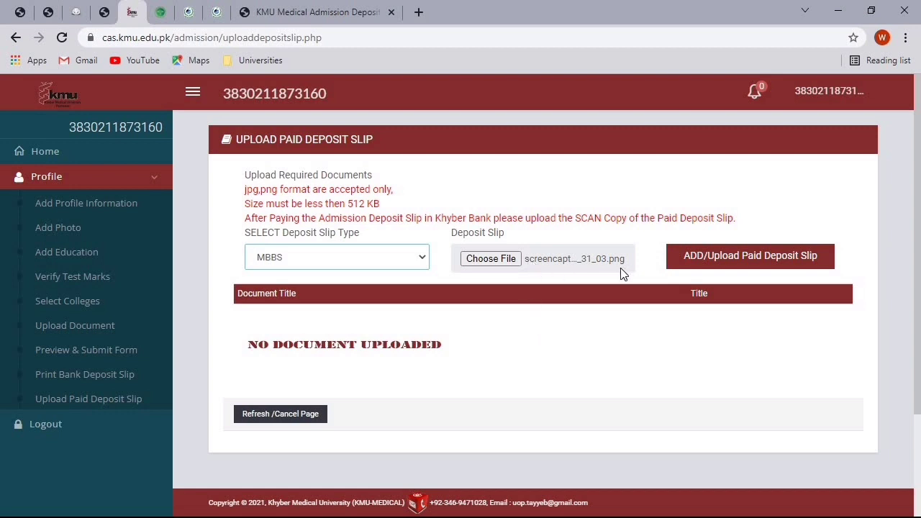
click(731, 261)
scroll(726, 288, down, 2)
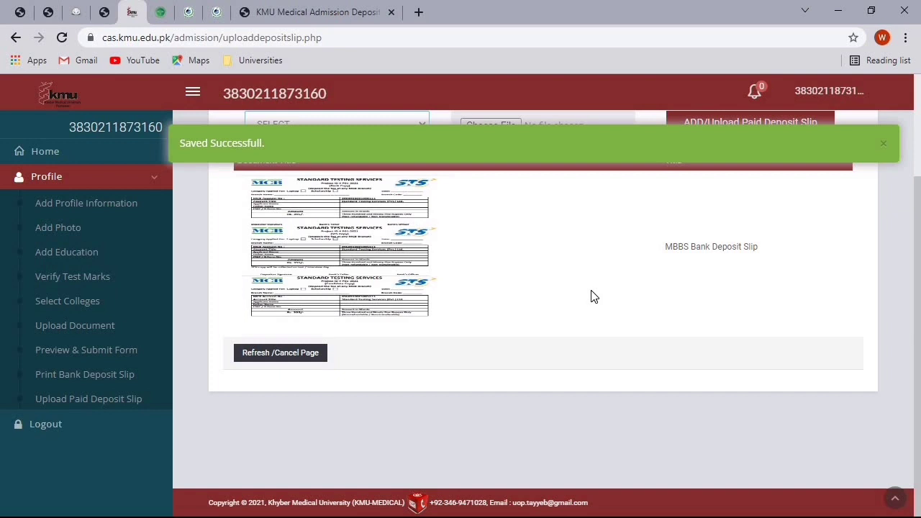
scroll(625, 320, up, 1)
scroll(625, 320, up, 2)
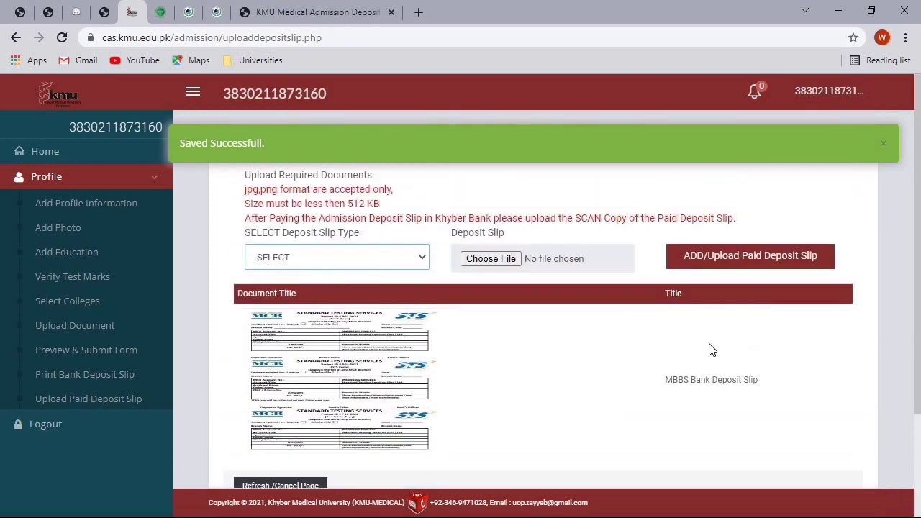
click(886, 148)
- Examine the uploaded MBBS bank deposit slip in the document list and the upload requirements above it
scroll(82, 357, down, 1)
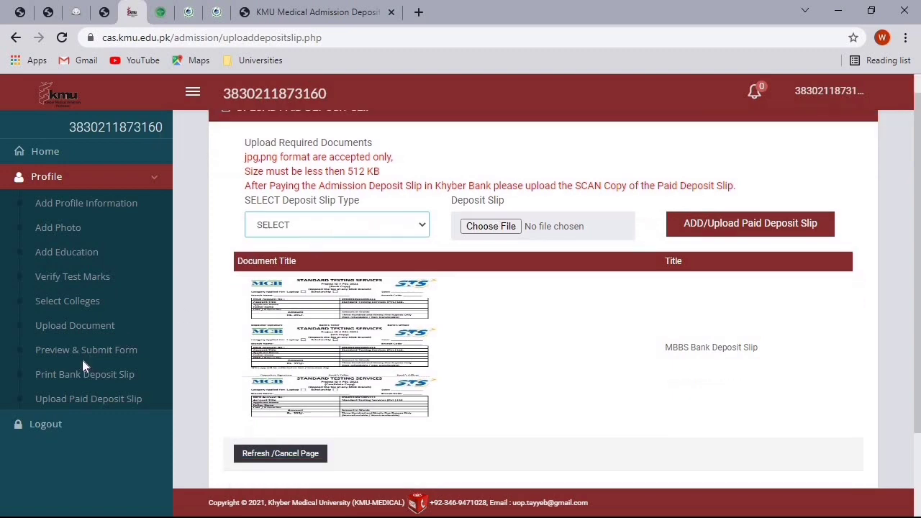
scroll(451, 392, down, 1)
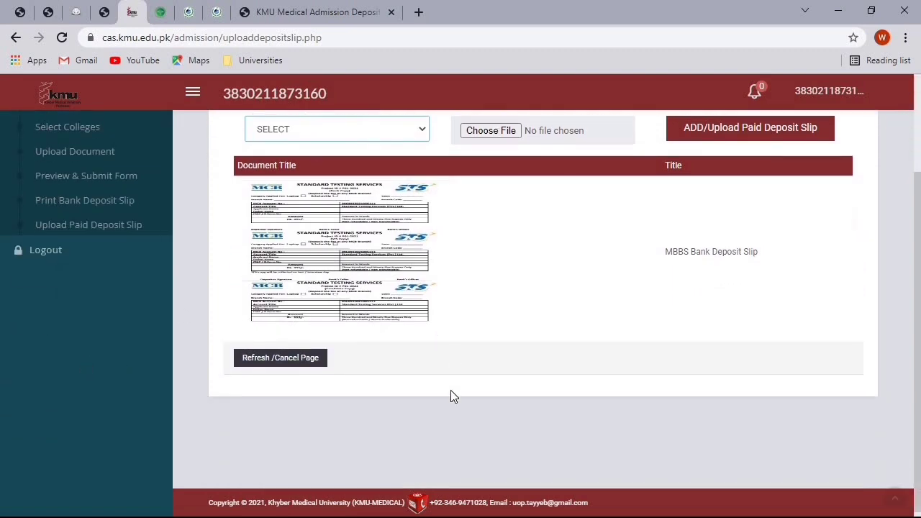
scroll(528, 394, up, 2)
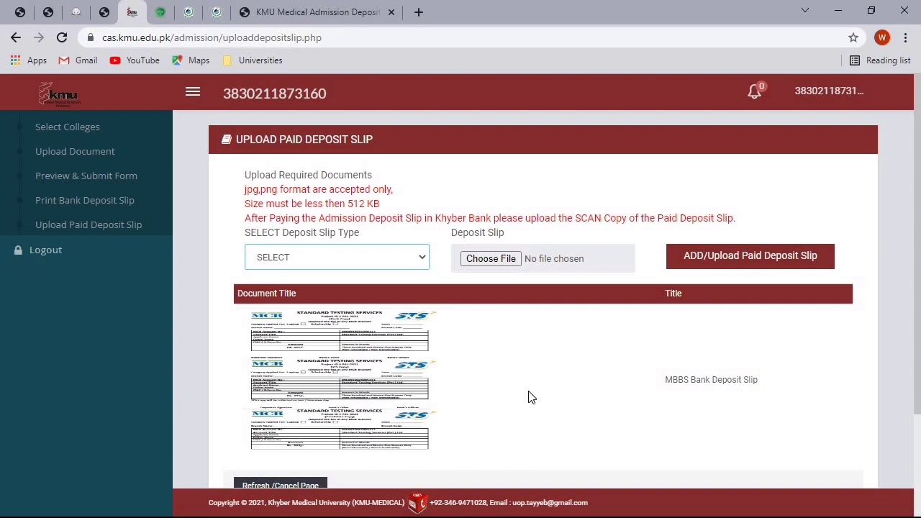
scroll(531, 397, down, 1)
scroll(533, 410, up, 1)
scroll(533, 409, down, 2)
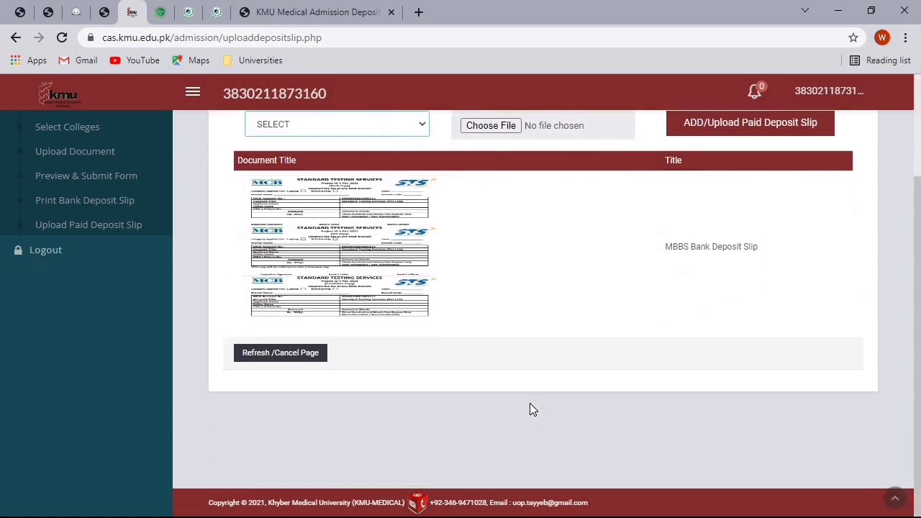
scroll(533, 410, up, 1)
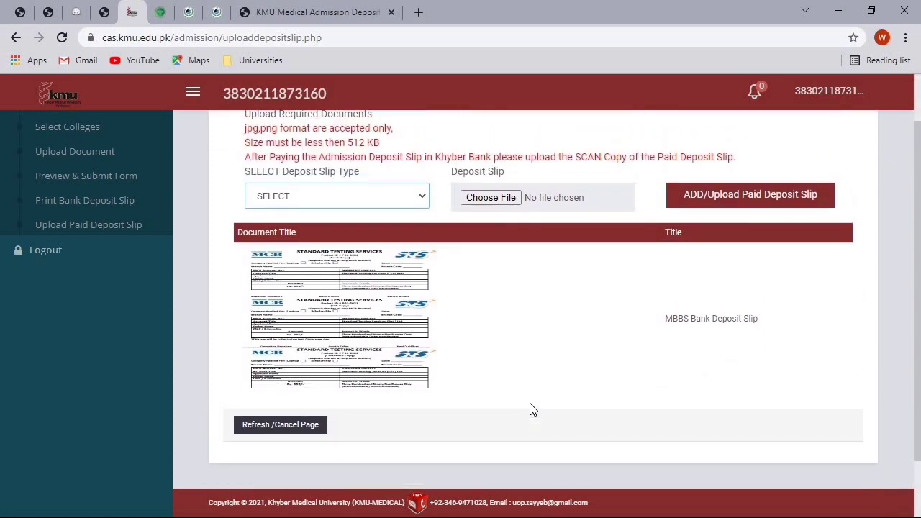
scroll(533, 410, up, 1)
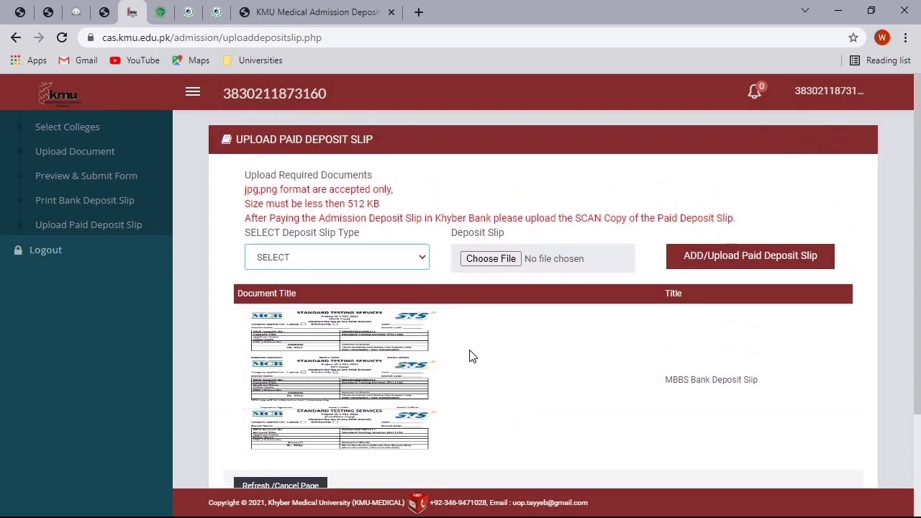
scroll(469, 356, down, 2)
scroll(469, 356, up, 2)
scroll(386, 424, down, 1)
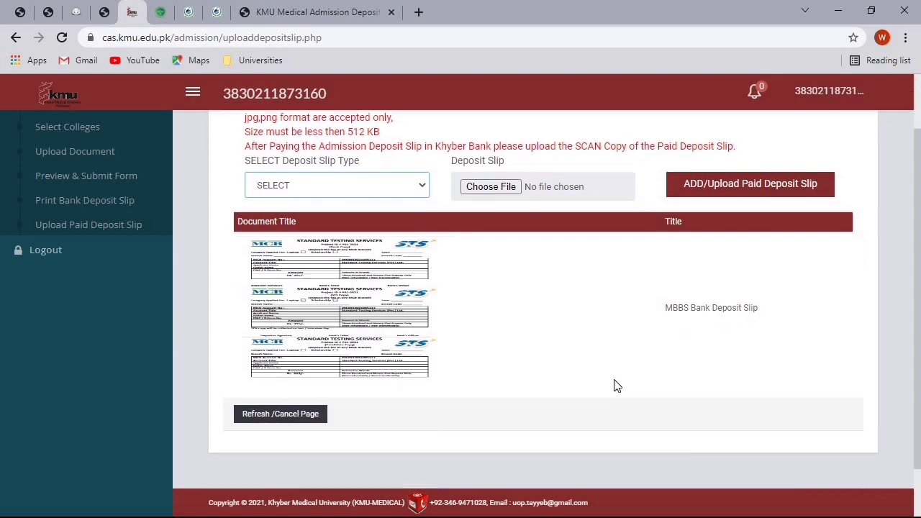
scroll(605, 382, up, 1)
scroll(93, 238, up, 3)
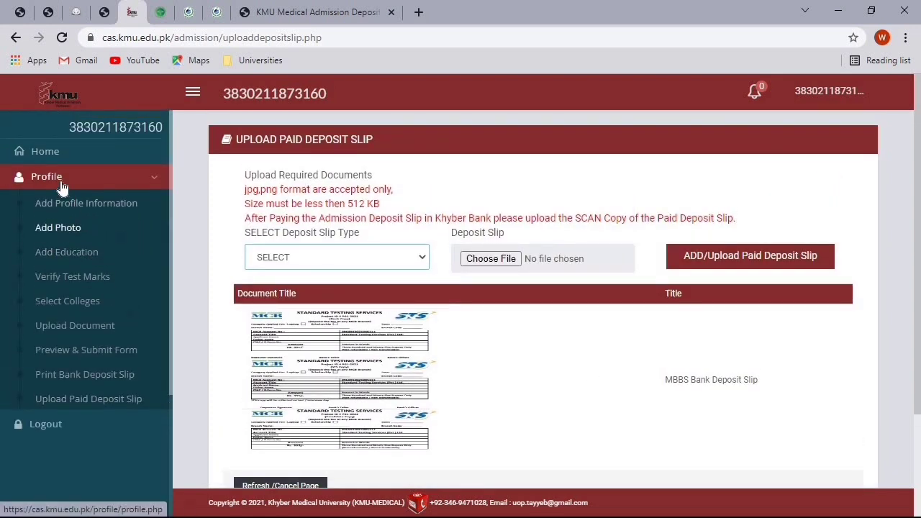
- Return to the application status page and check the payment status and its verification note
click(46, 151)
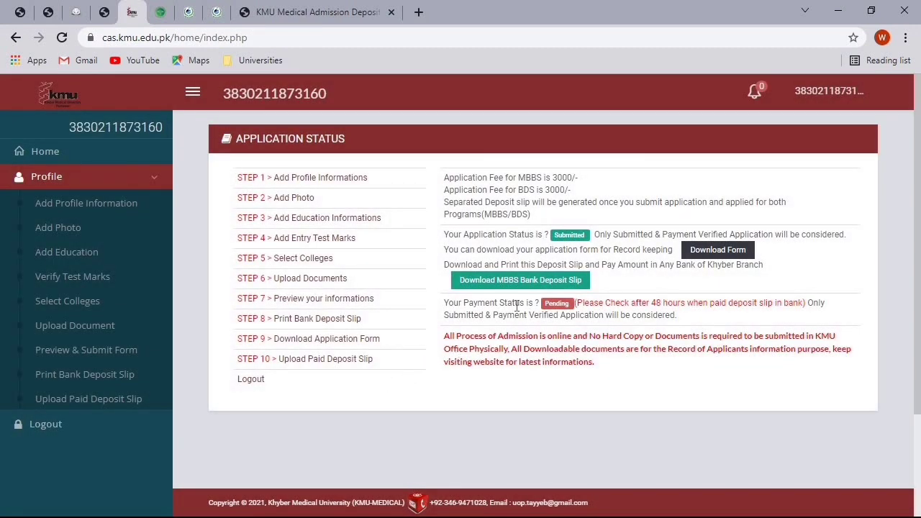
mouse_move(441, 288)
mouse_down()
mouse_move(715, 333)
mouse_move(849, 330)
mouse_up()
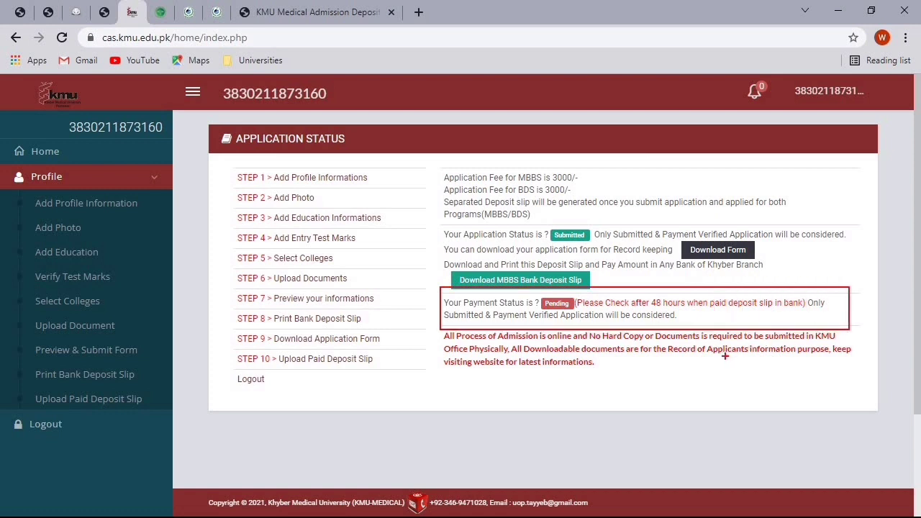
key(Escape)
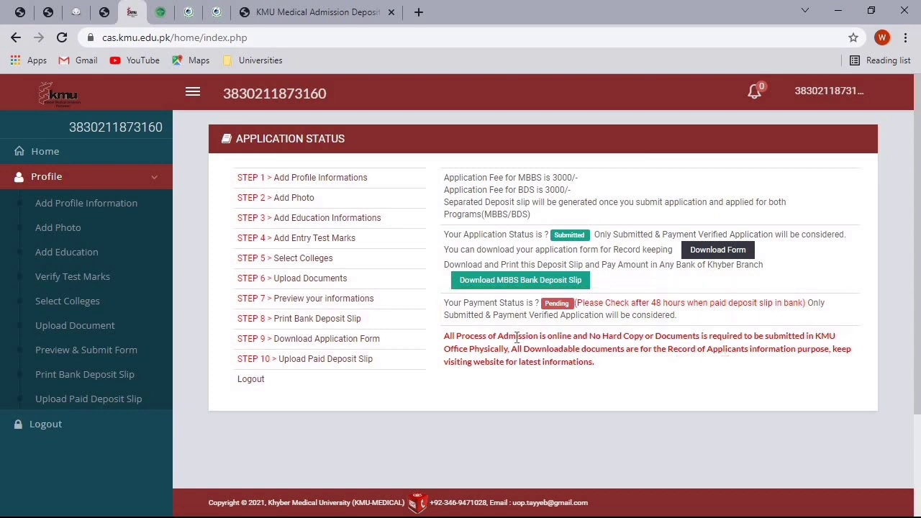